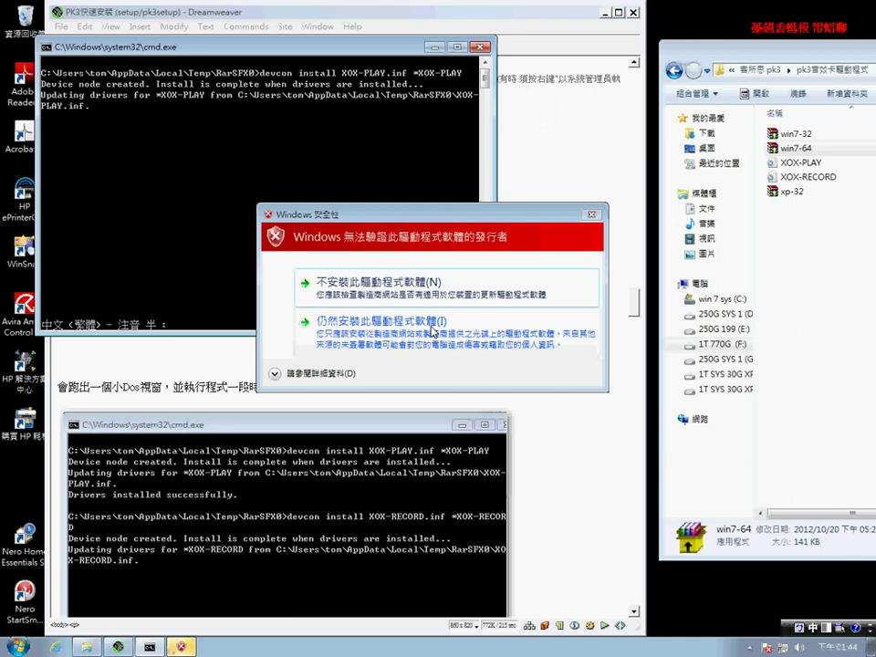
Allow the unverified XOX-PLAY and XOX-RECORD drivers to be installed anyway.
click(433, 330)
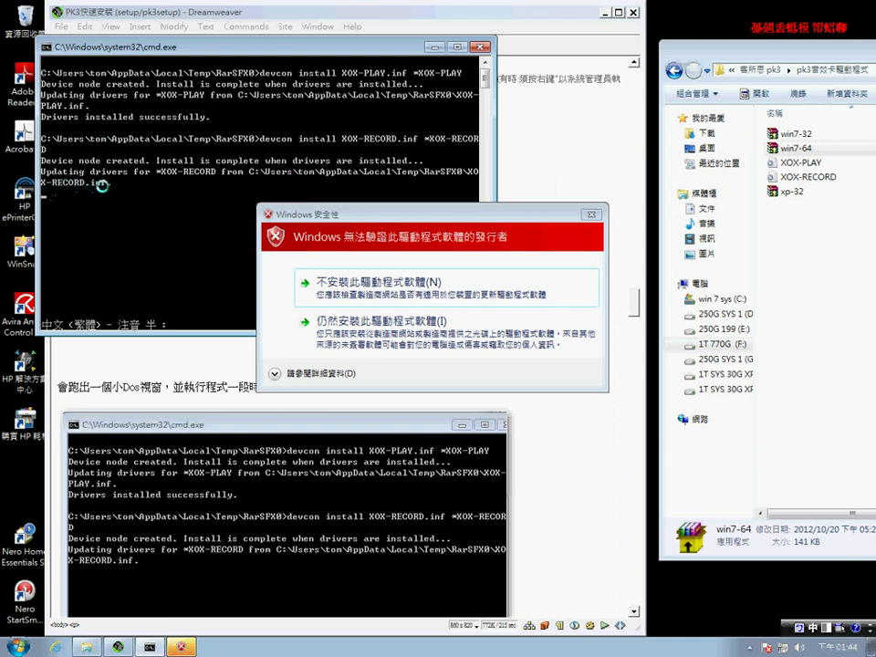
click(334, 327)
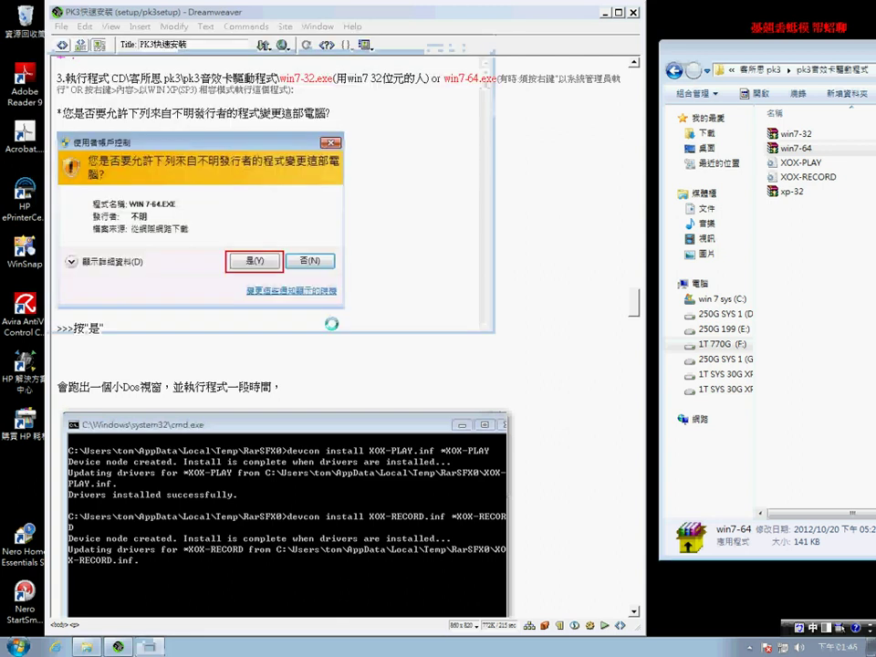
Show section 4 of the setup guide and open Device Manager from the Control Panel's 硬體和音效 (Hardware and Sound) settings.
drag(633, 301, 633, 344)
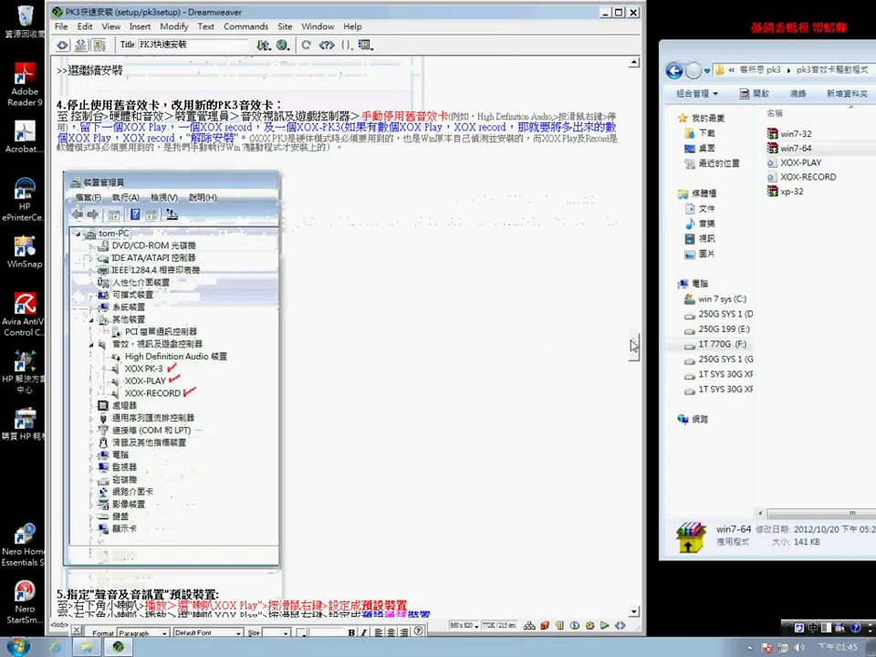
drag(57, 106, 289, 105)
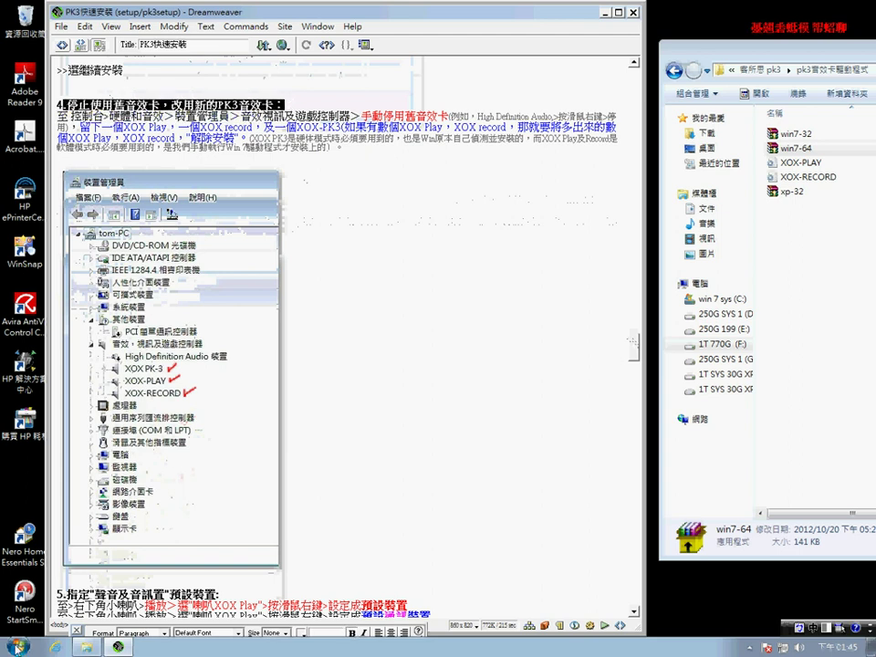
click(18, 645)
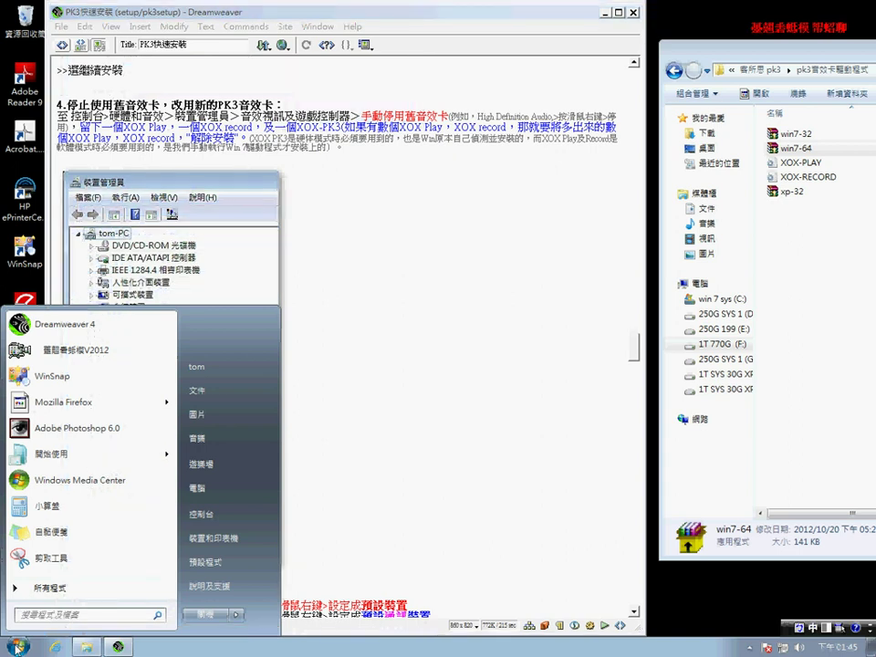
click(235, 521)
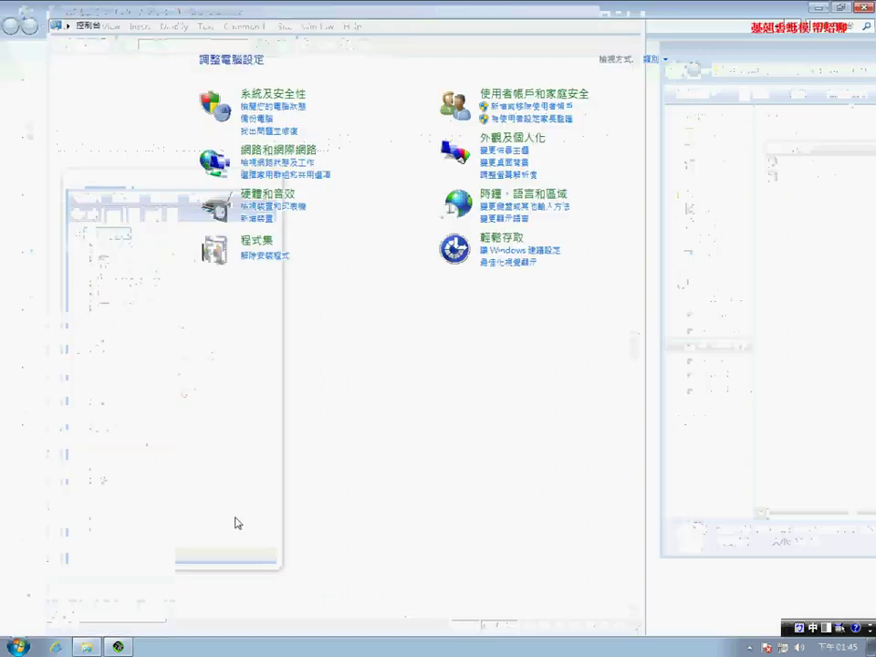
click(841, 8)
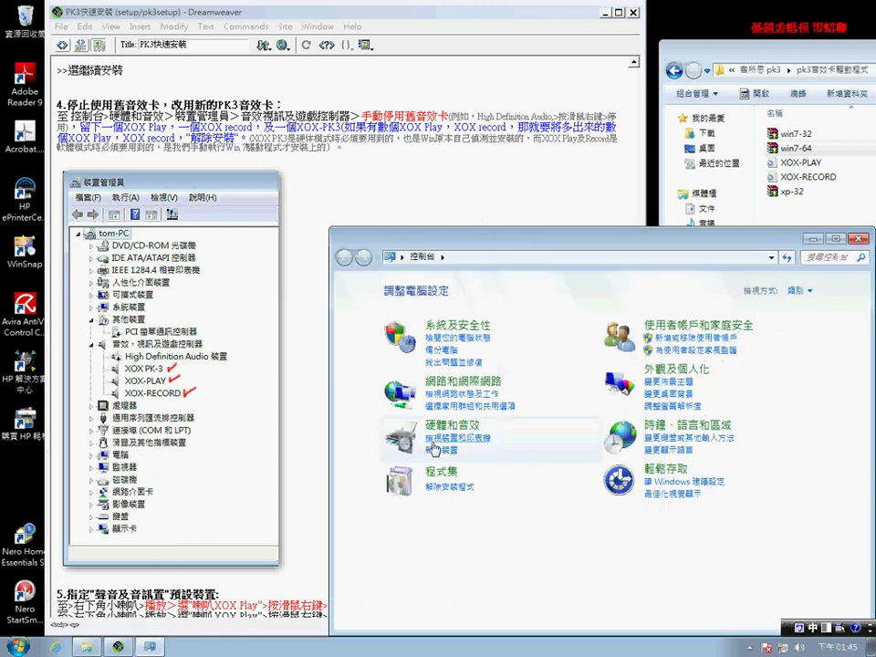
click(444, 427)
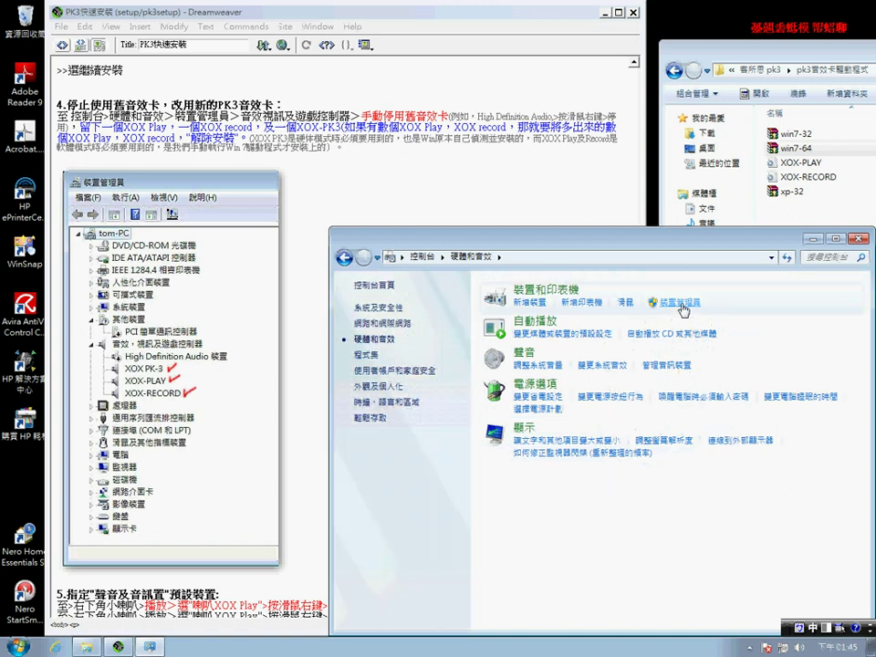
click(682, 310)
Expand the 音效，視訊及遊戲控制器 category and check the High Definition Audio, XOX PK-3, XOX-PLAY and XOX-RECORD entries.
drag(255, 49, 500, 155)
click(319, 257)
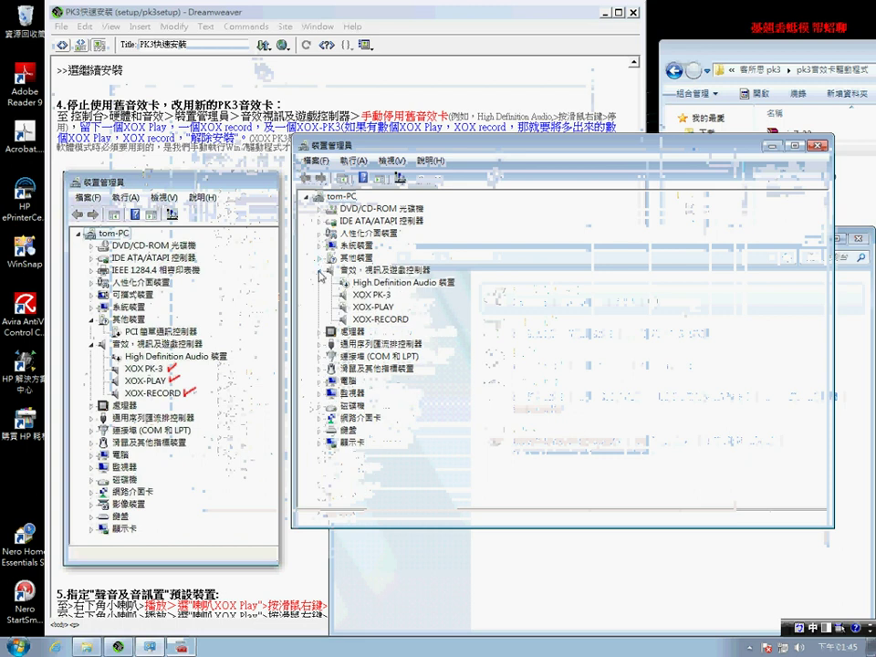
click(320, 270)
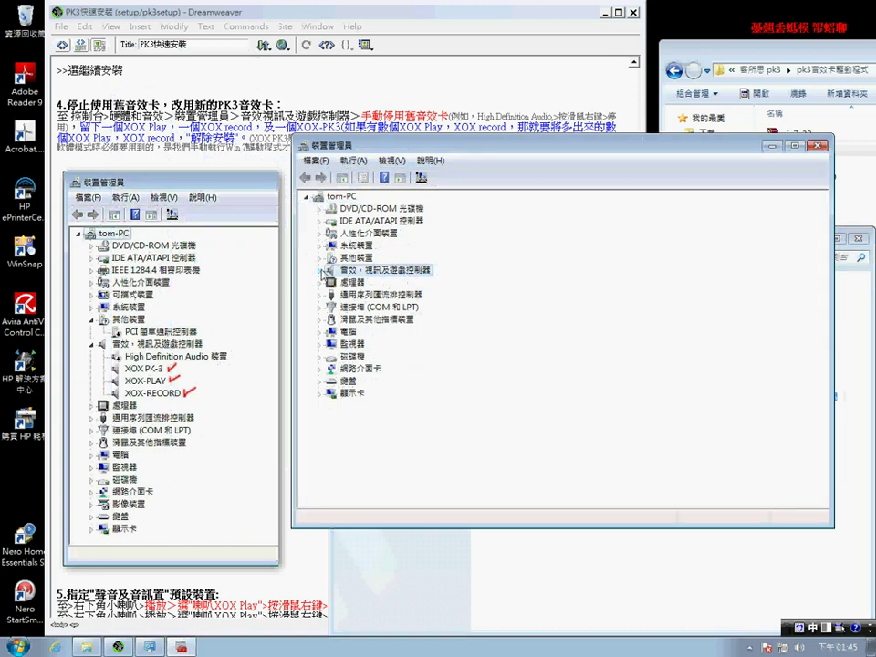
double_click(405, 272)
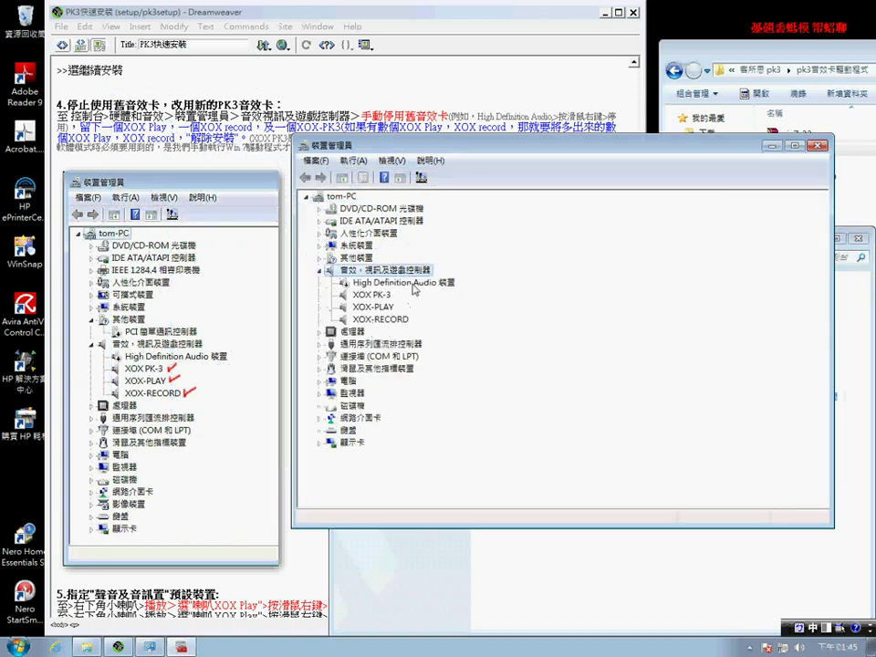
right_click(411, 285)
click(402, 283)
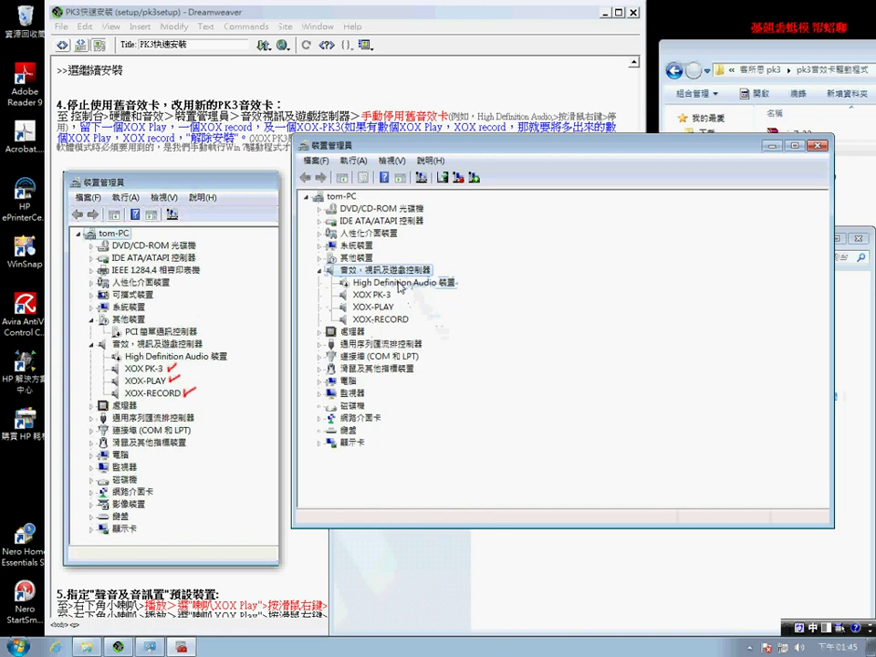
right_click(398, 283)
key(Escape)
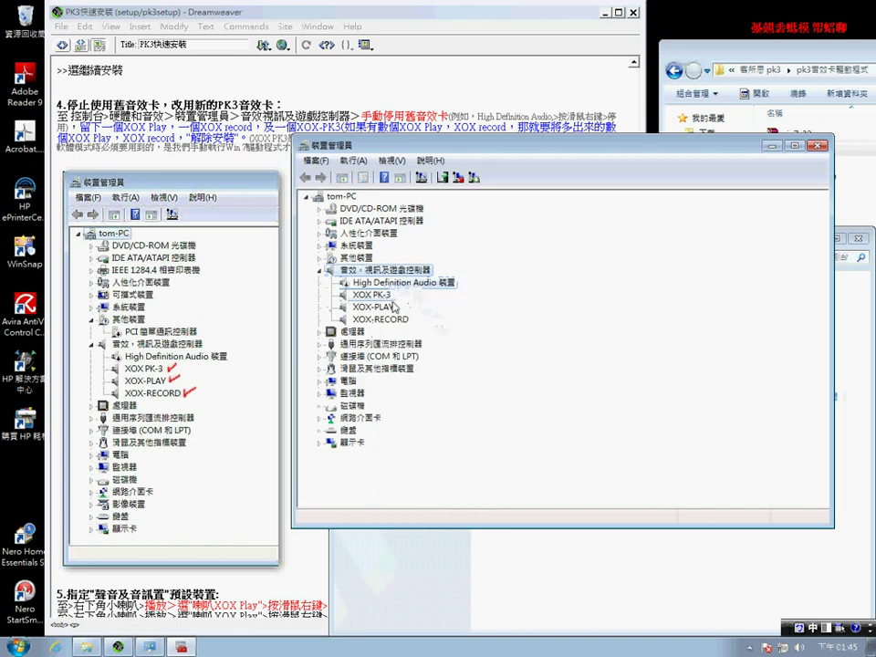
click(391, 299)
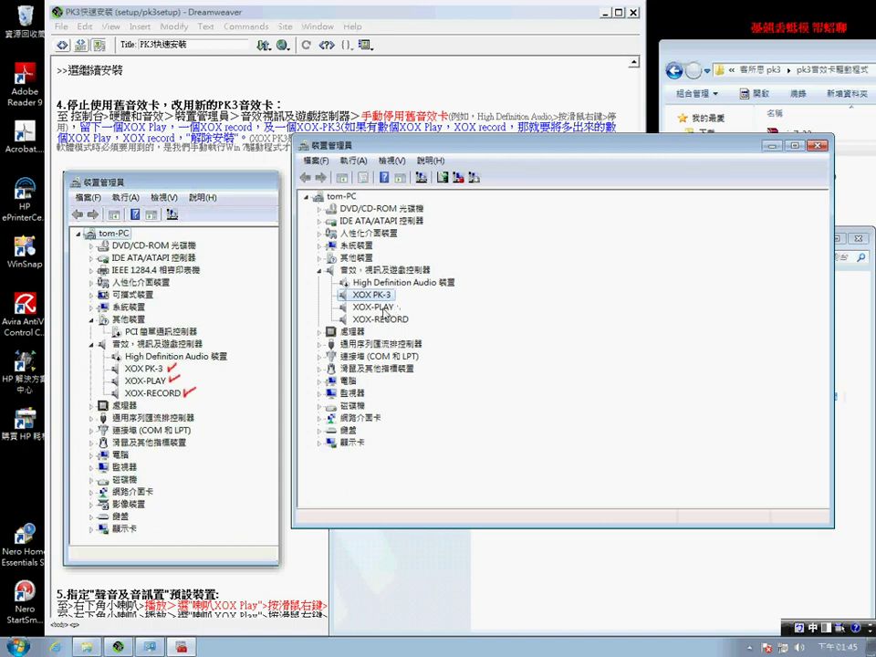
click(432, 321)
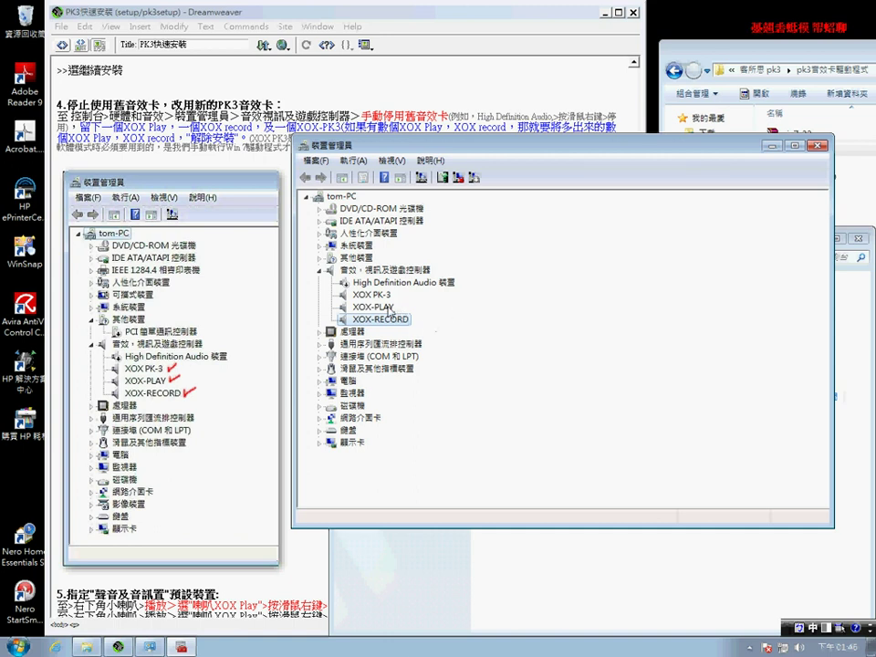
right_click(389, 318)
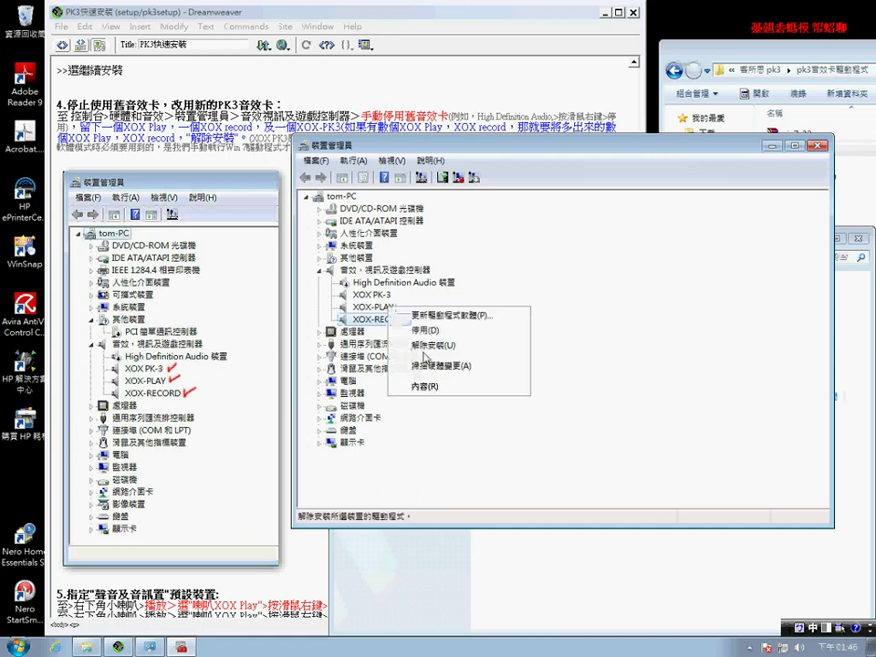
click(423, 351)
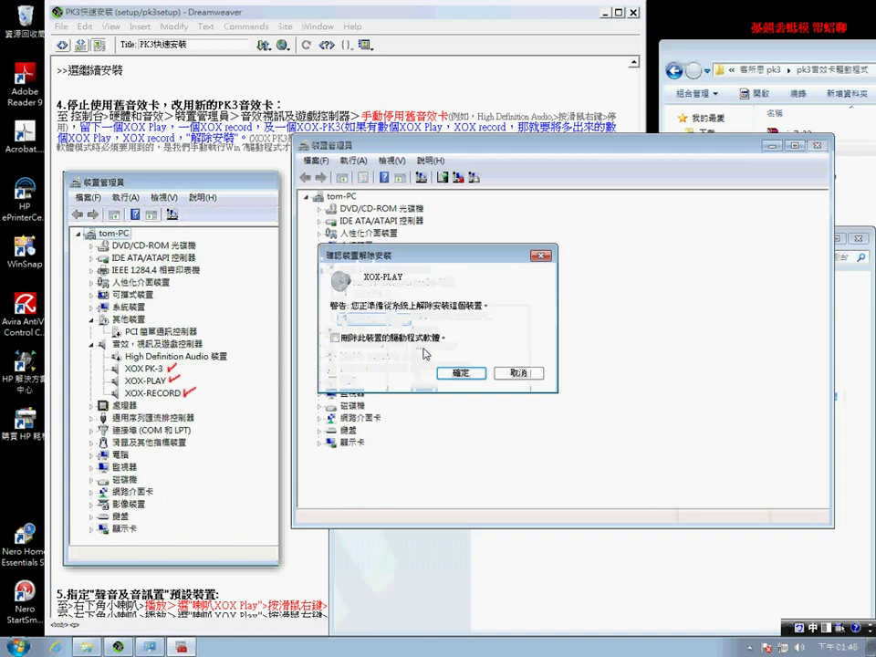
click(521, 373)
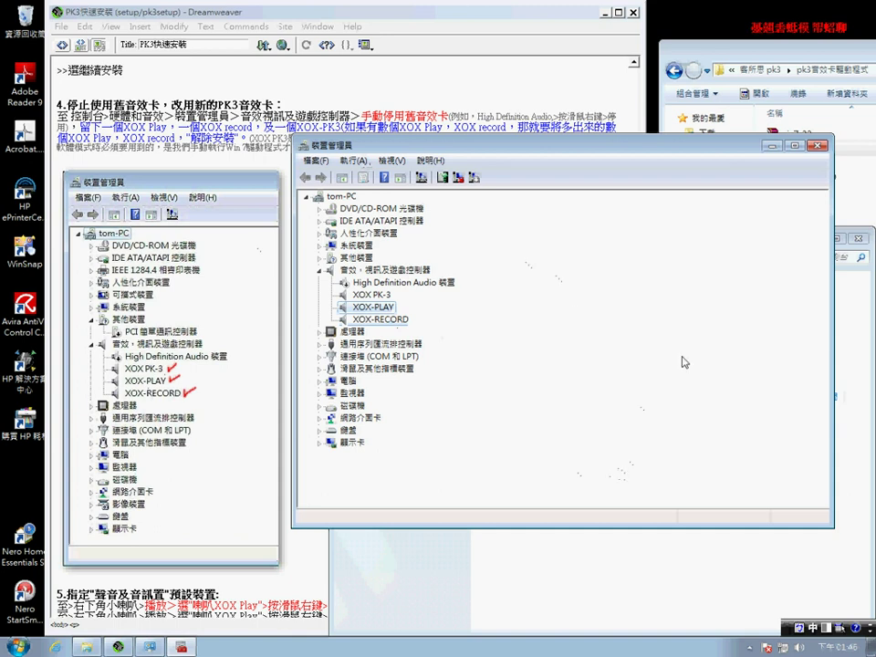
Close Device Manager and the Control Panel window.
key(Down)
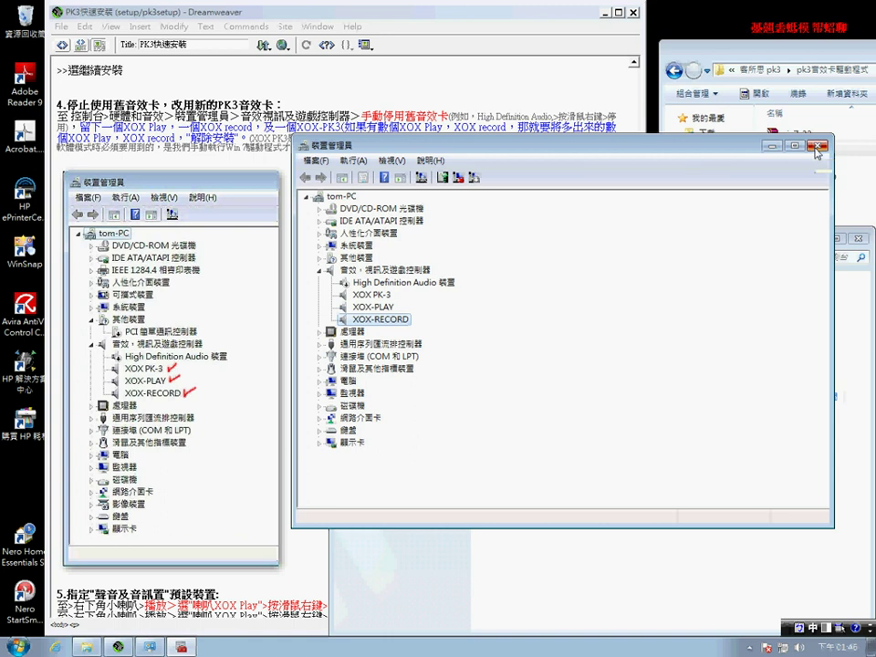
click(819, 147)
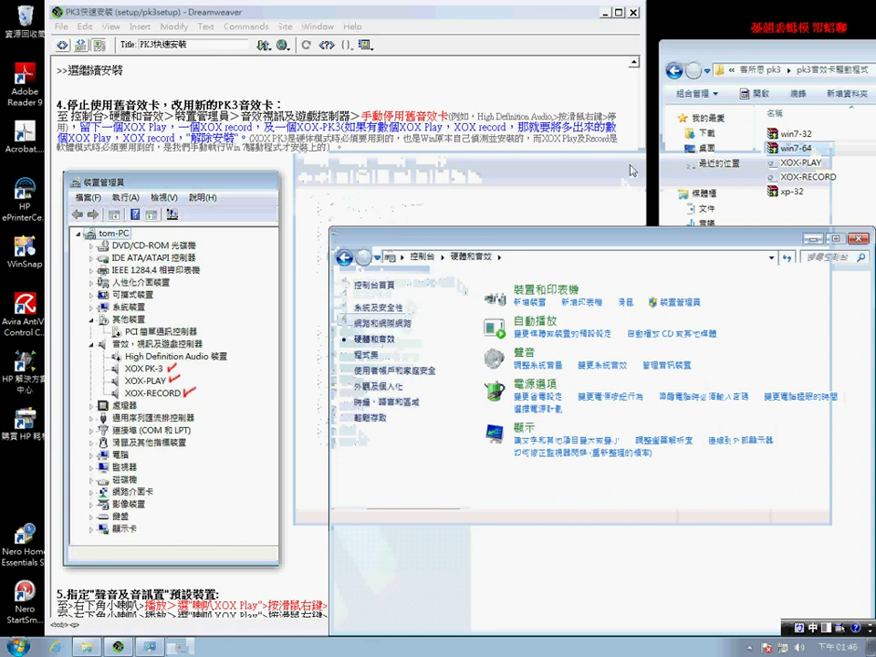
drag(778, 246, 685, 198)
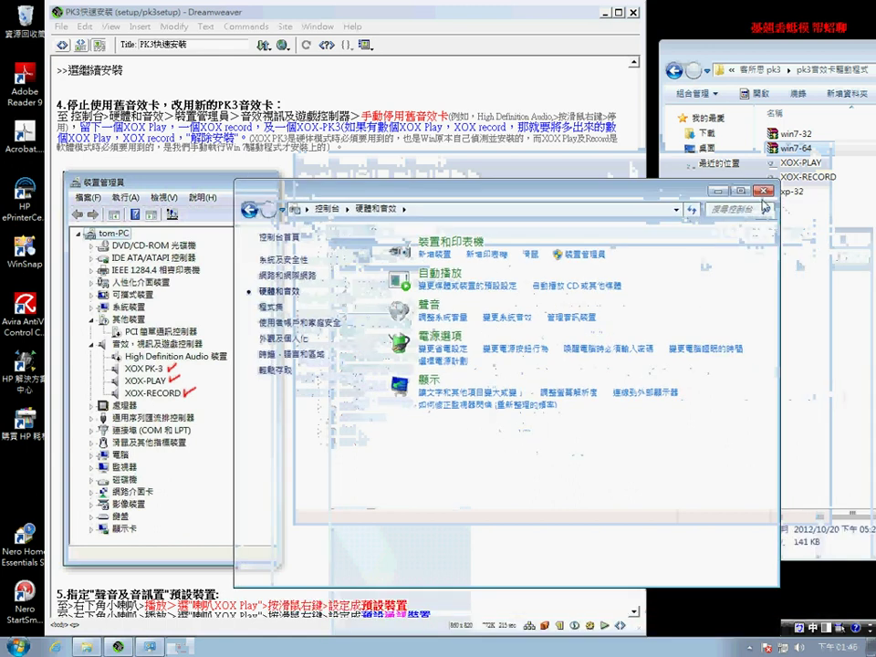
Show section 5 of the setup guide and open the playback devices list beside its sample picture.
drag(634, 348, 635, 371)
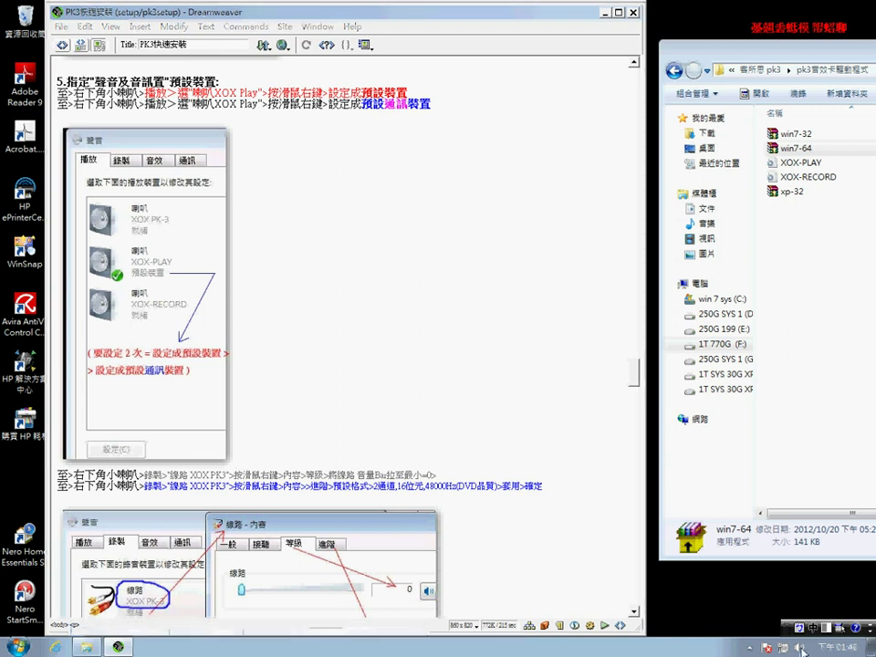
right_click(801, 648)
click(794, 602)
right_click(800, 648)
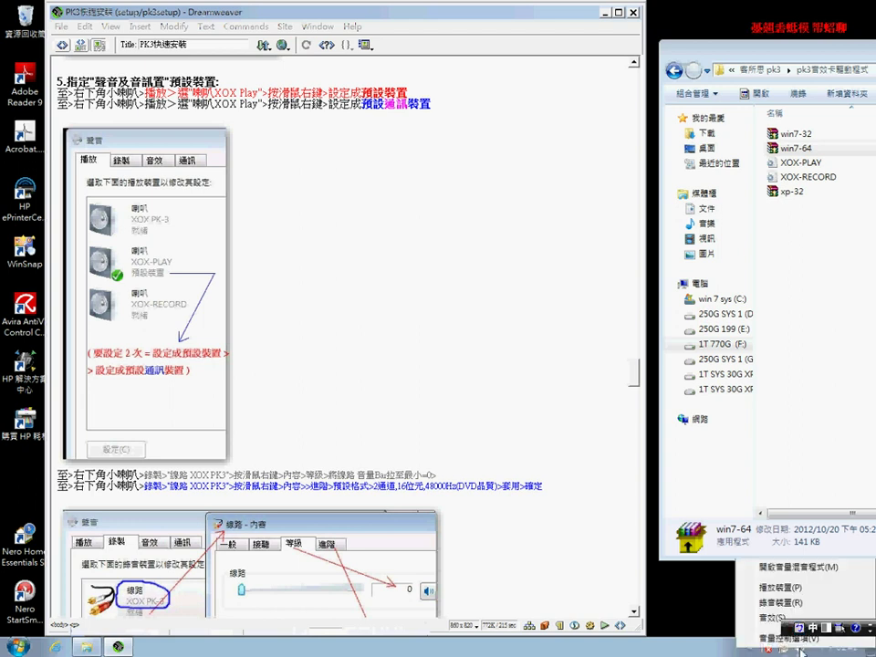
click(781, 589)
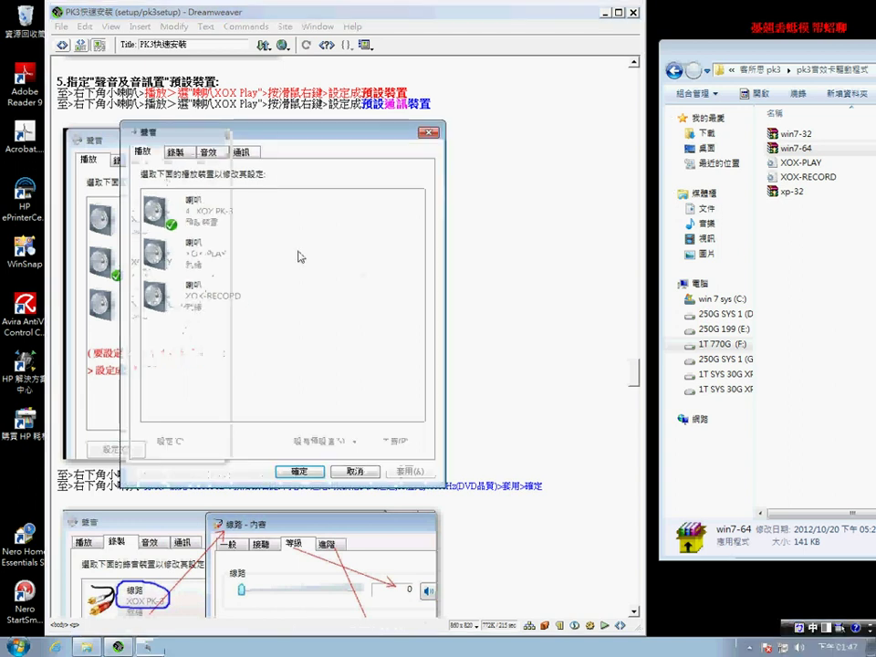
drag(394, 139, 414, 134)
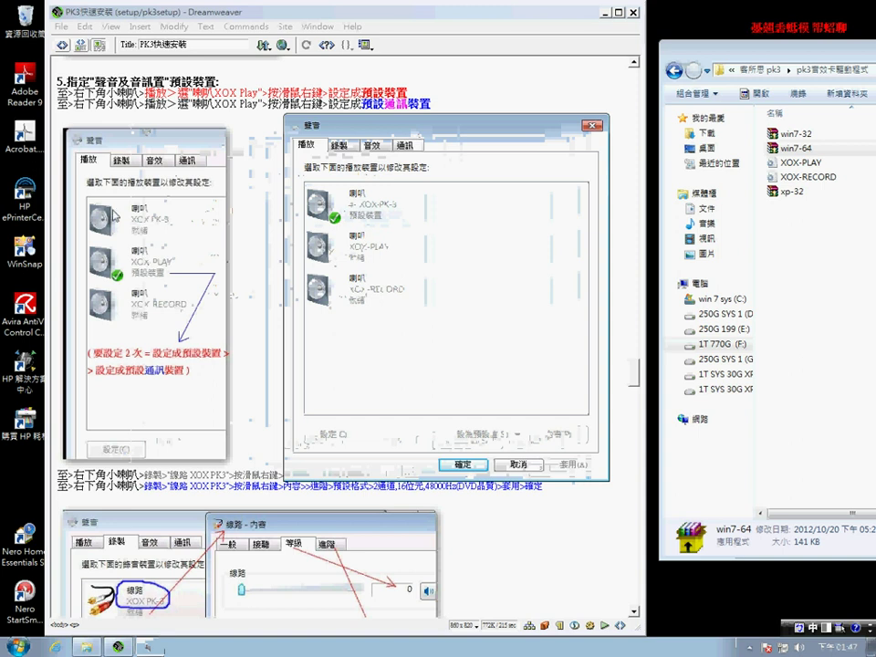
Set the XOX-PLAY speaker as both the default playback device and the default communication device.
right_click(362, 258)
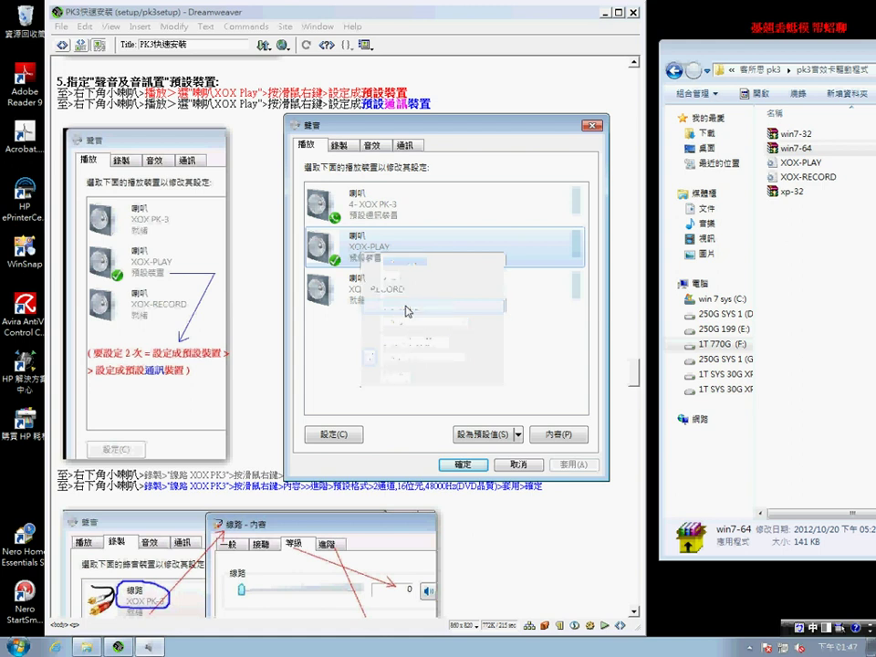
right_click(383, 254)
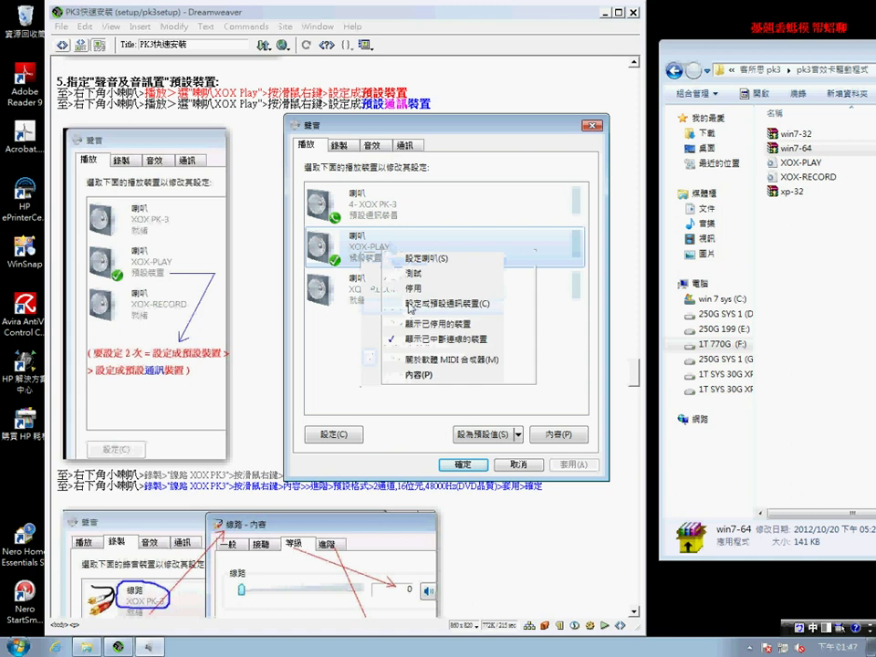
click(408, 304)
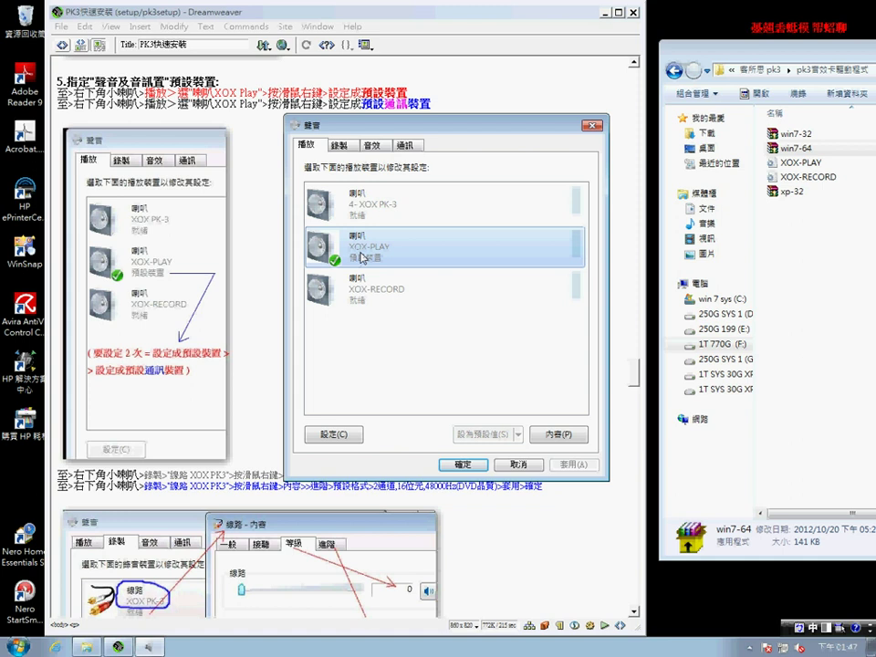
Display the recording devices list beside the setup guide's recording instructions.
click(340, 147)
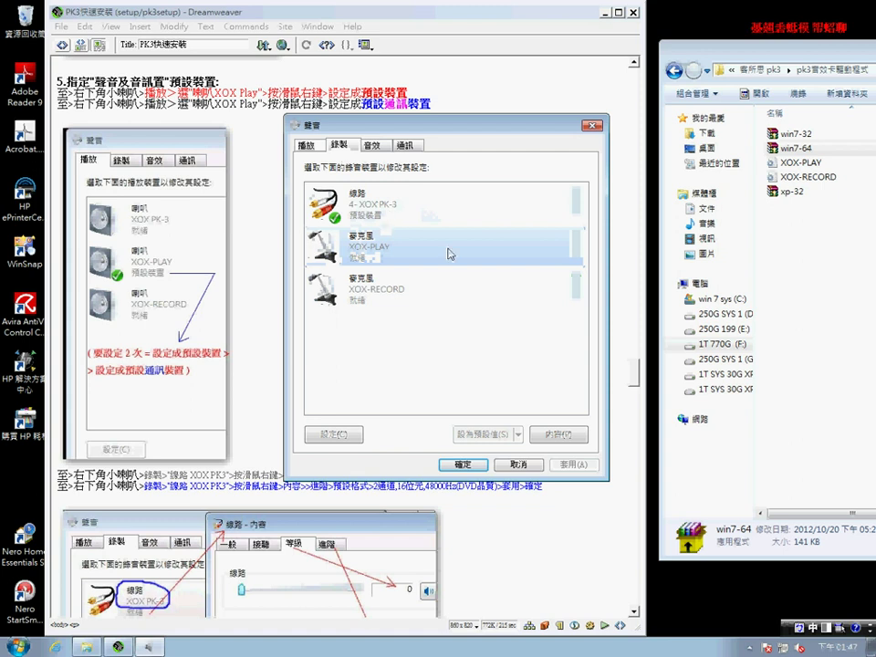
click(636, 394)
scroll(637, 394, up, 2)
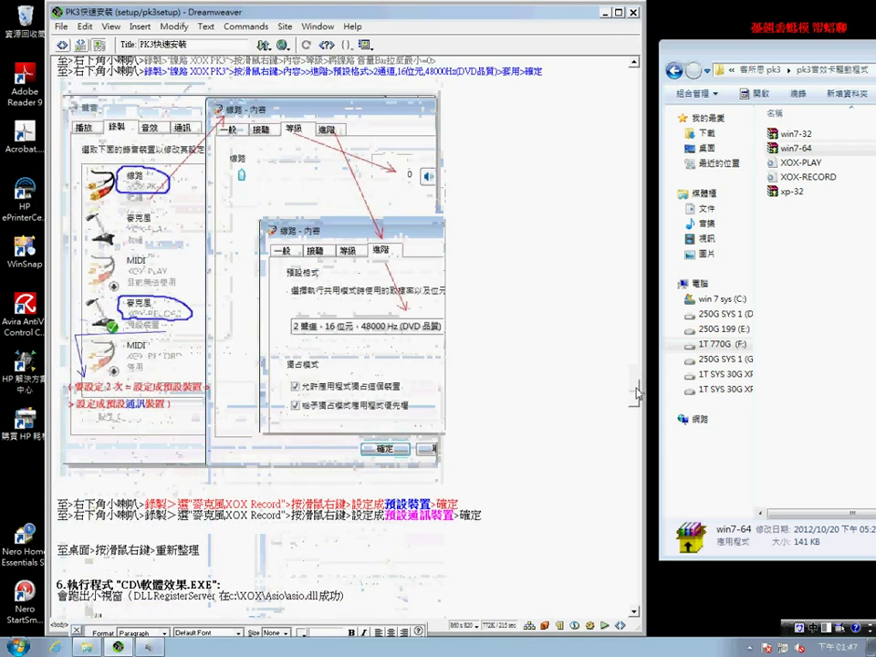
click(151, 647)
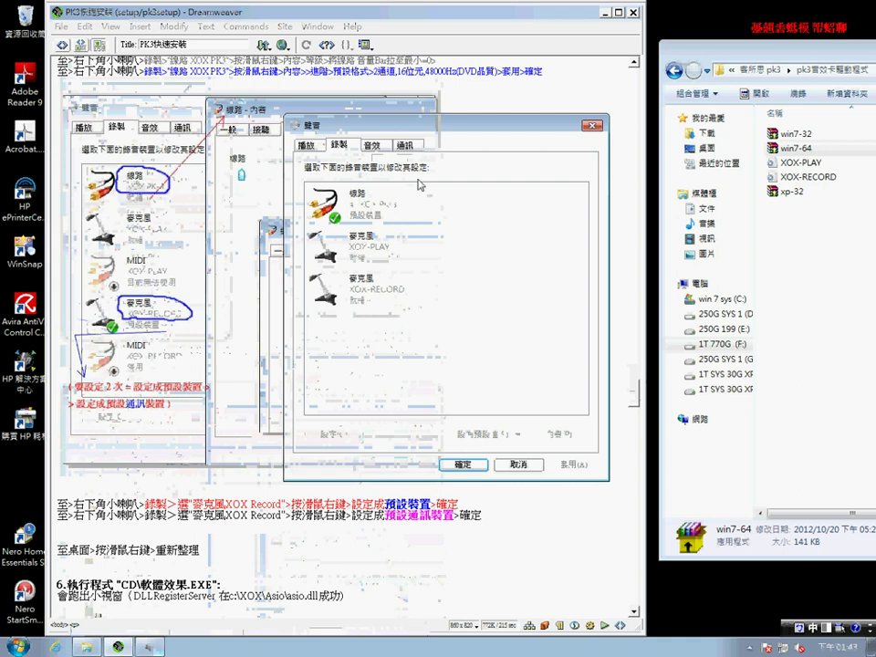
drag(397, 125, 548, 98)
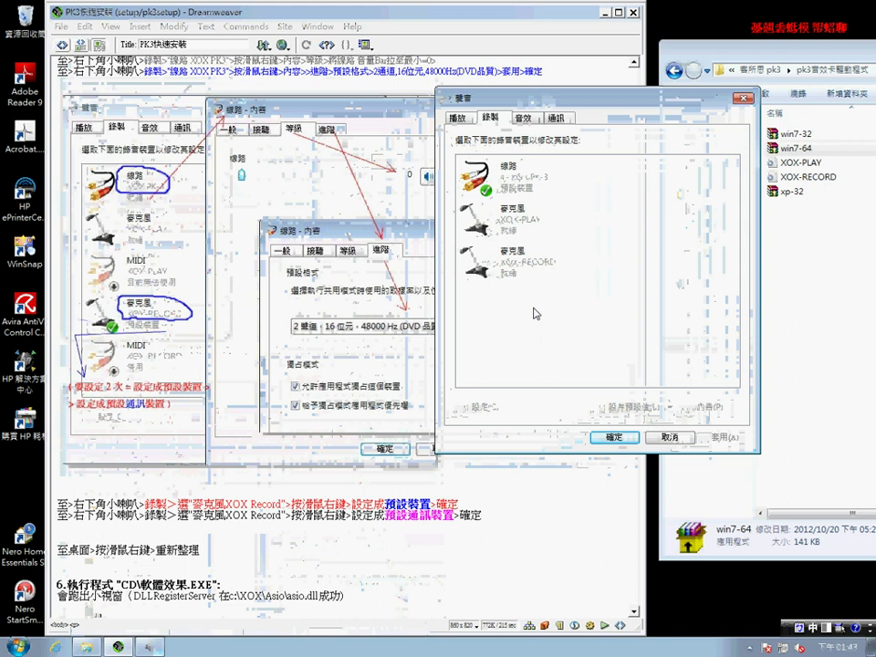
Set the recording level of the XOX PK-3 line input to 0 in its properties.
right_click(524, 188)
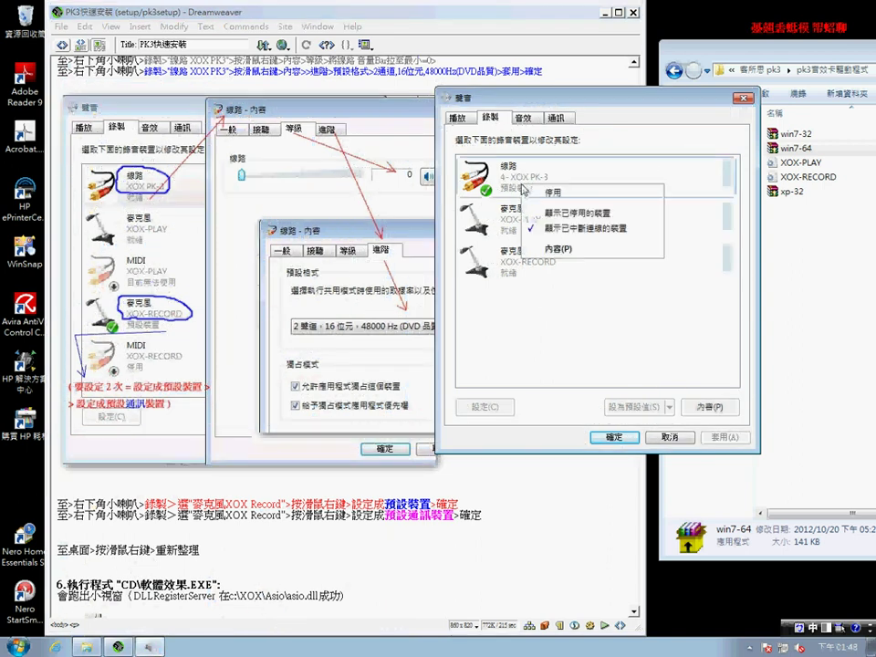
click(558, 255)
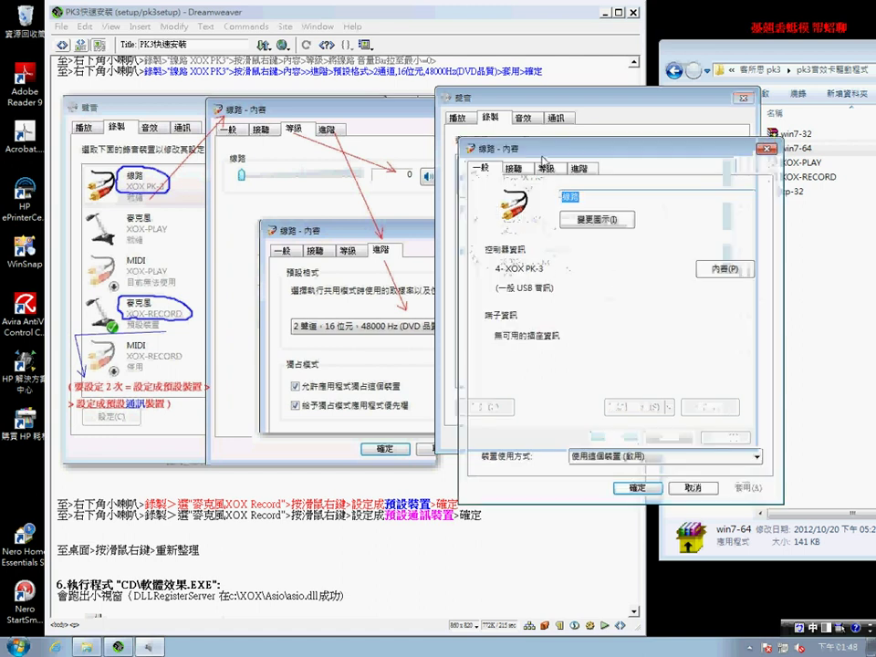
drag(541, 142, 695, 102)
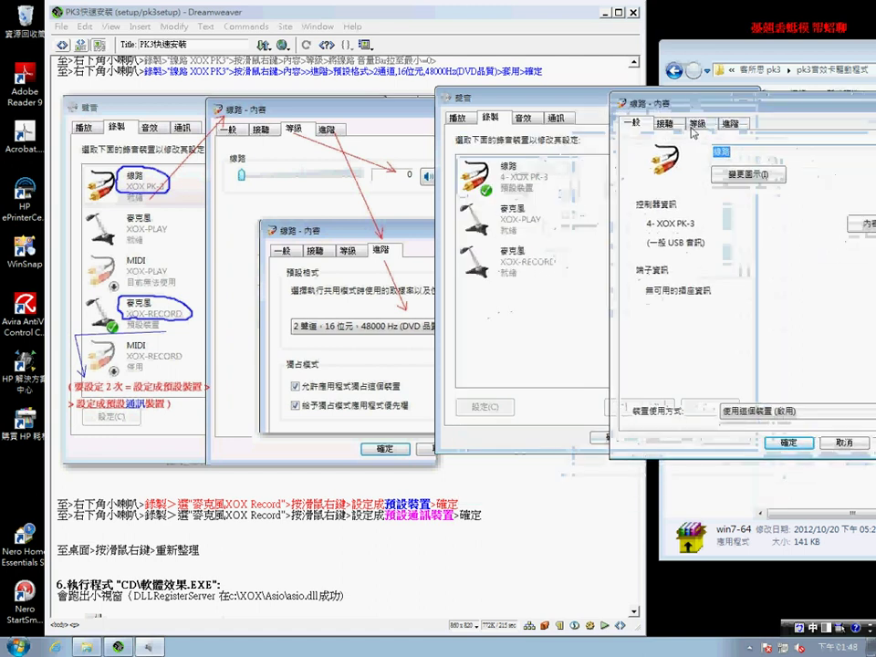
click(696, 125)
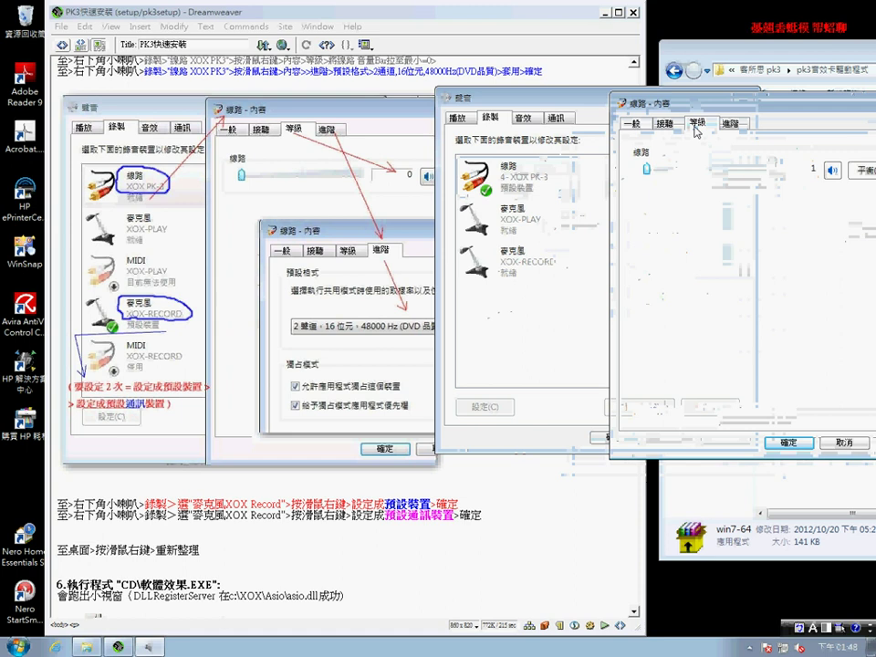
mouse_move(646, 170)
mouse_down()
mouse_move(762, 171)
mouse_move(650, 177)
mouse_up()
key(Left)
key(Left)
key(Left)
key(Left)
key(Left)
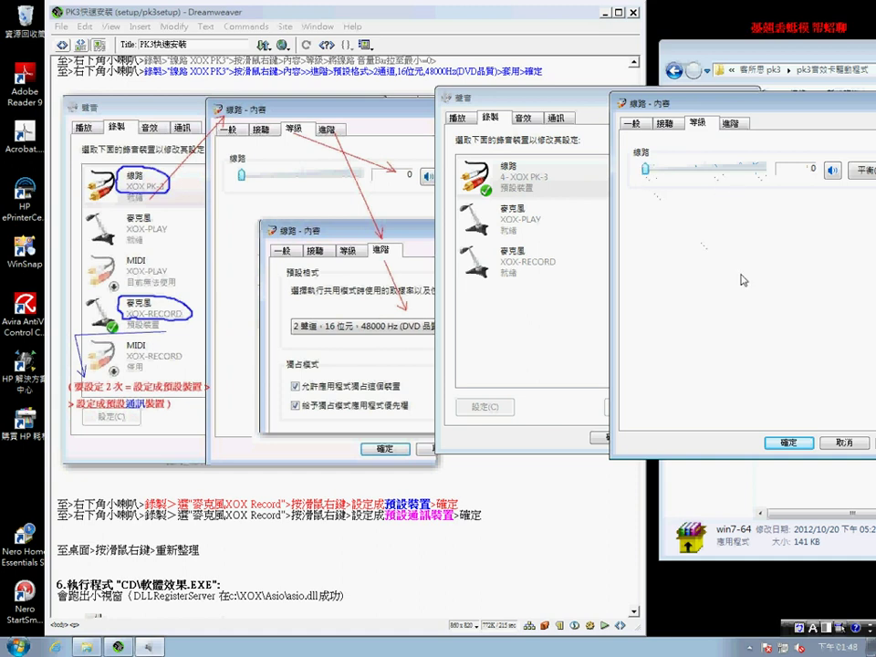
Set the line input's default format to 2 channels, 16 bit, 48000 Hz (DVD quality) and confirm its properties.
click(730, 123)
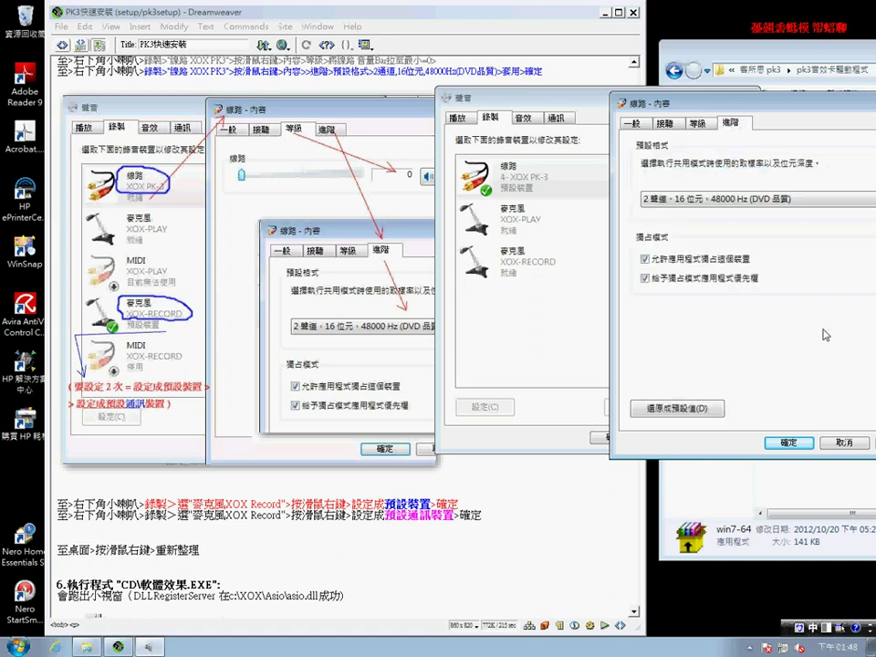
drag(809, 112, 752, 102)
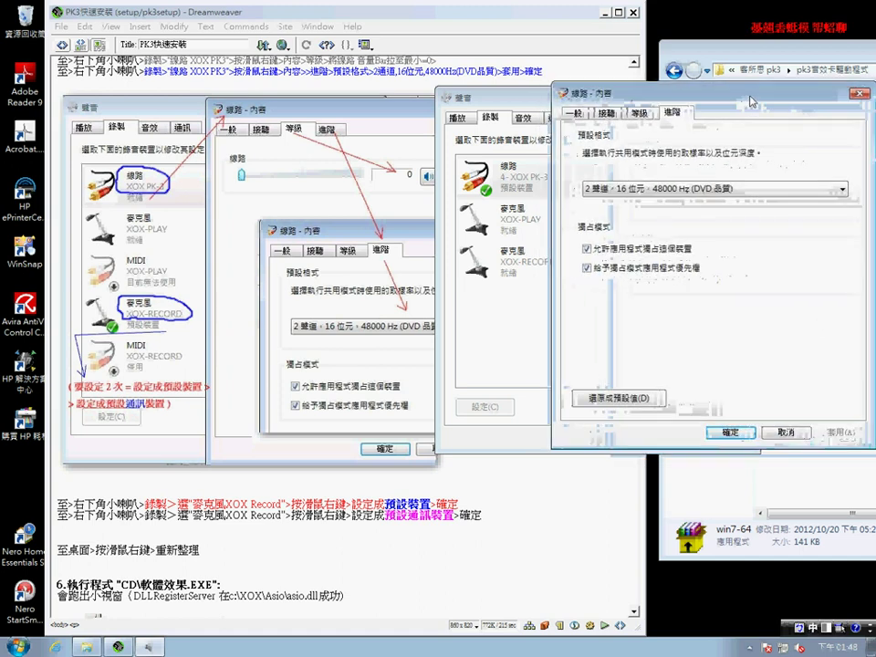
click(842, 189)
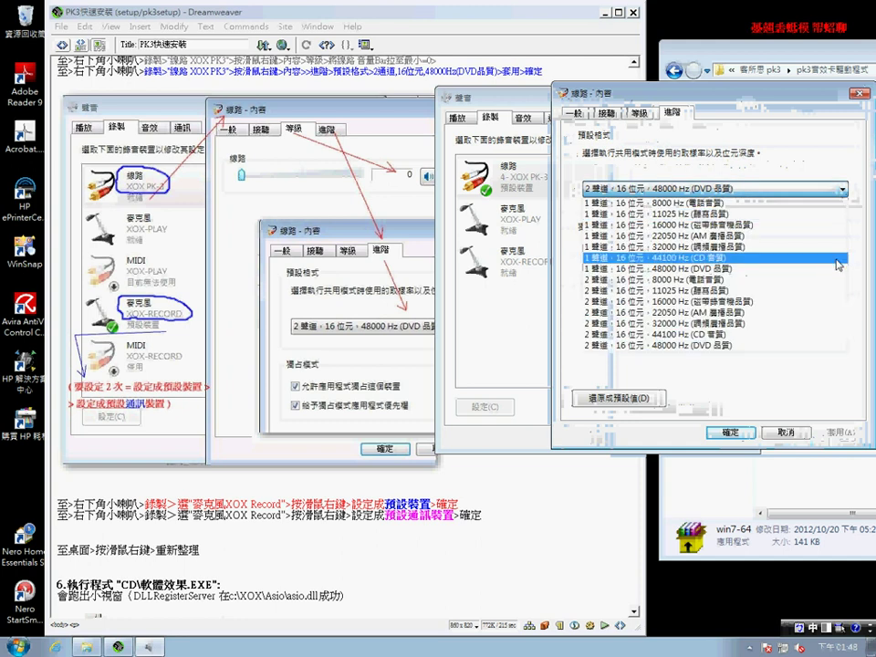
click(812, 350)
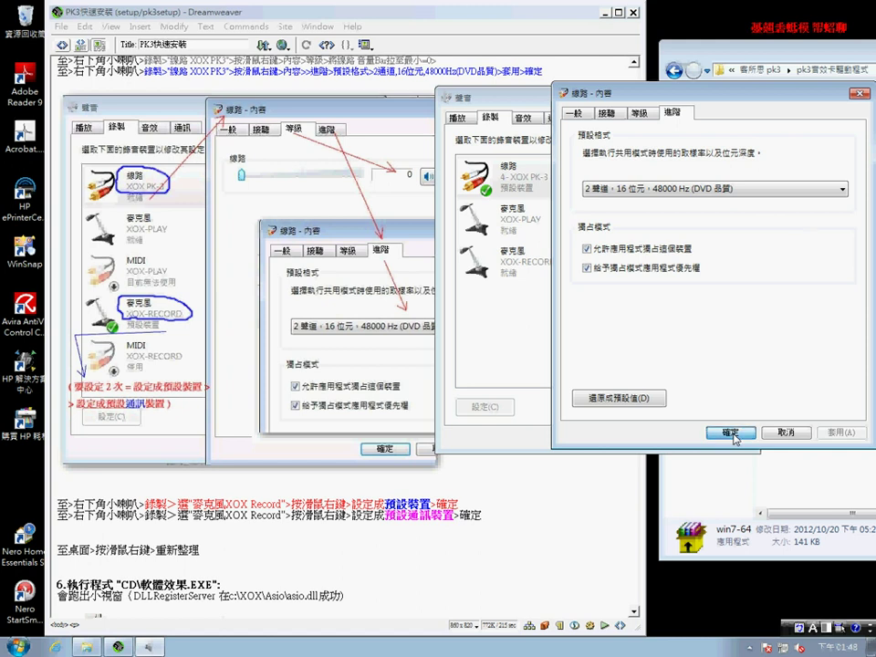
click(731, 433)
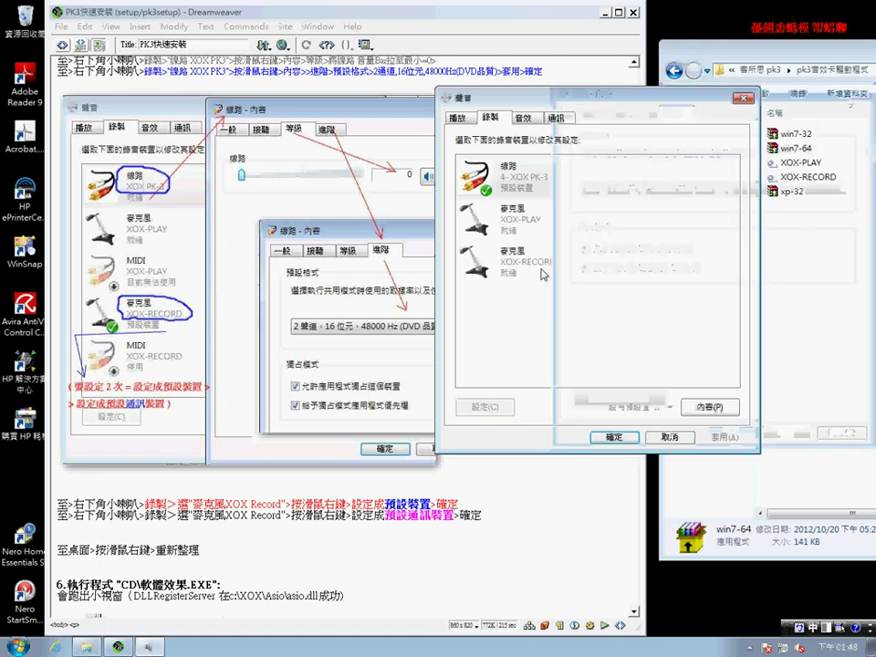
Set the XOX-RECORD microphone as both the default recording device and the default communication device.
right_click(507, 269)
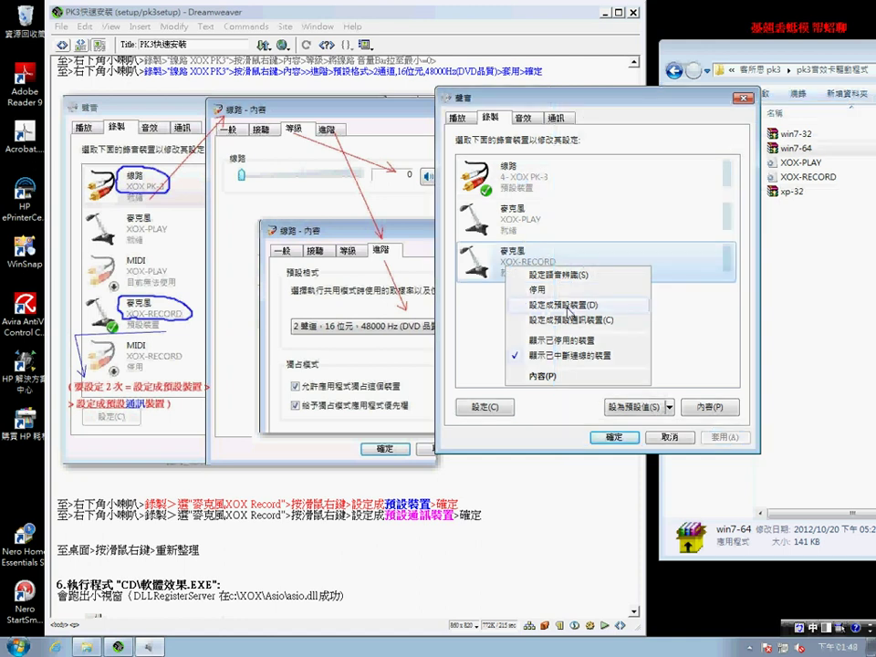
click(568, 313)
right_click(559, 274)
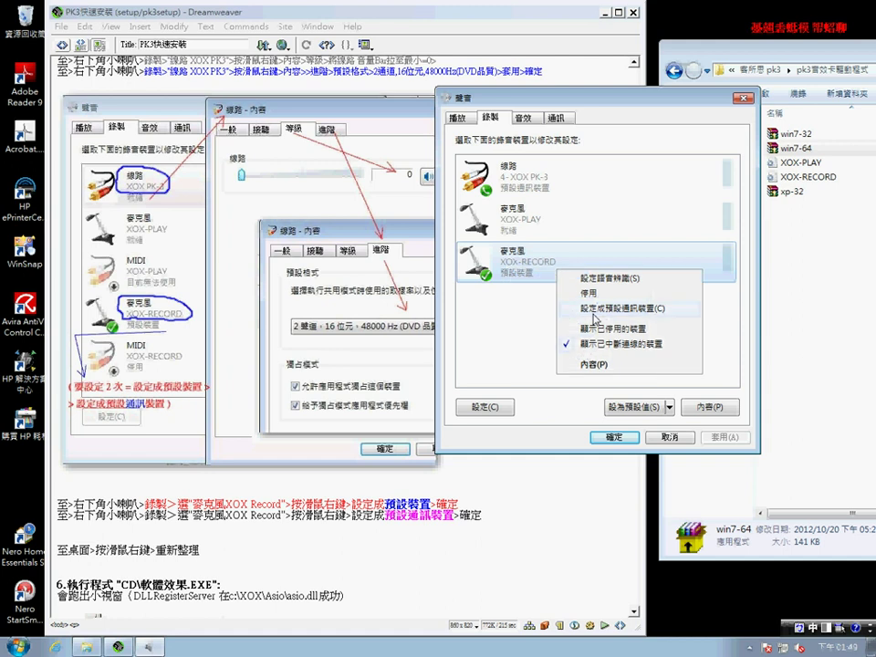
click(594, 317)
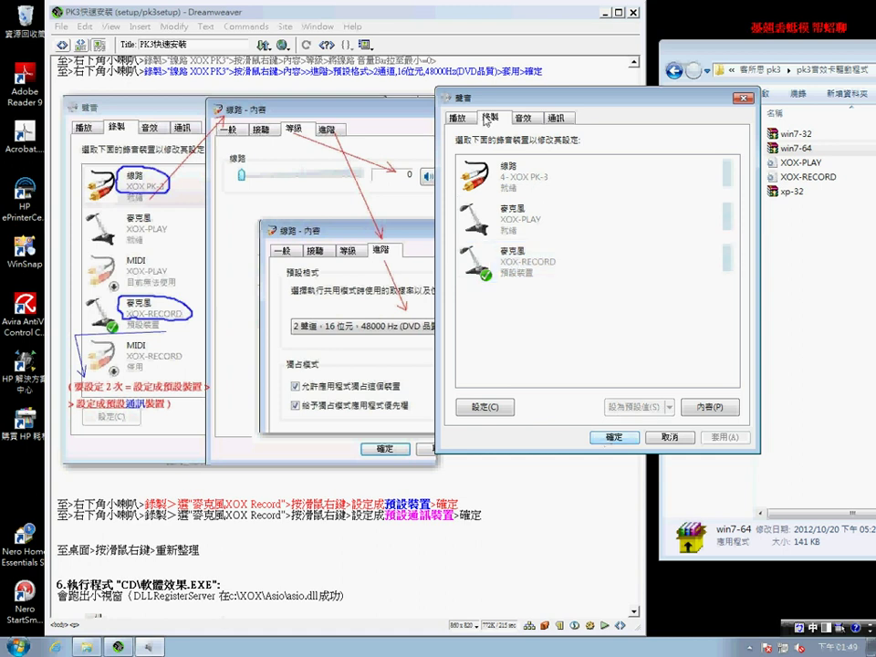
Check the default devices in the playback and recording lists, and confirm the Sound settings.
click(458, 117)
click(490, 118)
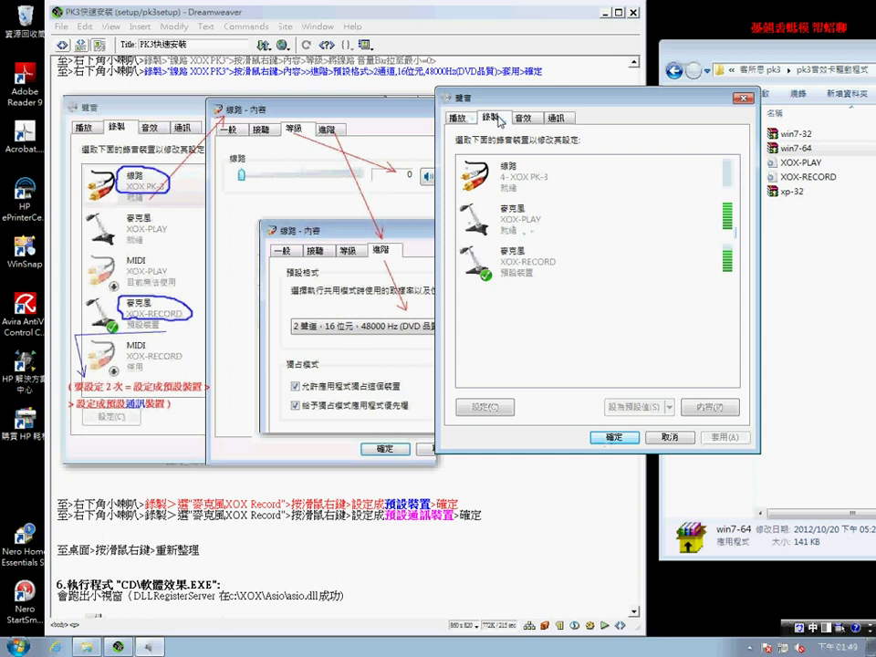
click(458, 118)
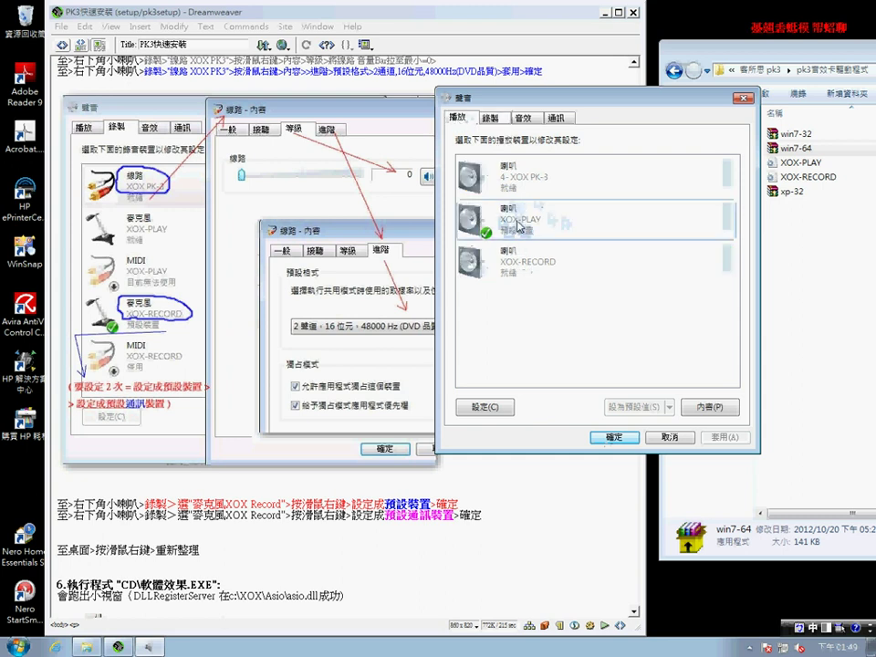
click(490, 118)
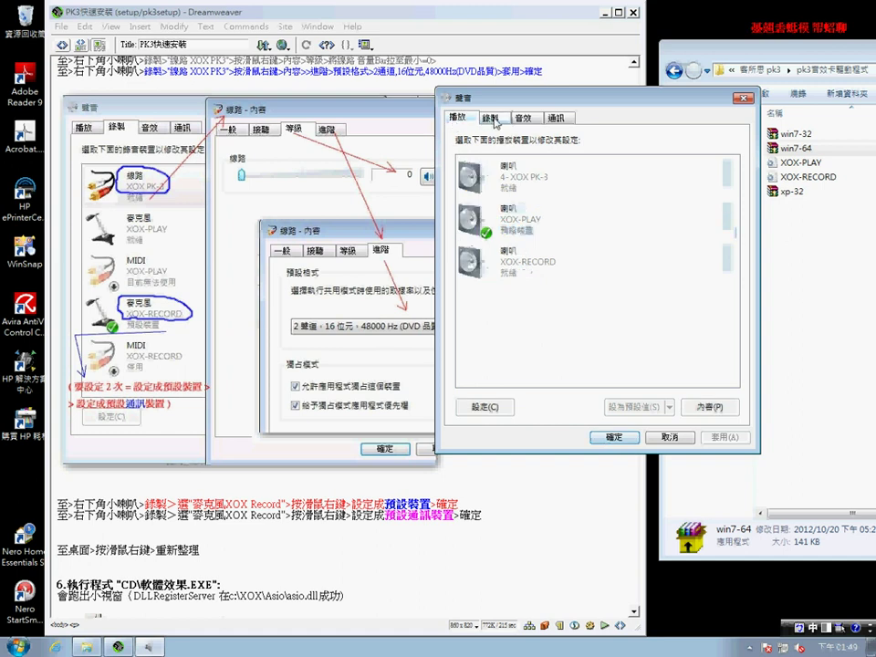
click(618, 439)
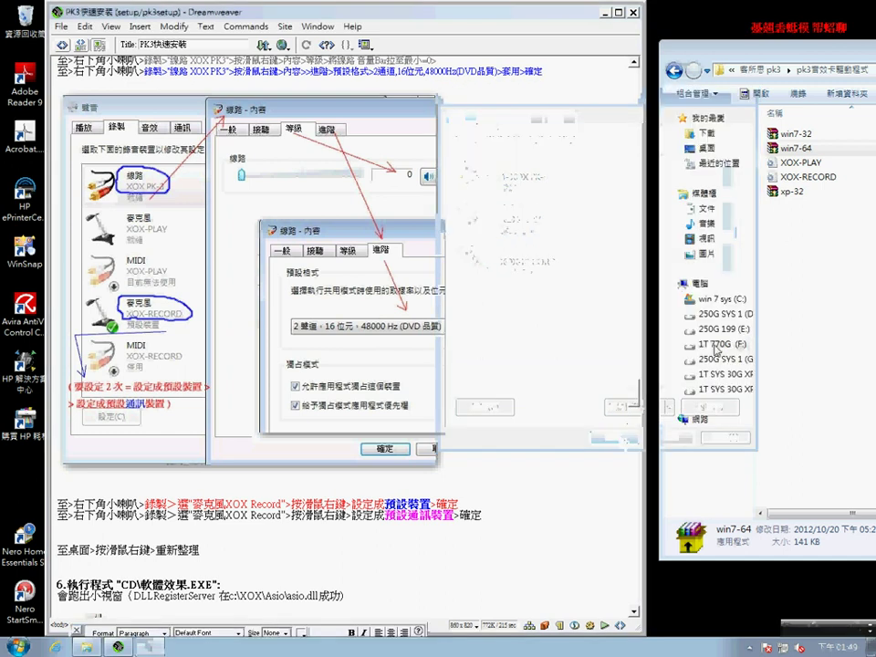
Refresh the desktop and show section 6 of the setup guide, highlighting its instruction to run 軟體效果.EXE.
right_click(710, 18)
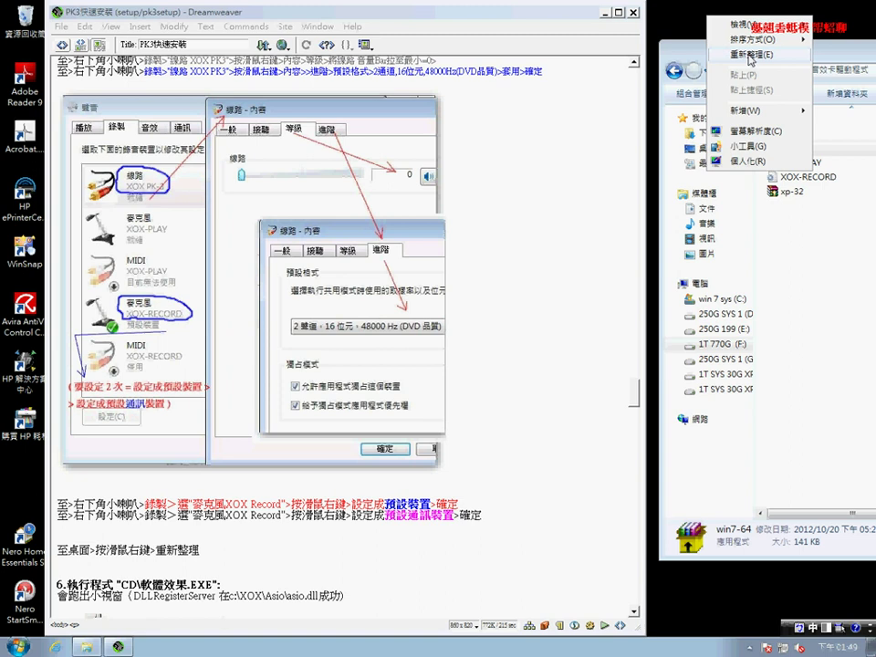
click(750, 57)
click(473, 297)
scroll(633, 402, down, 3)
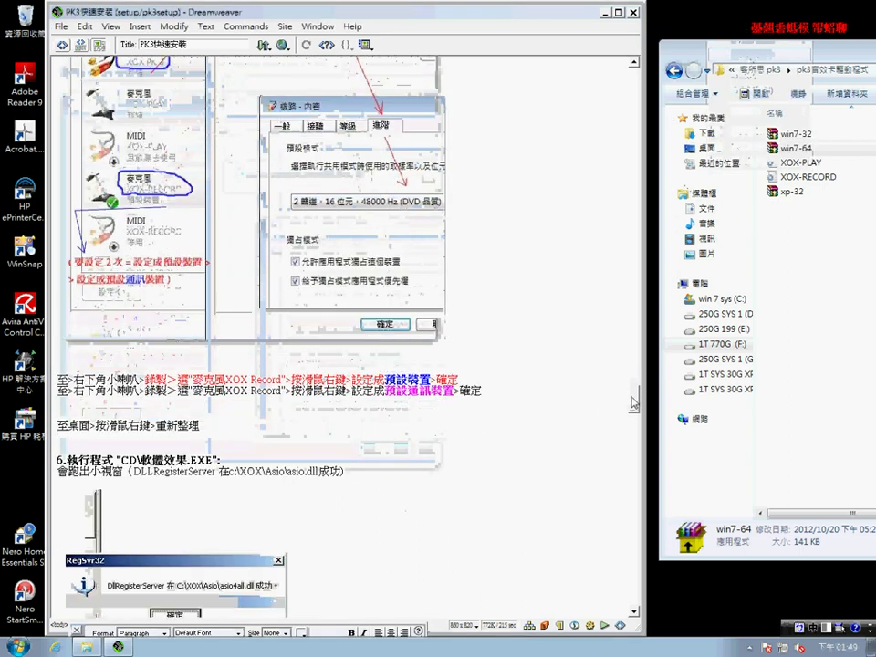
scroll(633, 401, down, 8)
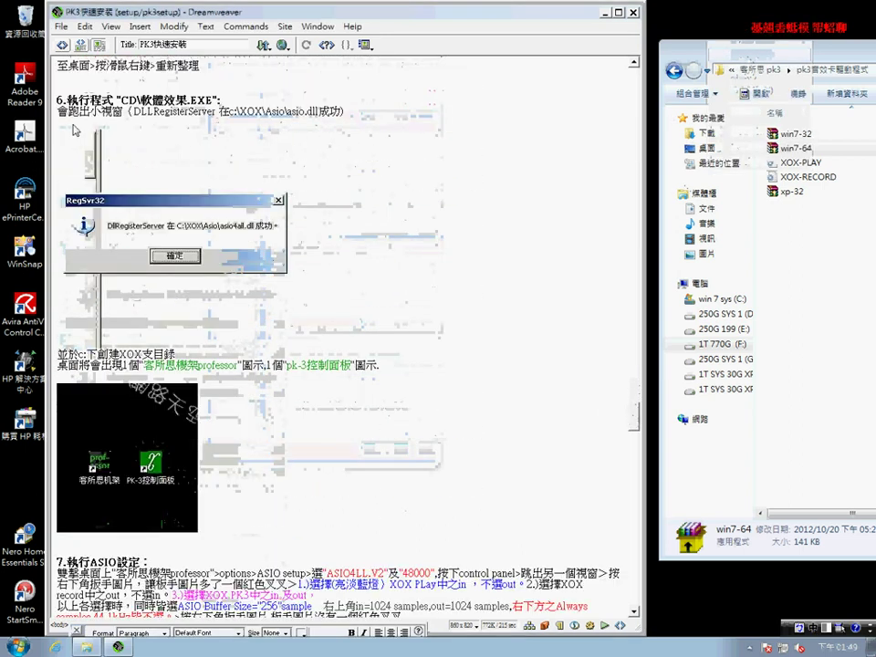
drag(58, 99, 378, 120)
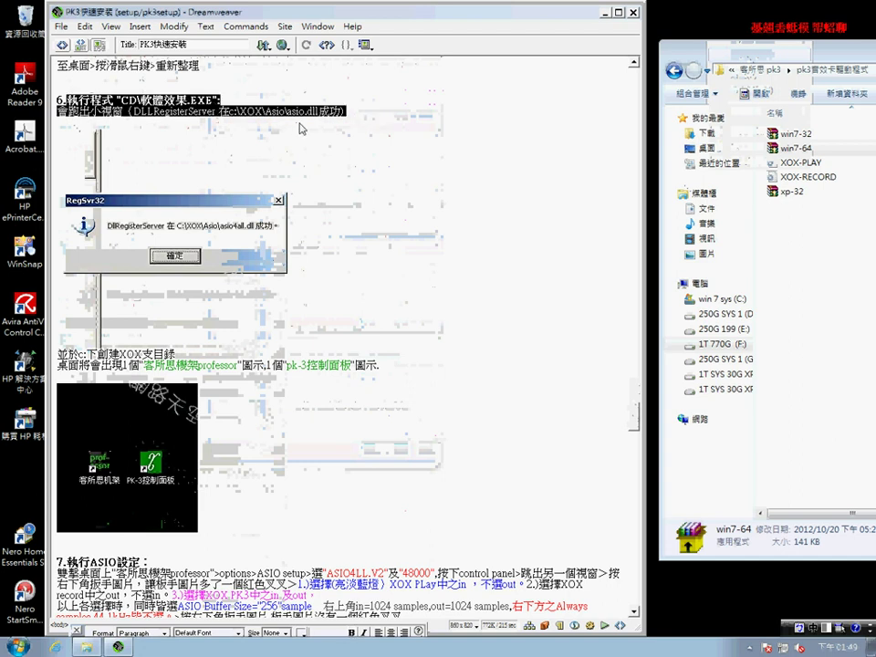
Run the 軟體效果 program from the 客所思 pk3 folder and acknowledge the RegSvr32 registration message.
click(675, 73)
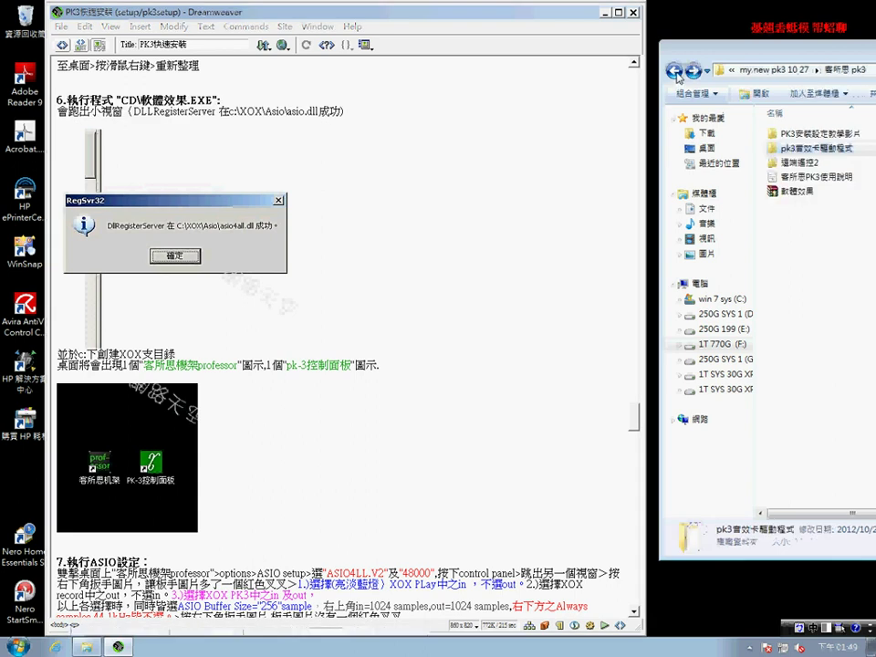
double_click(784, 195)
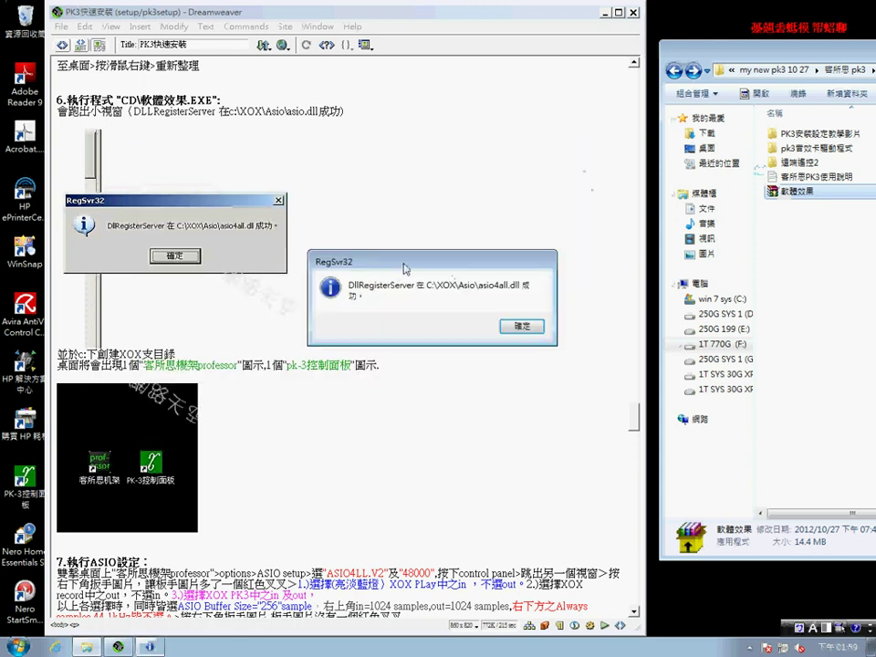
drag(408, 265, 465, 216)
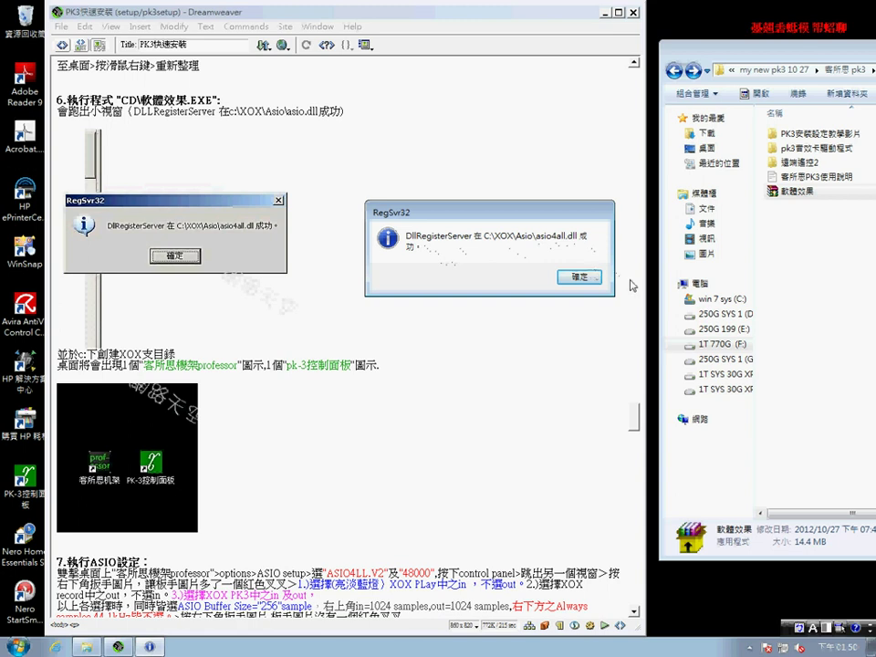
click(572, 278)
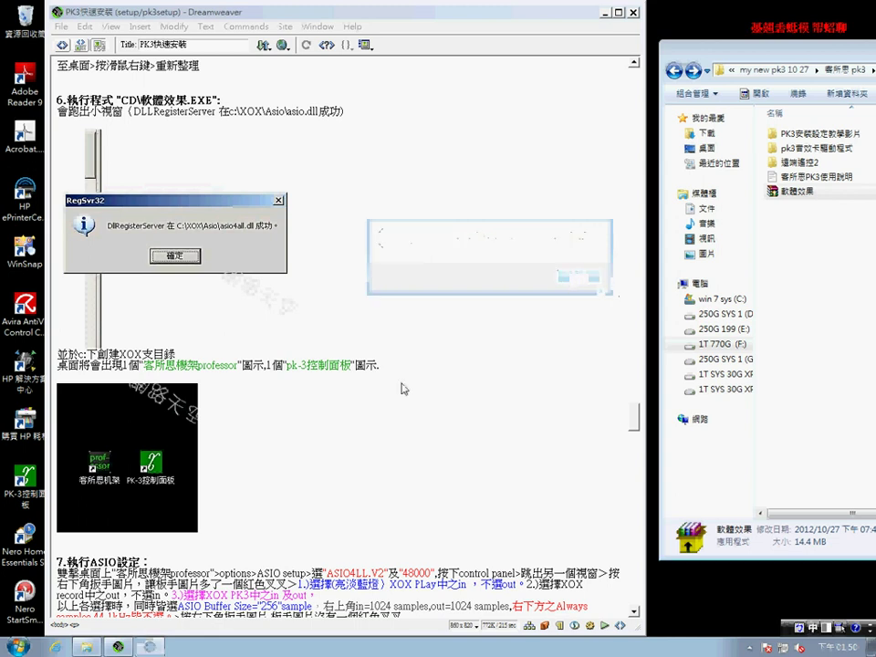
Highlight the guide's lines about the XOX directory on C: and the two new desktop icons.
drag(56, 353, 193, 362)
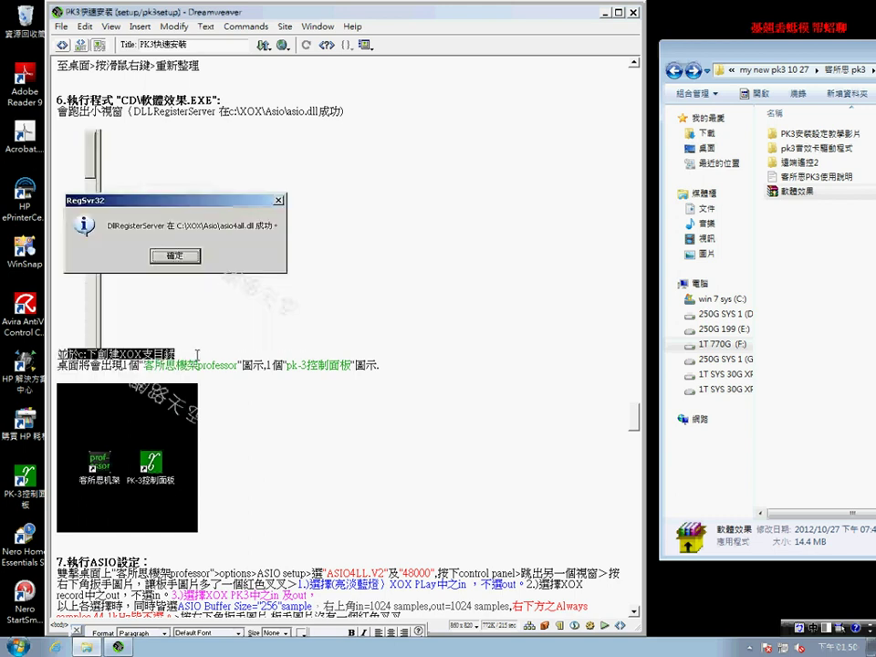
click(116, 367)
drag(88, 366, 209, 366)
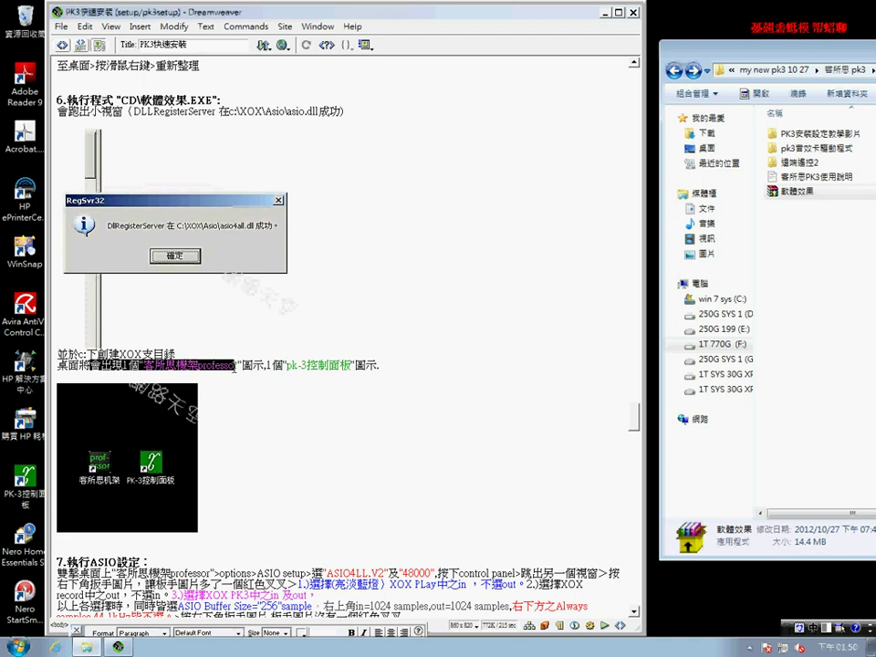
click(232, 366)
drag(263, 366, 378, 365)
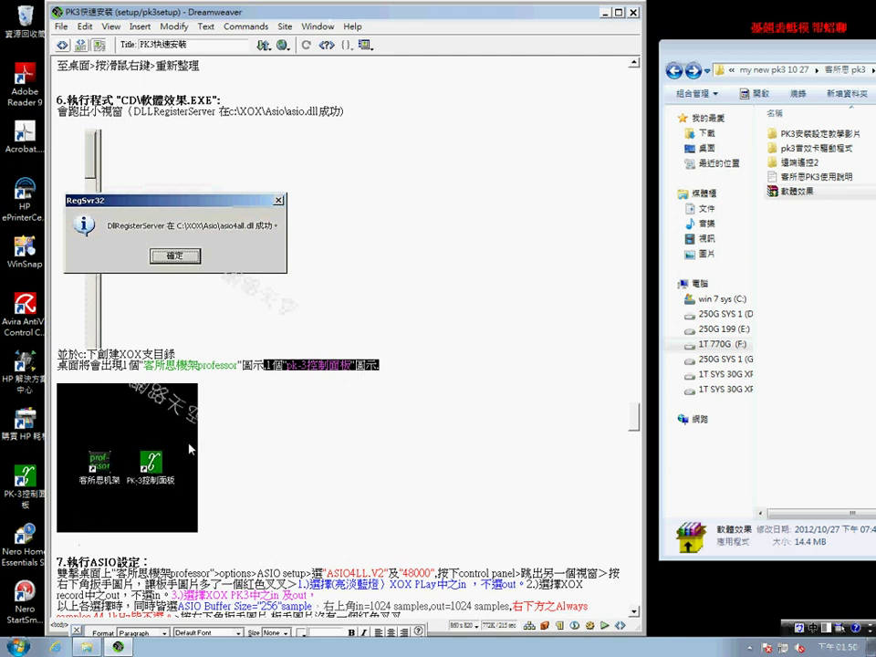
Uncover the desktop and place the 客所思机架 and PK-3控制面板 shortcuts side by side in the empty area above the guide.
drag(213, 9, 280, 426)
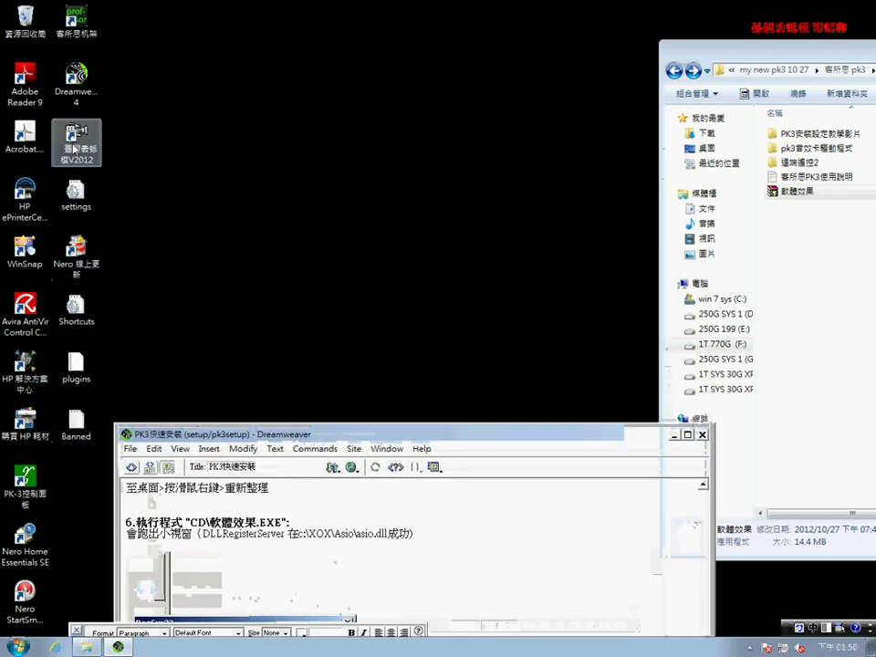
drag(75, 18, 280, 20)
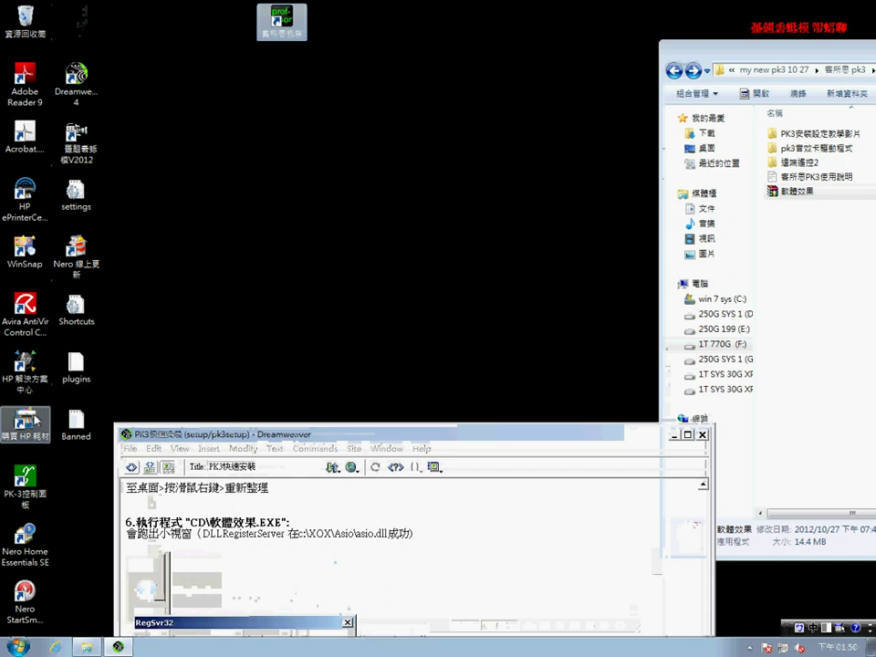
click(26, 479)
drag(404, 28, 400, 27)
click(283, 22)
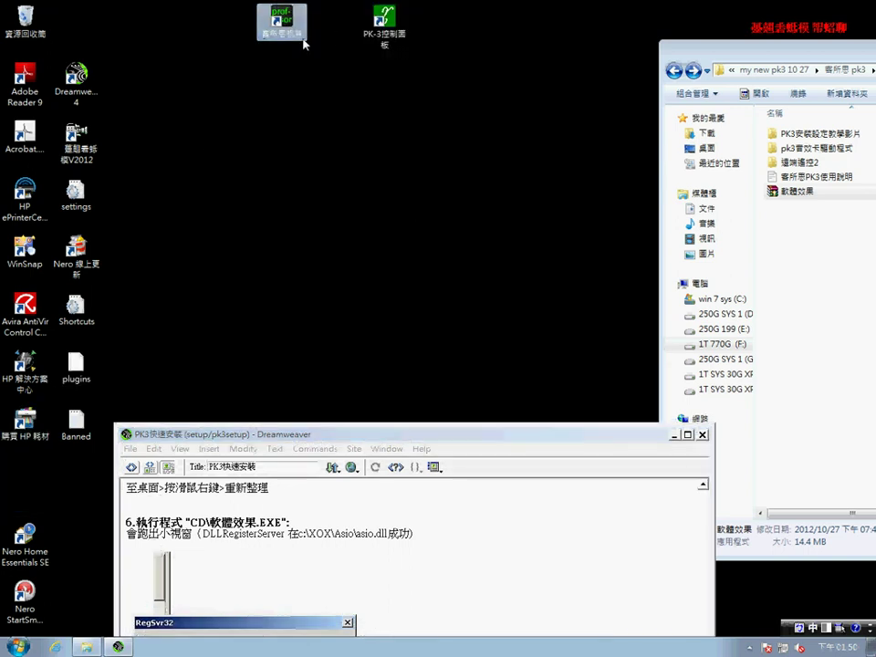
click(388, 37)
click(270, 30)
Move the guide window back up below the two shortcuts and show section 7 on the ASIO settings.
drag(273, 434, 203, 70)
drag(629, 475, 633, 500)
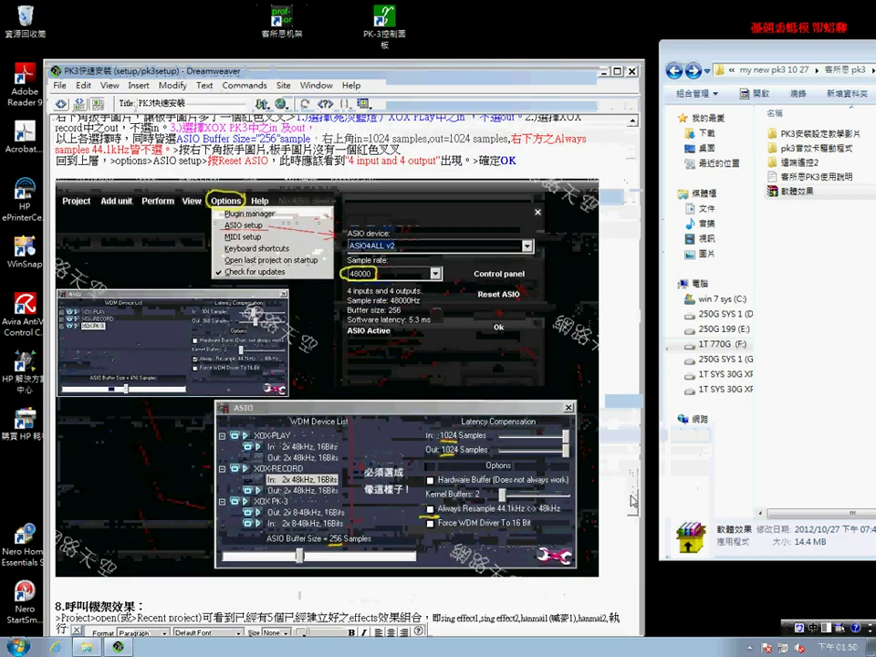
scroll(634, 500, up, 1)
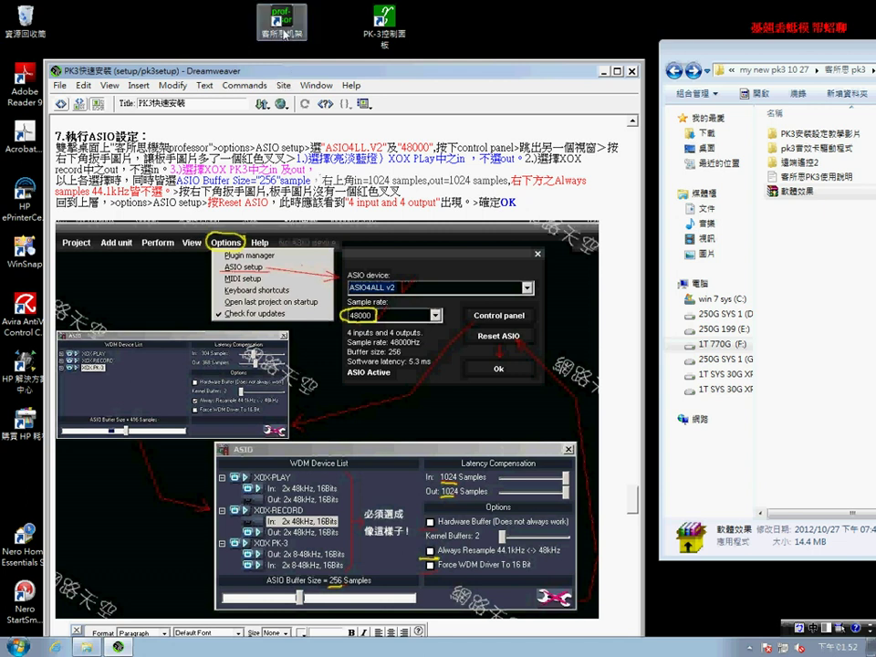
Launch 客所思机架 and, in its ASIO setup, choose the ASIO4ALL v2 device with a sample rate of 48000.
double_click(285, 34)
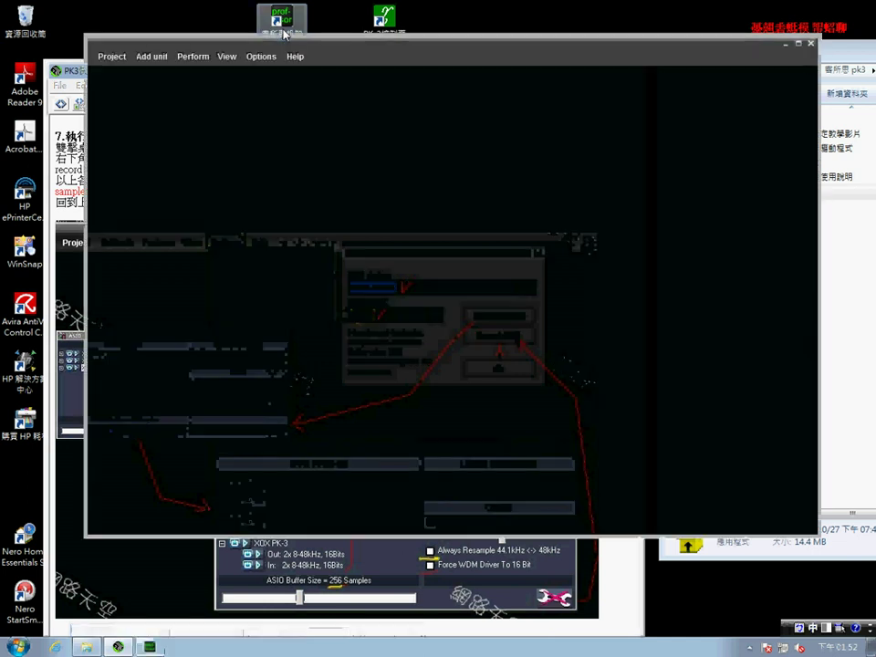
click(263, 56)
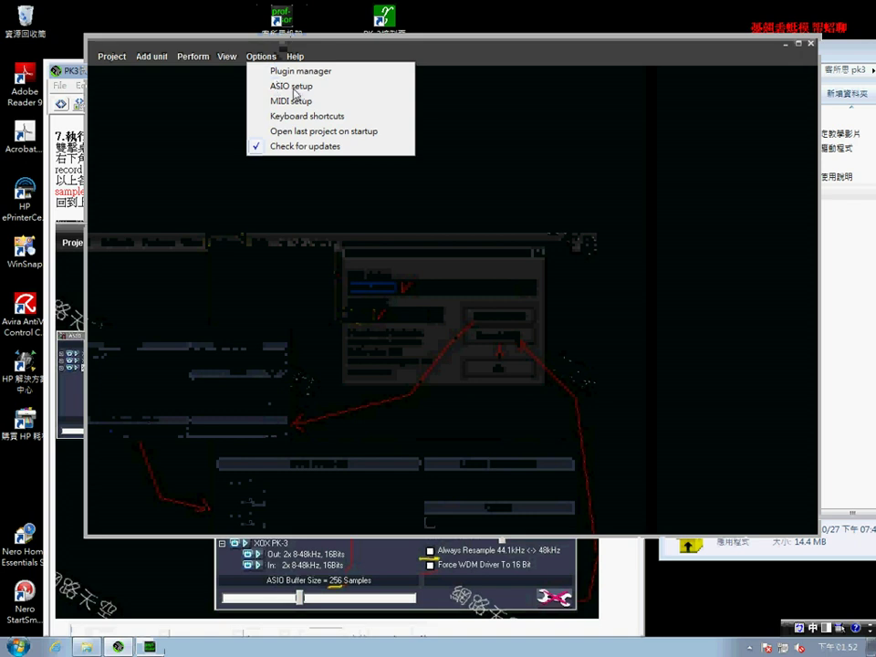
click(293, 87)
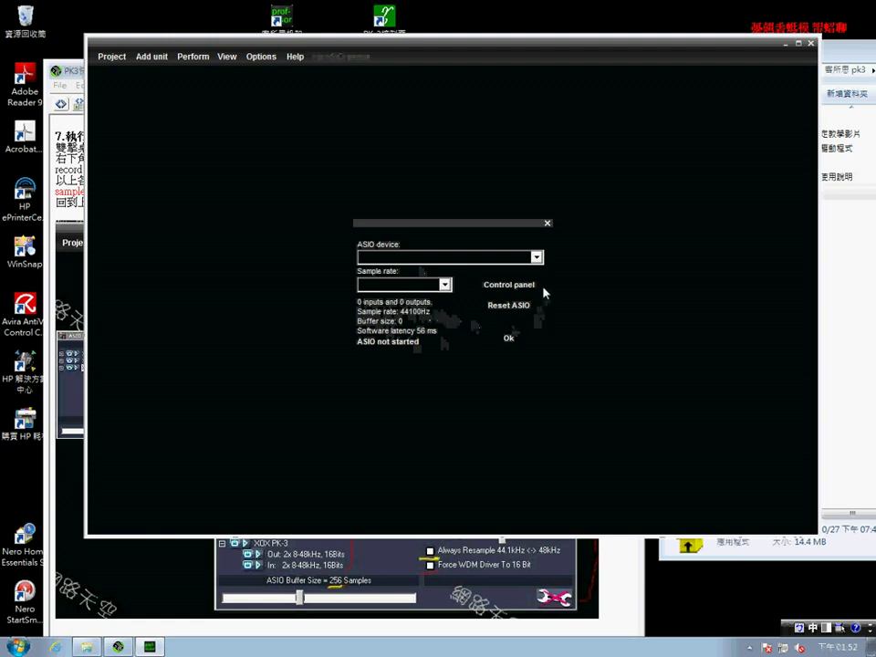
click(536, 258)
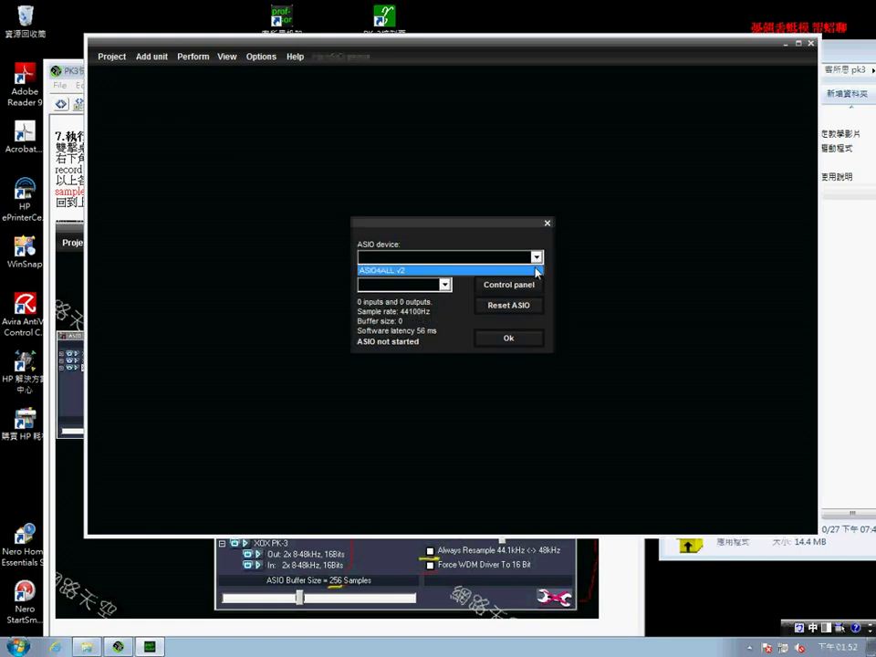
click(536, 271)
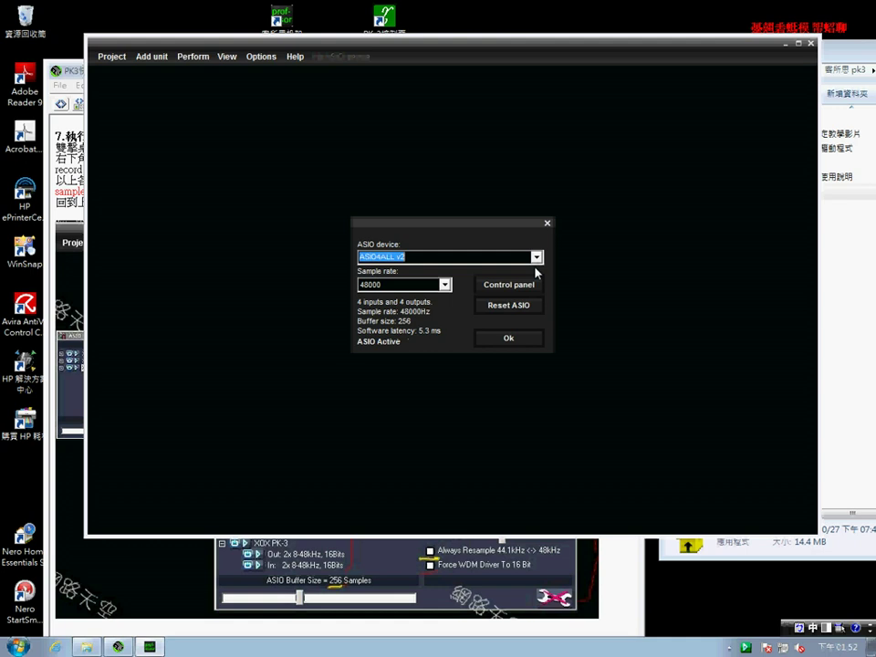
click(445, 285)
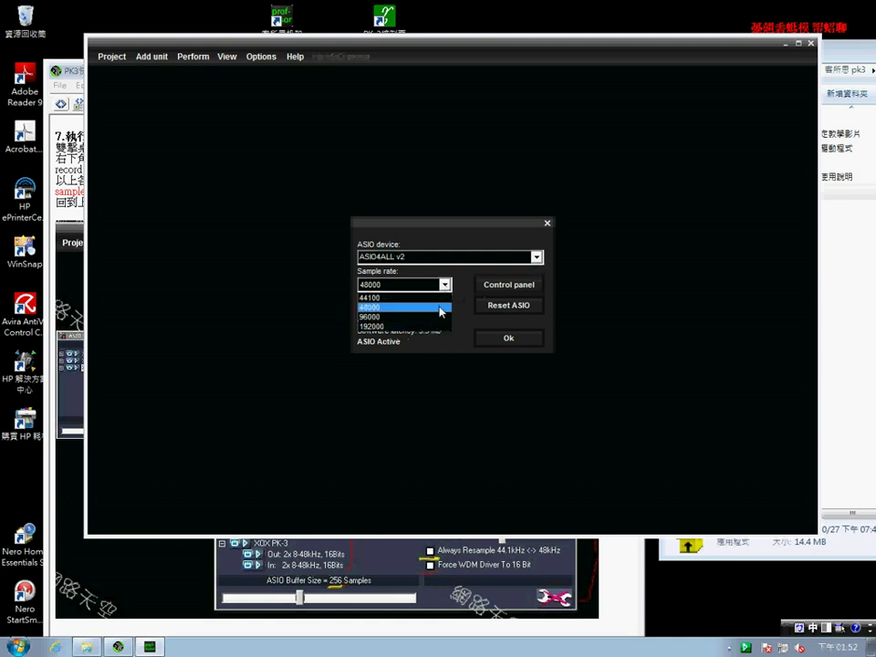
click(440, 308)
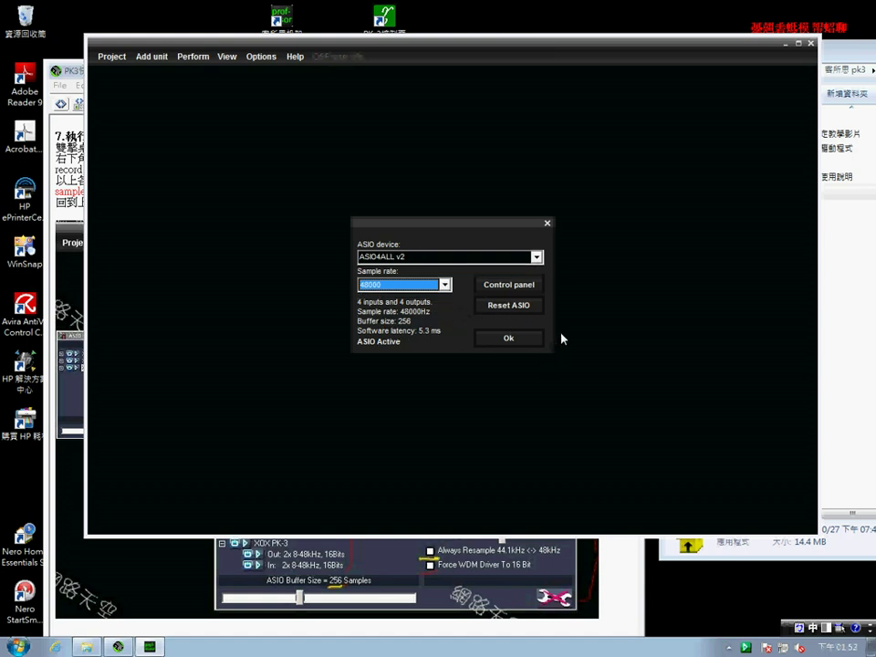
Open the ASIO control panel, then collapse and re-expand XOX-PLAY, XOX-RECORD and XOX PK-3 in the WDM device list.
click(515, 286)
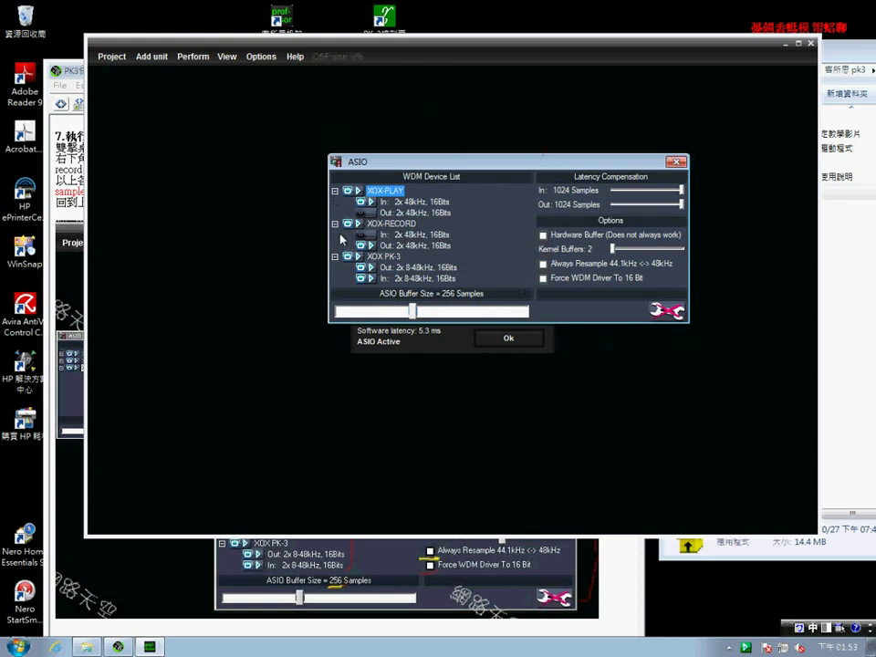
click(334, 191)
click(335, 201)
click(335, 213)
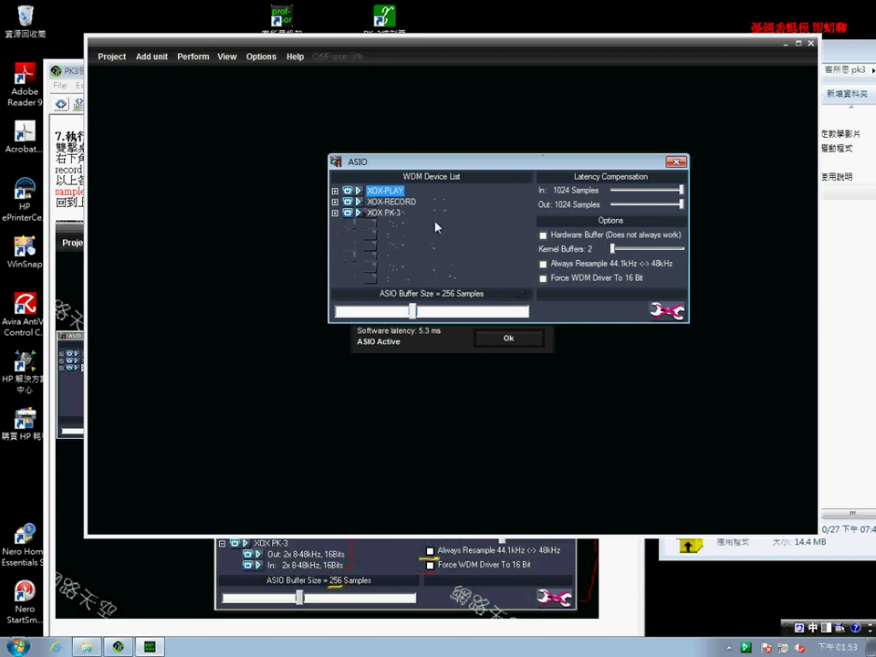
click(335, 190)
click(335, 224)
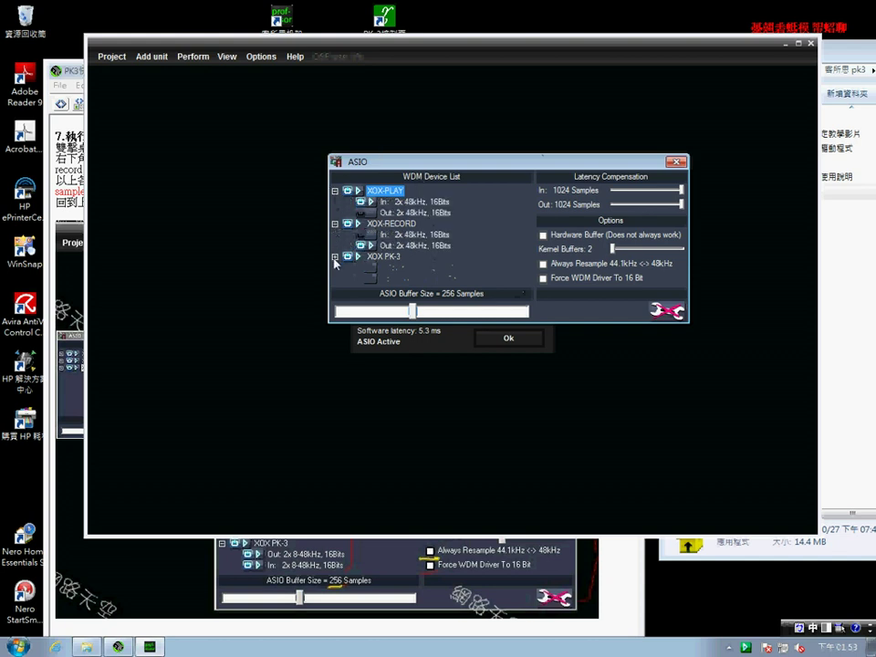
click(335, 256)
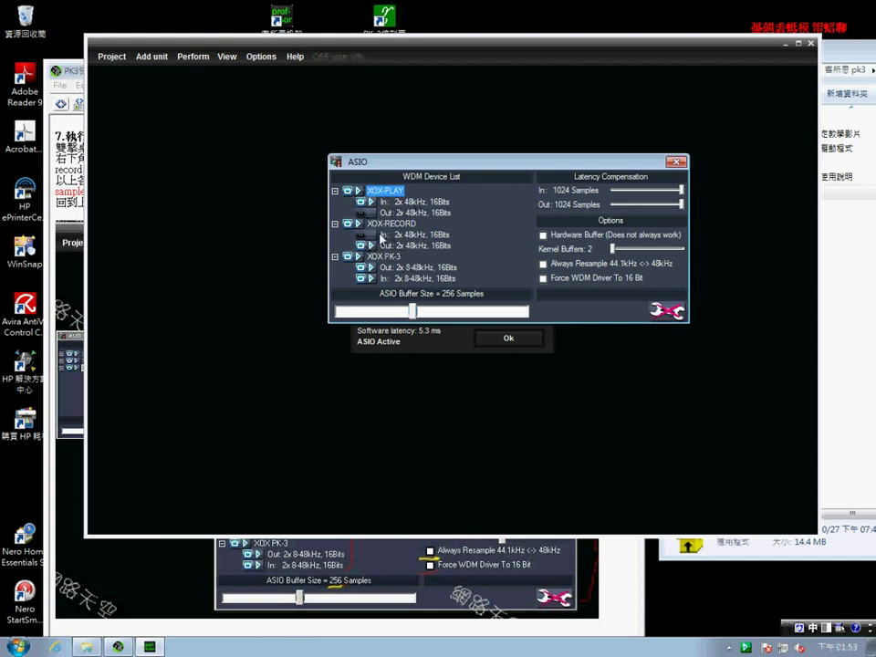
Set the ASIO buffer size to 256 samples and both In and Out latency compensation to 1024 samples.
mouse_move(414, 312)
mouse_down()
mouse_move(511, 311)
mouse_move(412, 312)
mouse_up()
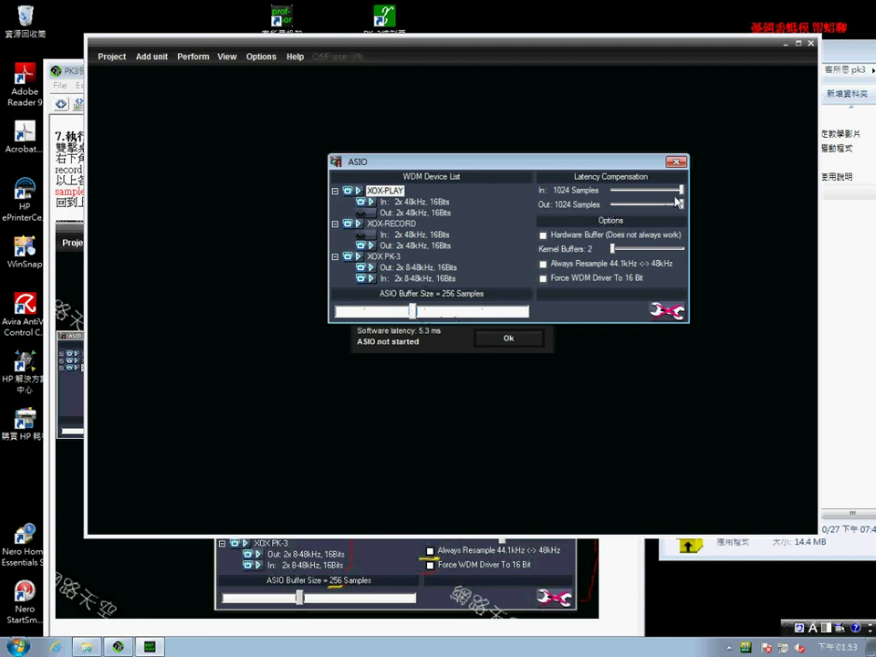
mouse_move(680, 189)
mouse_down()
mouse_move(637, 189)
mouse_move(680, 189)
mouse_move(611, 206)
mouse_move(682, 206)
mouse_up()
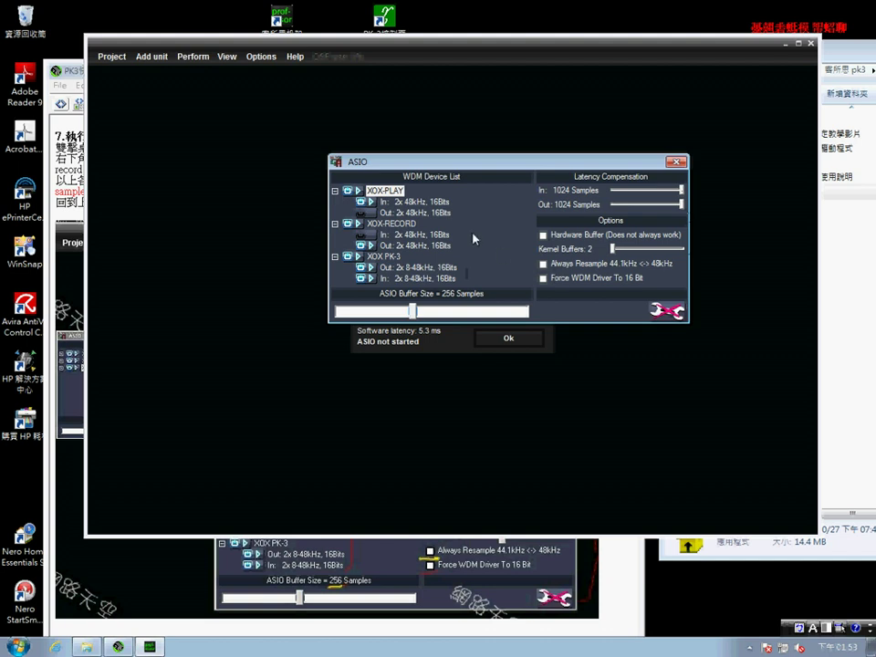
Check the In and Out entries of XOX-PLAY, XOX-RECORD and XOX PK-3 against the guide.
click(443, 202)
click(443, 214)
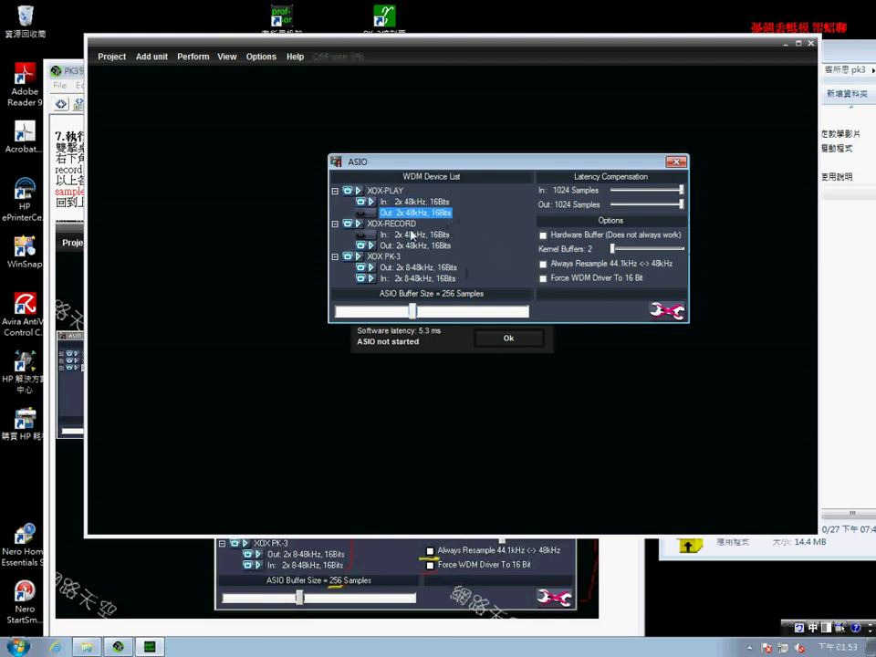
click(407, 225)
click(383, 234)
click(389, 245)
click(396, 266)
click(397, 278)
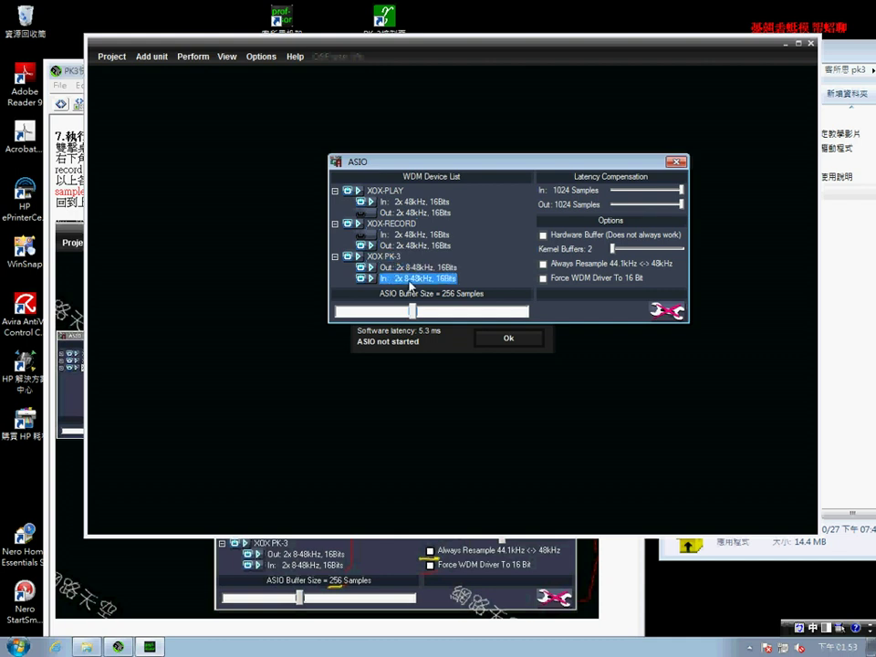
Turn off the advanced options, close the ASIO control panel, and reset ASIO before confirming the setup.
click(667, 311)
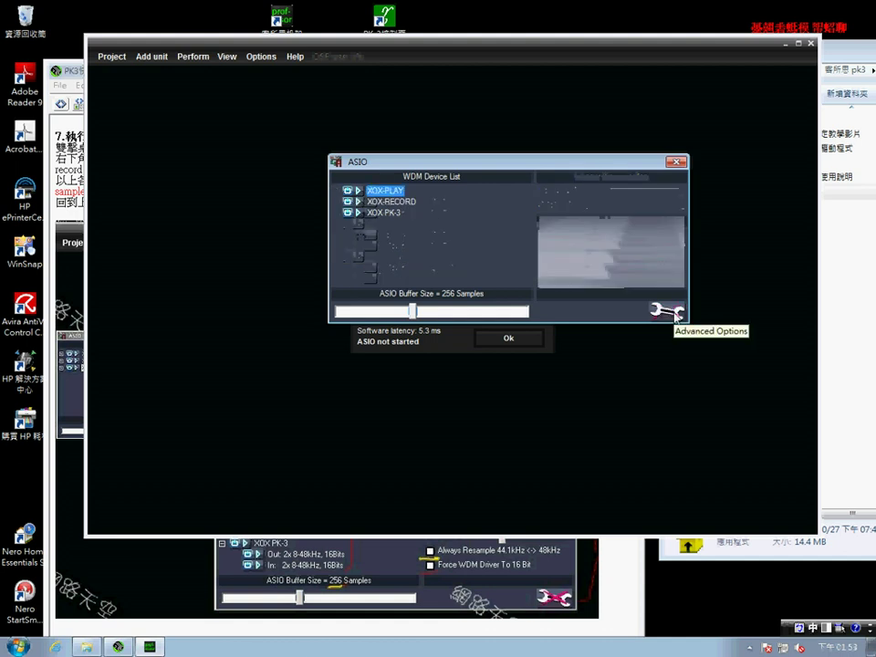
click(675, 164)
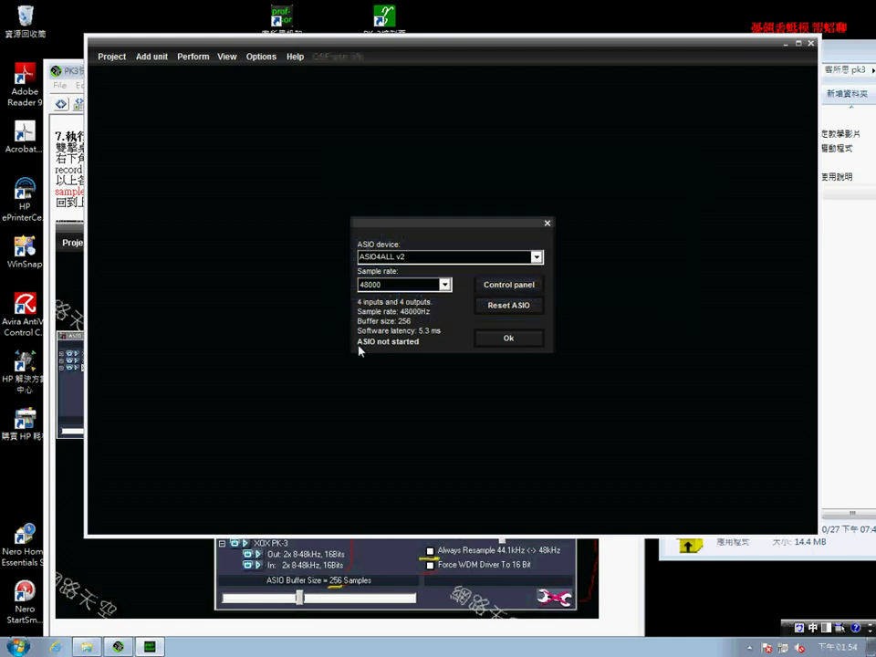
click(505, 309)
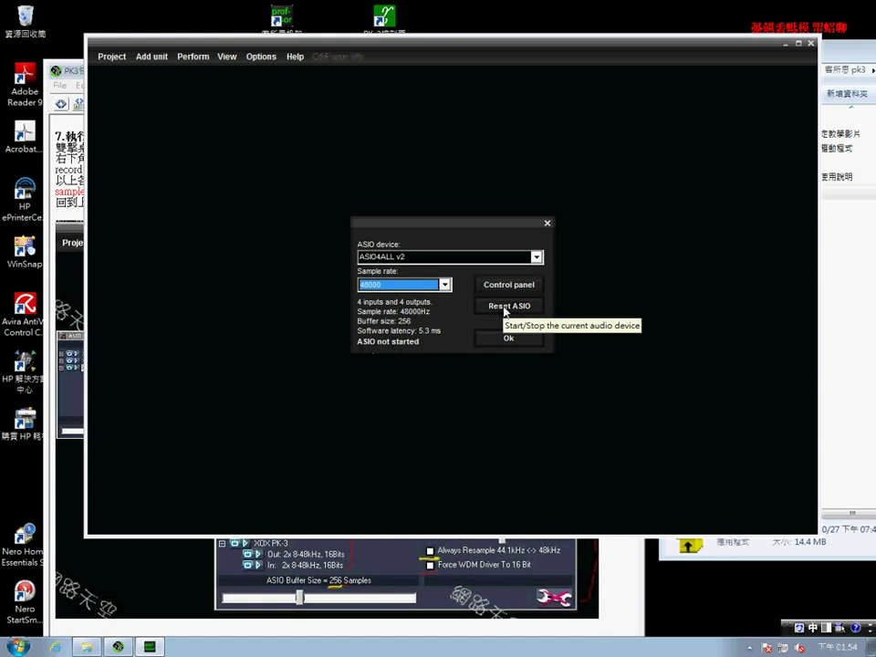
click(506, 306)
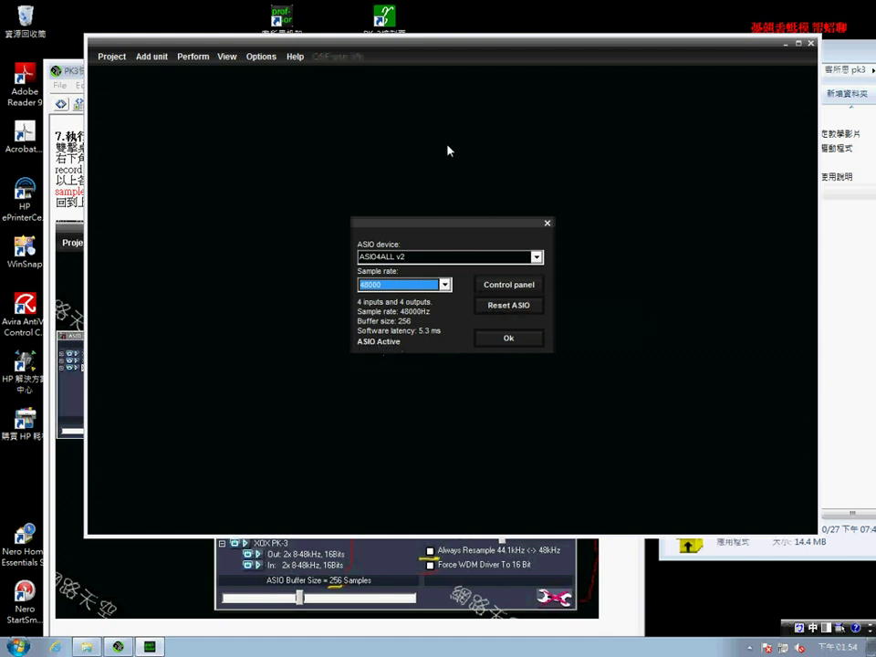
click(508, 338)
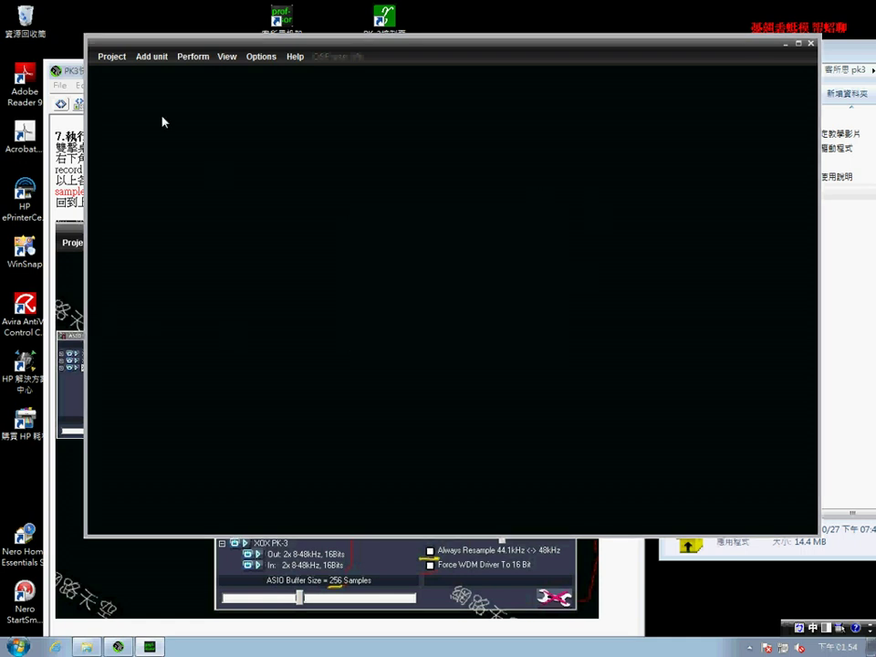
Open the recent project Singing effect1 in the effects rack.
click(111, 57)
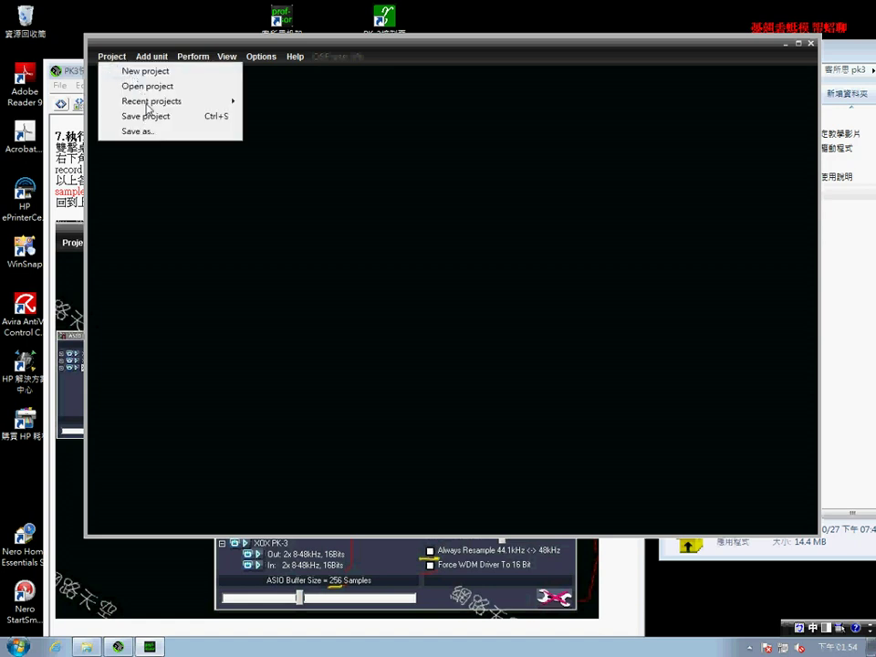
mouse_move(187, 102)
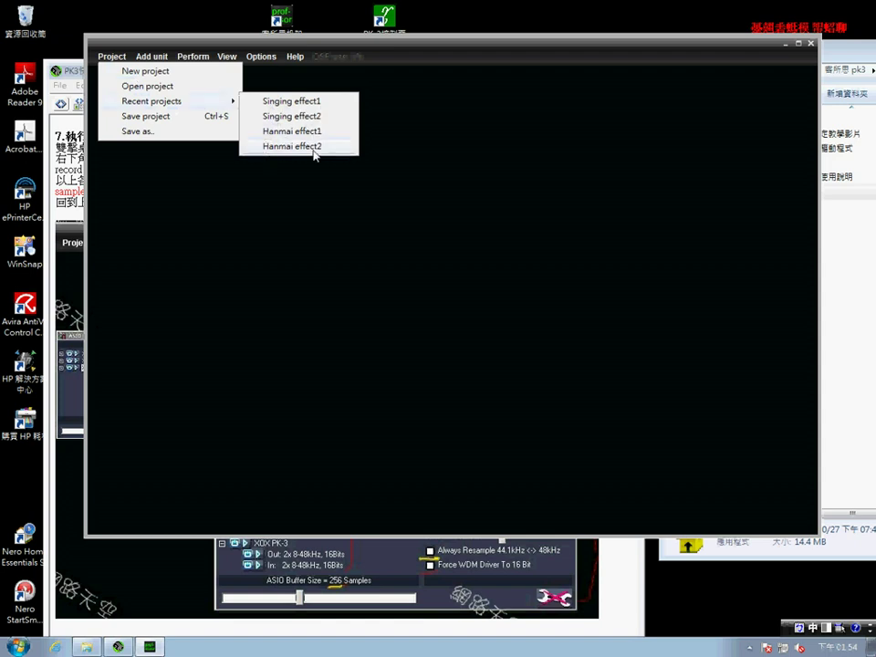
click(290, 108)
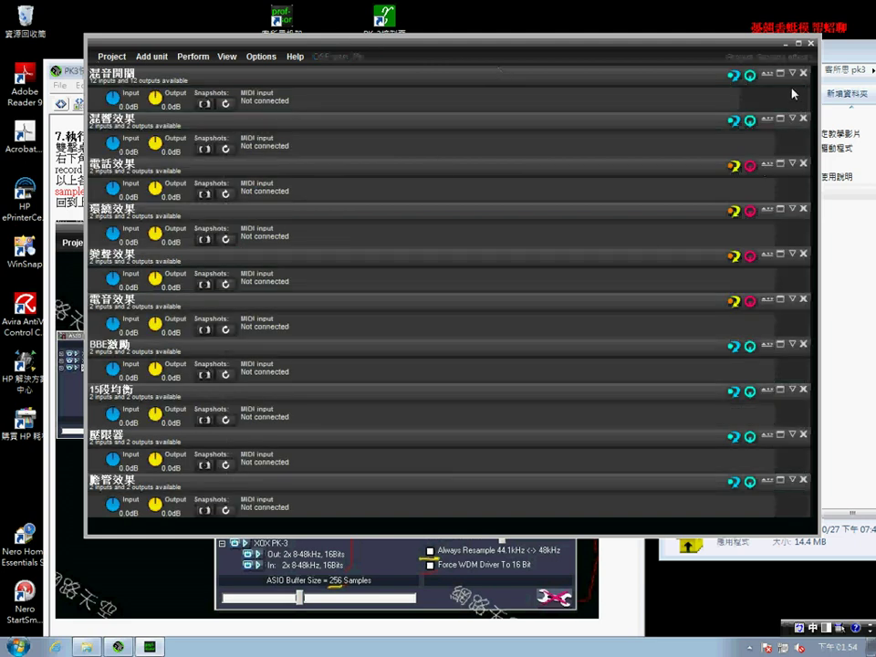
Examine the interfaces of the 混音開關 unit and the effect units below it, collapsing each one again.
click(780, 75)
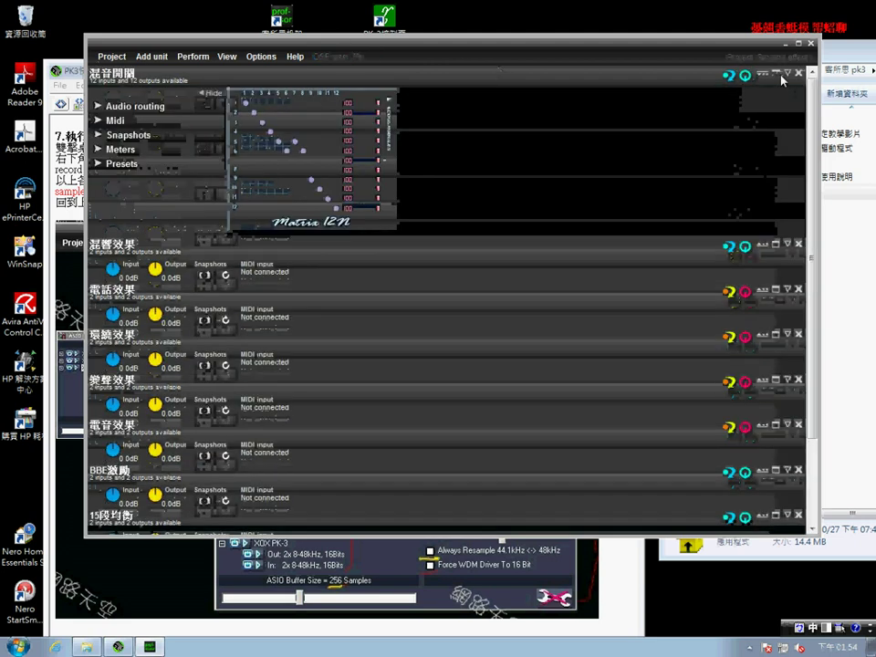
click(775, 246)
click(775, 451)
click(775, 451)
click(775, 245)
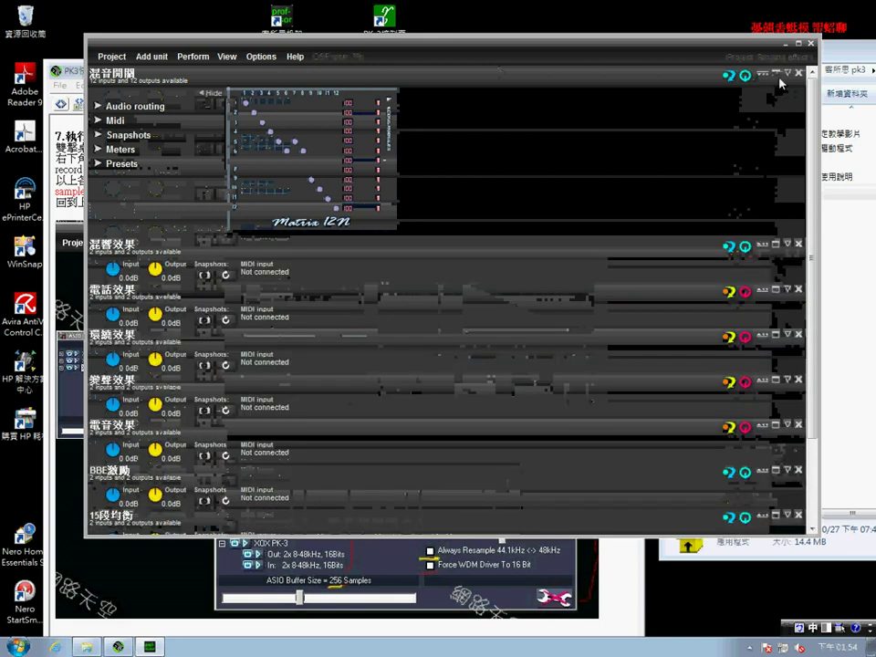
click(777, 74)
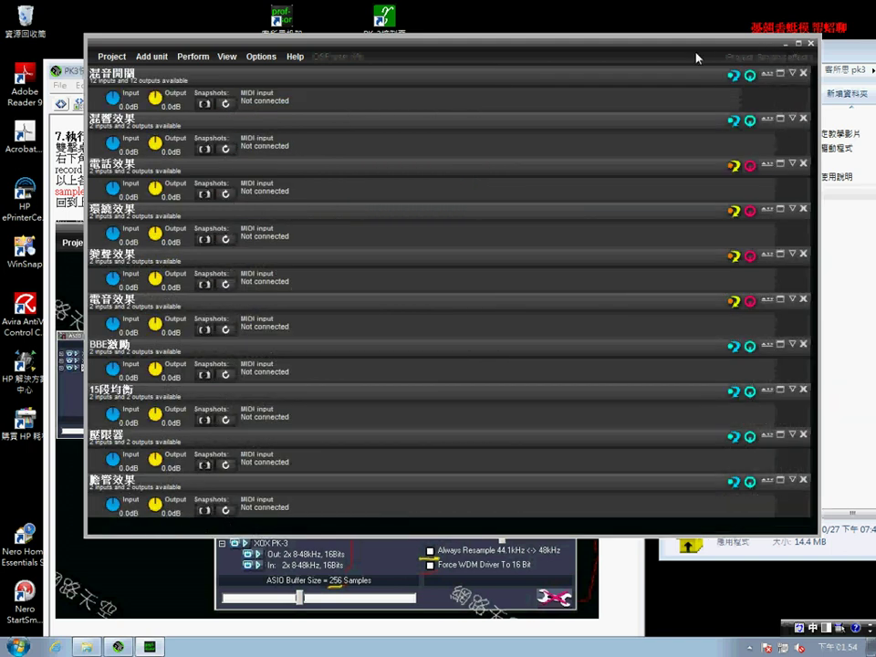
Move the effects rack window down to uncover the guide and show section 9 on the PK3 control panel.
drag(673, 56, 665, 114)
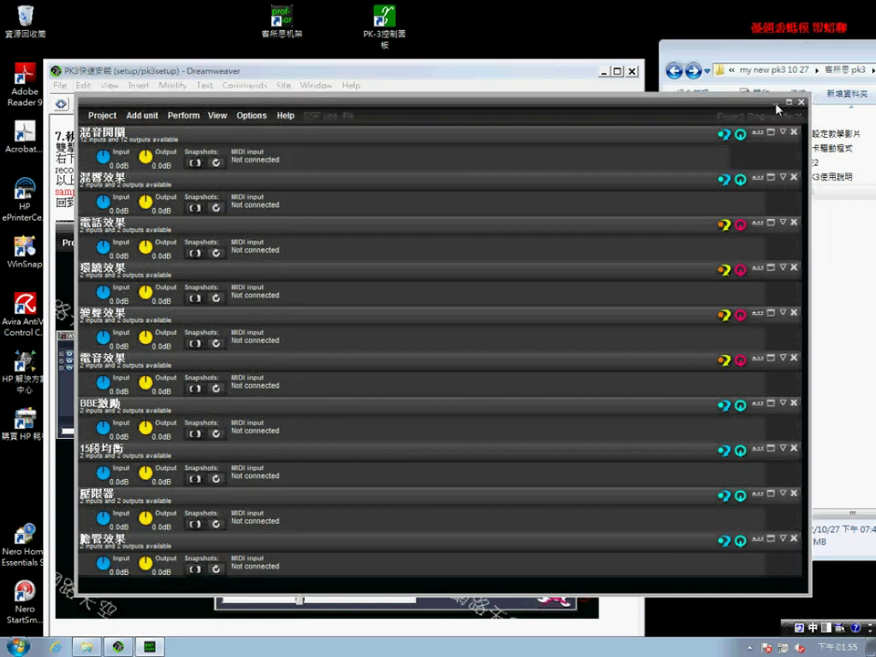
drag(686, 109, 695, 612)
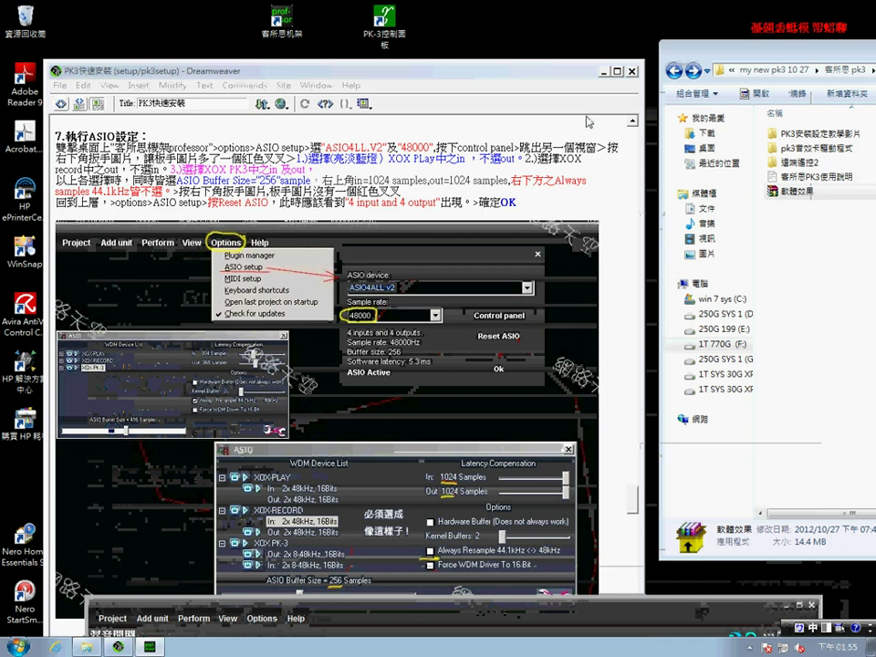
drag(633, 509, 637, 548)
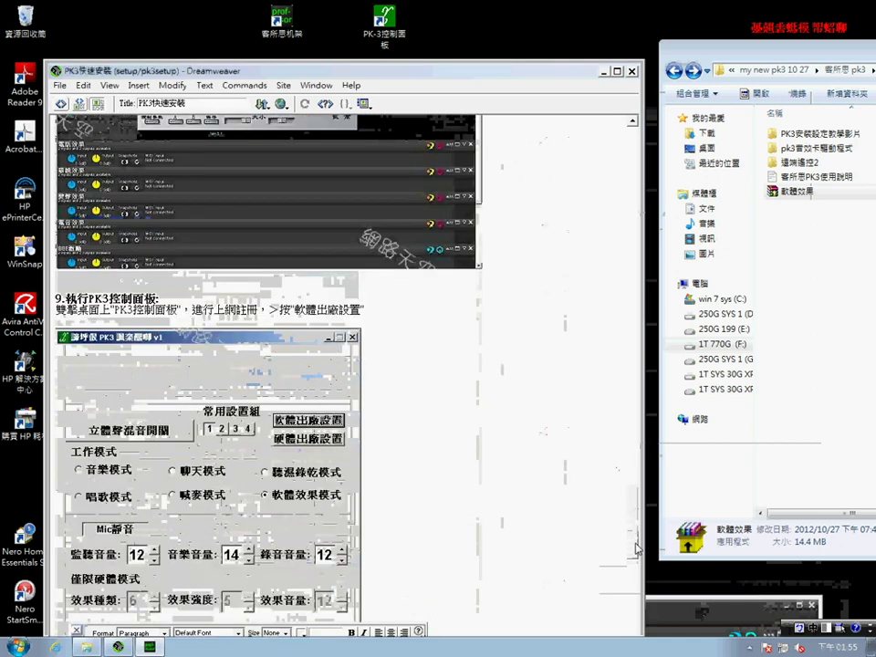
Highlight the section 9 heading and its instructions on online registration and 軟體出廠設置.
drag(59, 297, 159, 297)
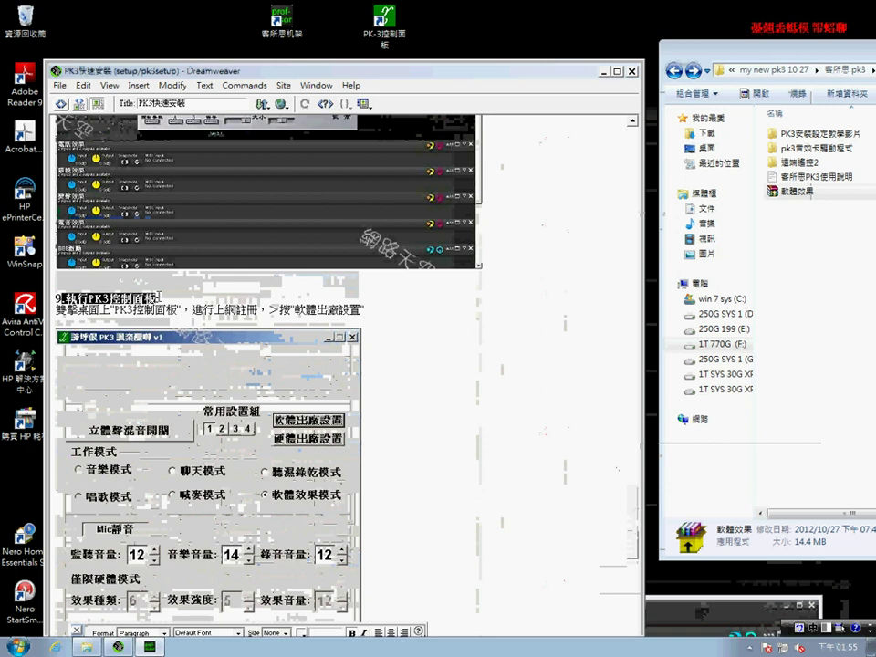
click(181, 310)
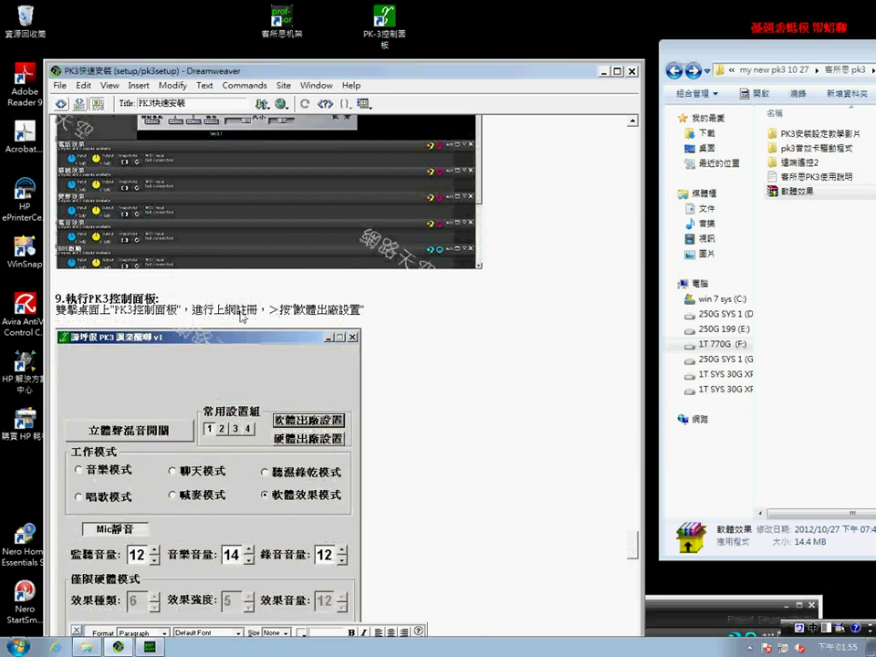
drag(181, 310, 380, 305)
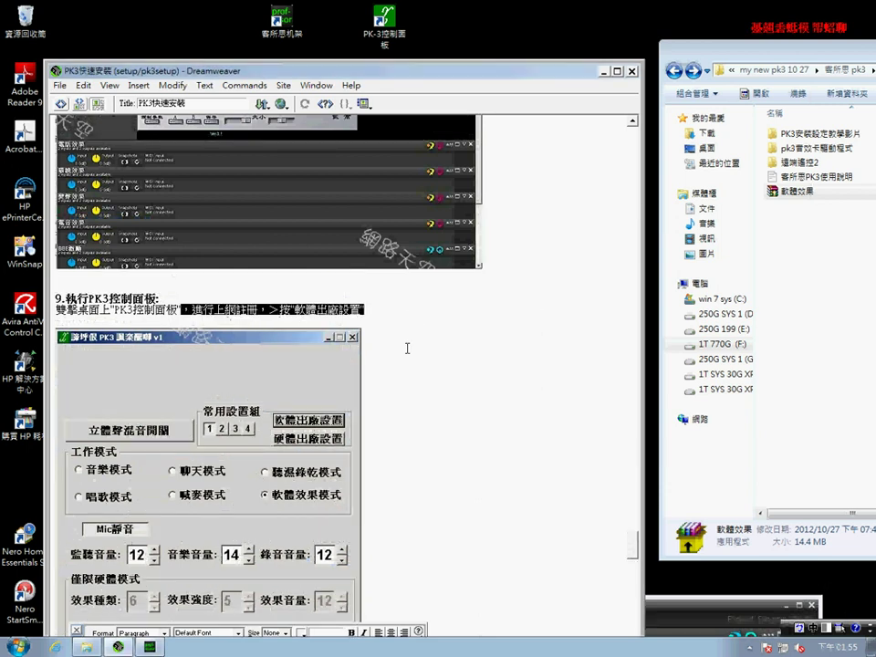
Launch PK-3控制面板 from the desktop, apply 軟體出廠設置, and shift its window sideways over the guide.
double_click(388, 28)
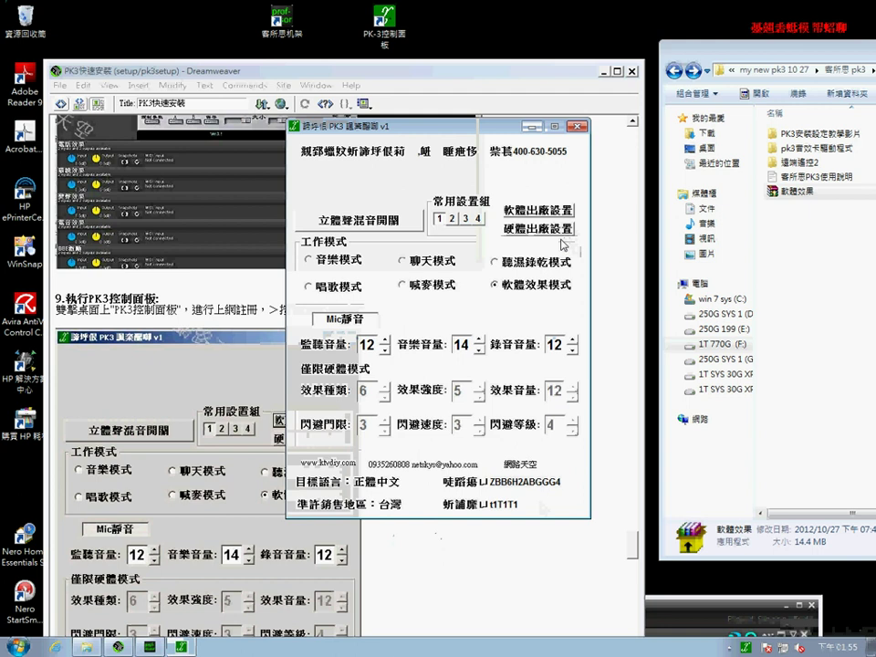
click(542, 215)
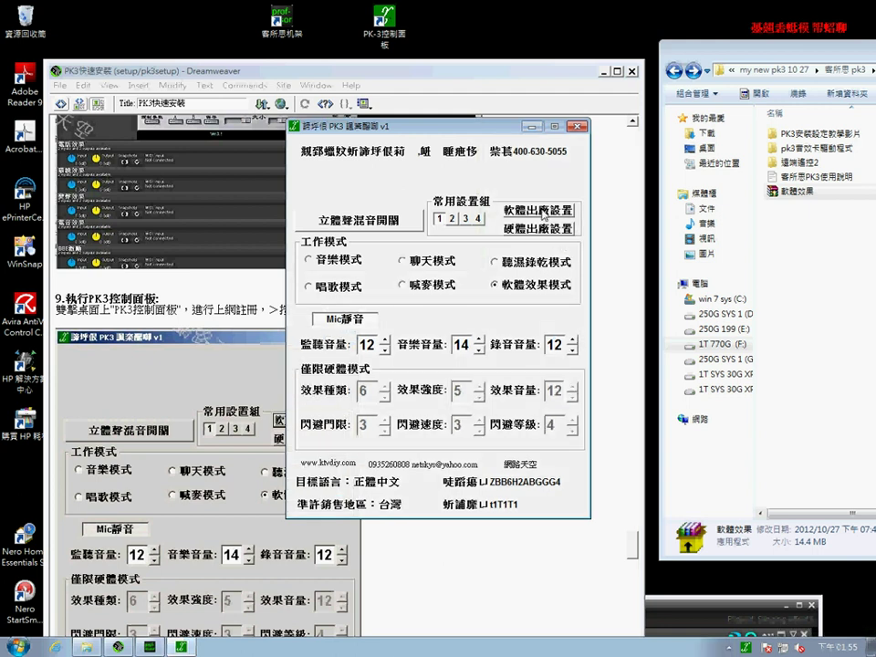
drag(543, 215, 577, 210)
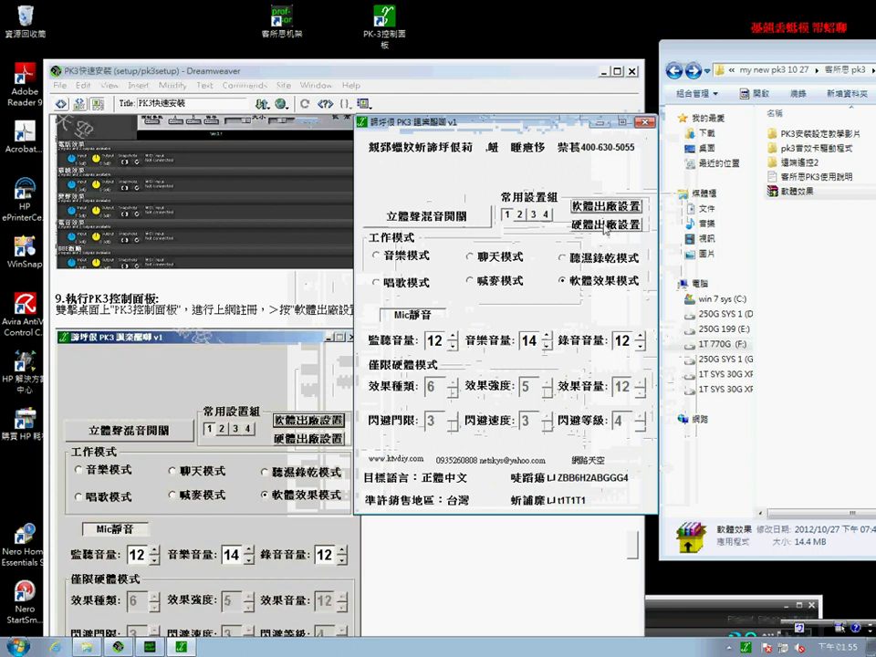
Bring the installation guide to the front and highlight the instructions of section 10 on running the rack effects.
click(394, 406)
scroll(620, 511, down, 8)
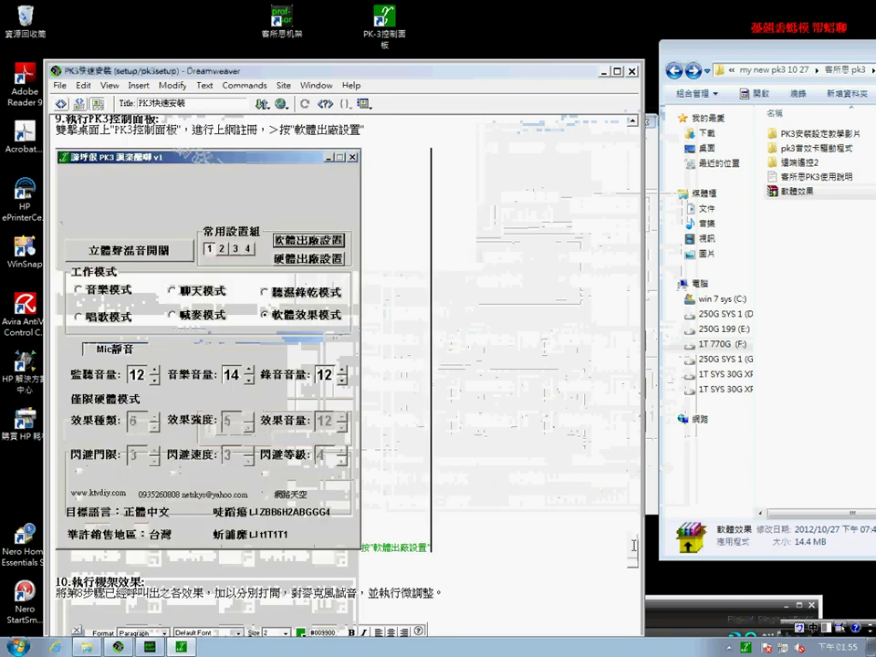
drag(73, 388, 442, 401)
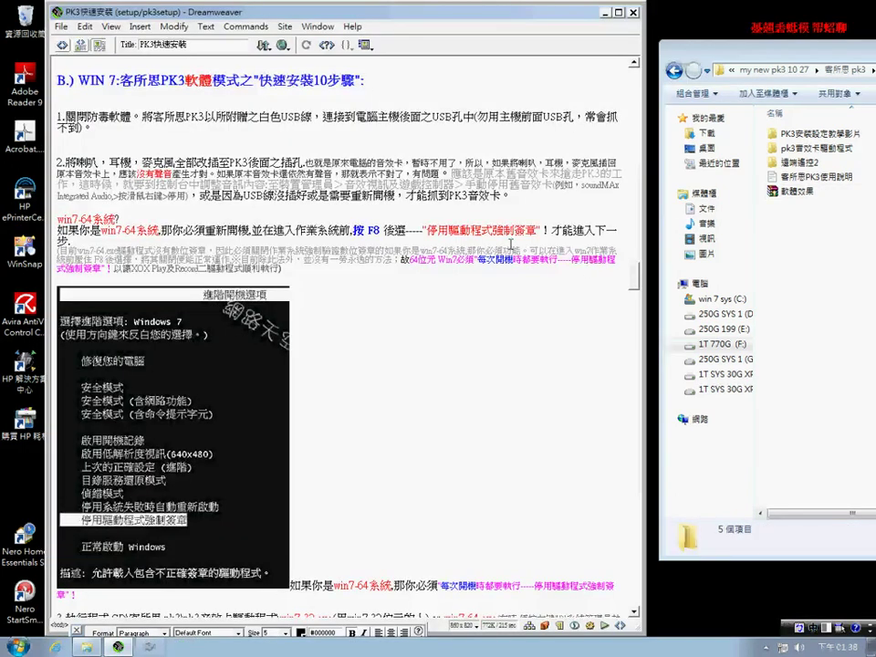
click(767, 648)
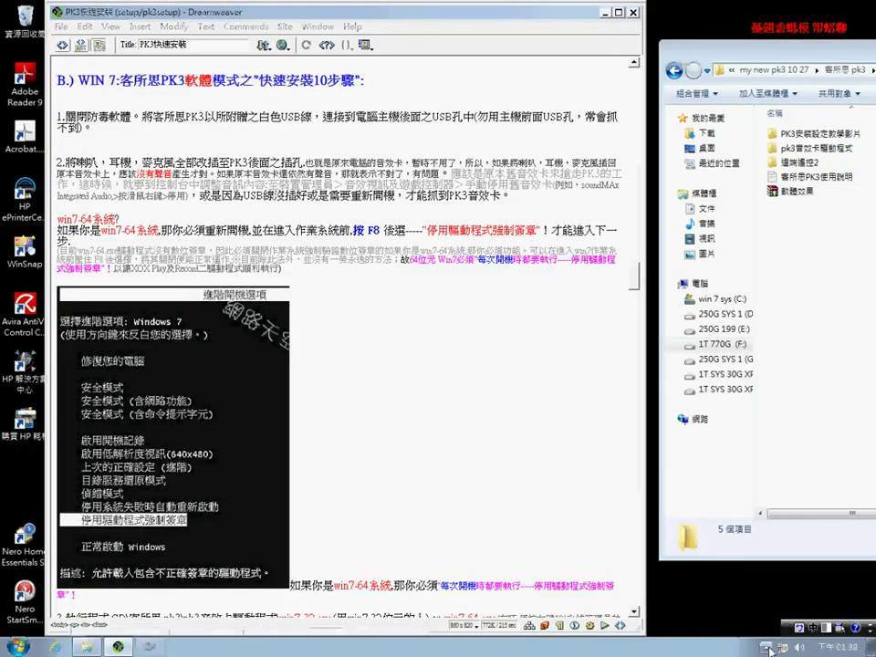
click(558, 627)
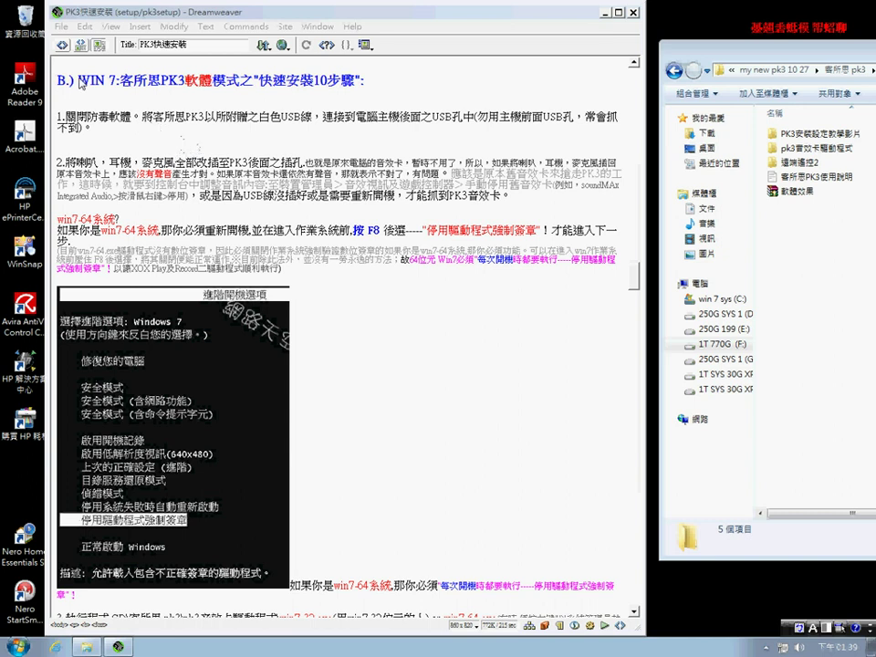
Highlight the guide's WIN 7 quick-install heading and step 1 on disabling antivirus and connecting the PK3 to a rear USB port.
click(80, 84)
drag(79, 82, 390, 103)
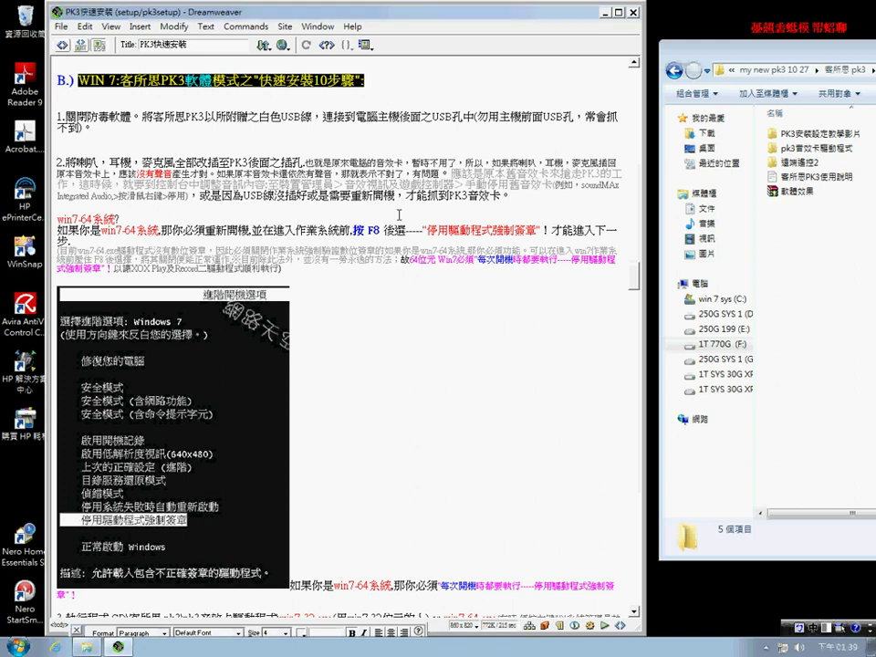
click(399, 216)
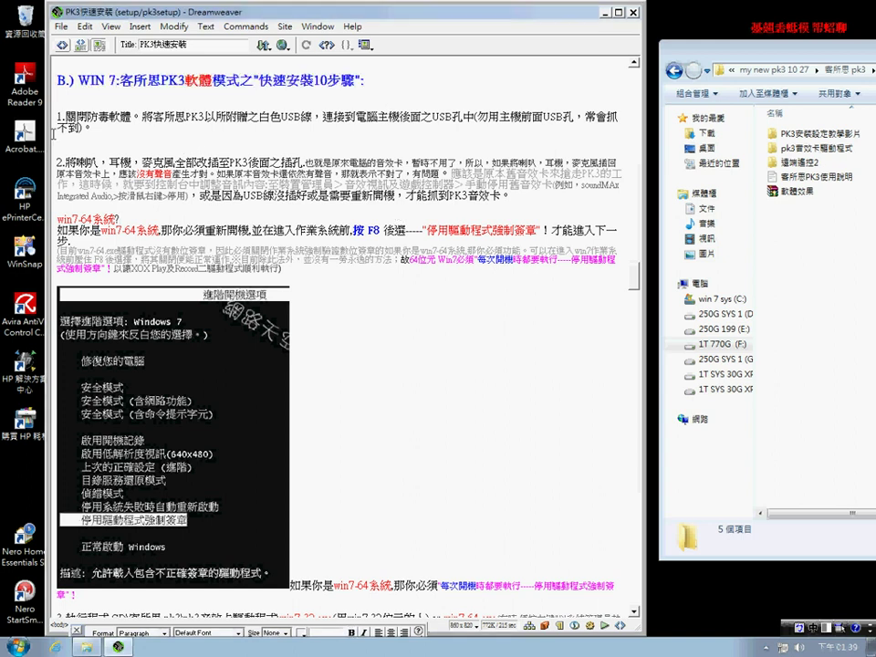
drag(56, 116, 237, 141)
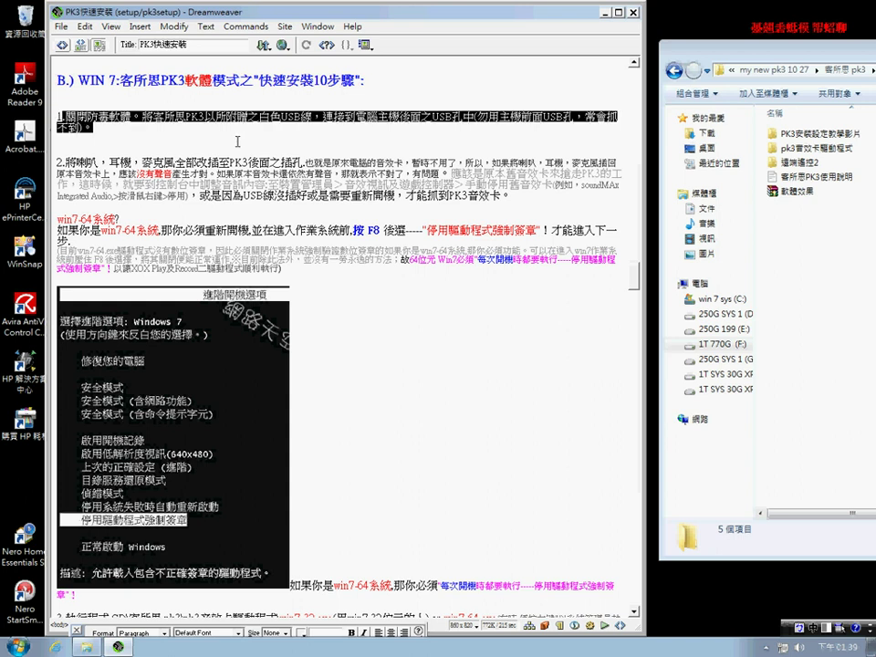
click(769, 650)
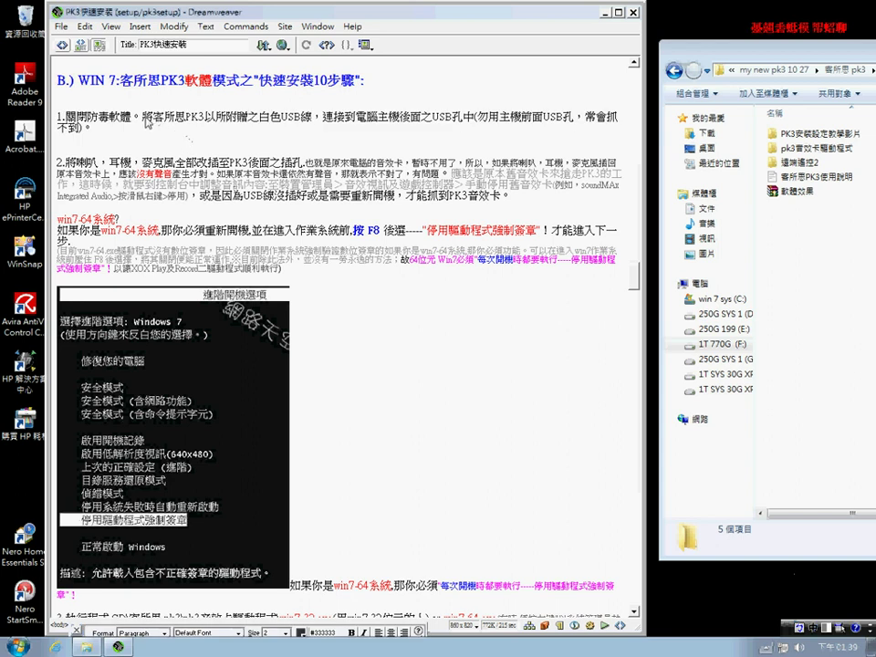
drag(141, 117, 325, 139)
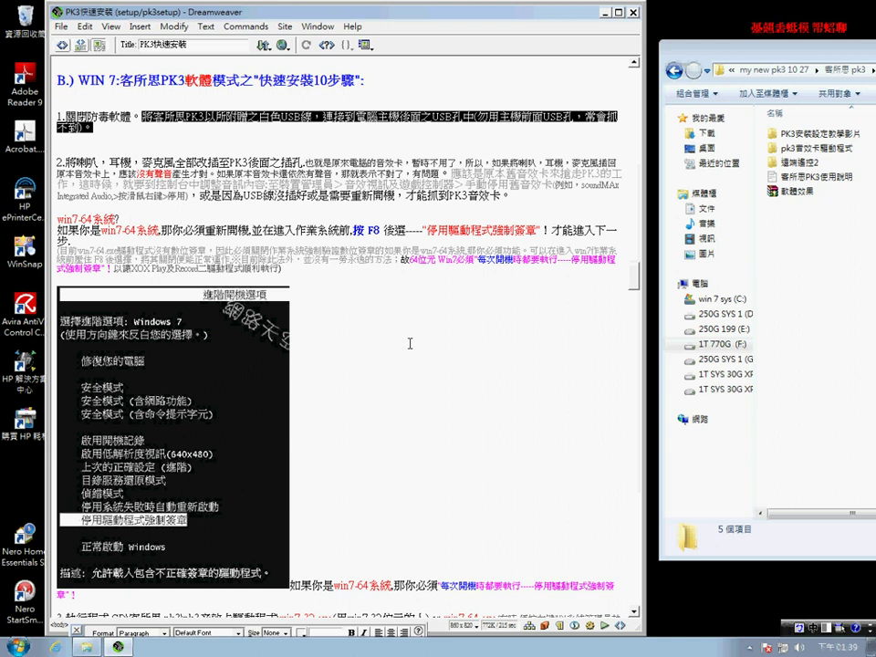
click(204, 127)
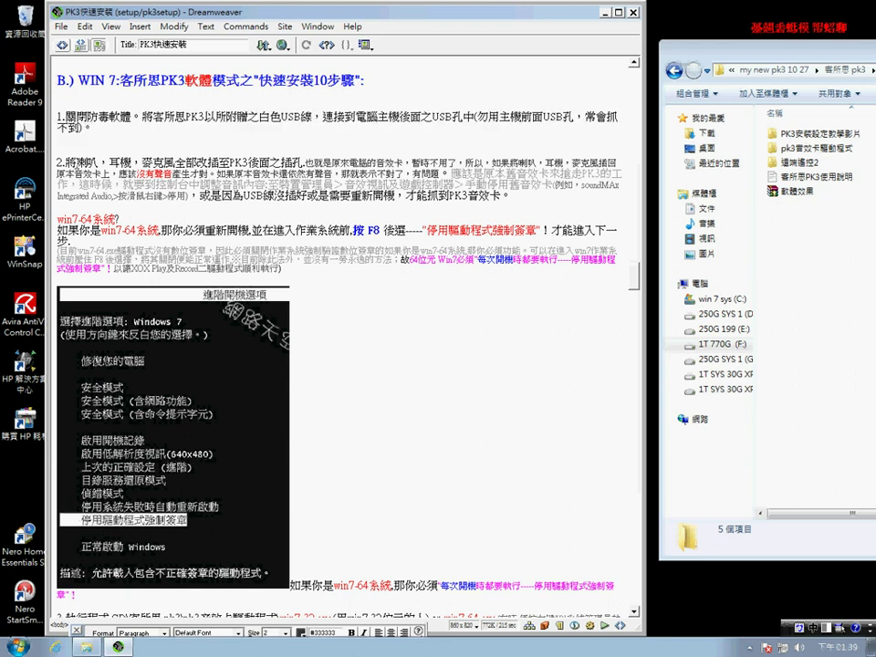
Highlight step 2 of the guide on plugging speakers, headphones and microphone into the PK3, then clear the selection.
drag(66, 161, 493, 195)
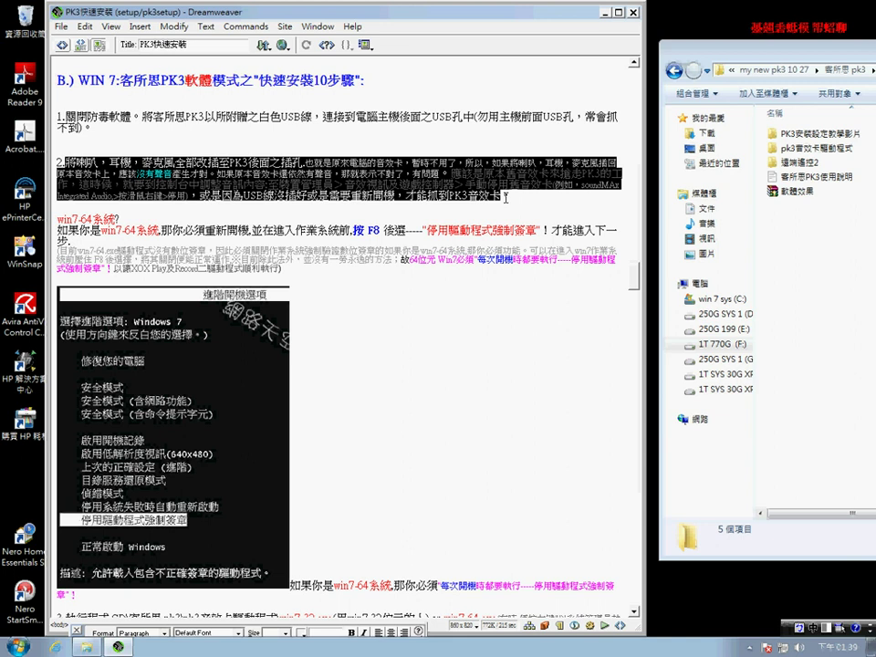
click(504, 299)
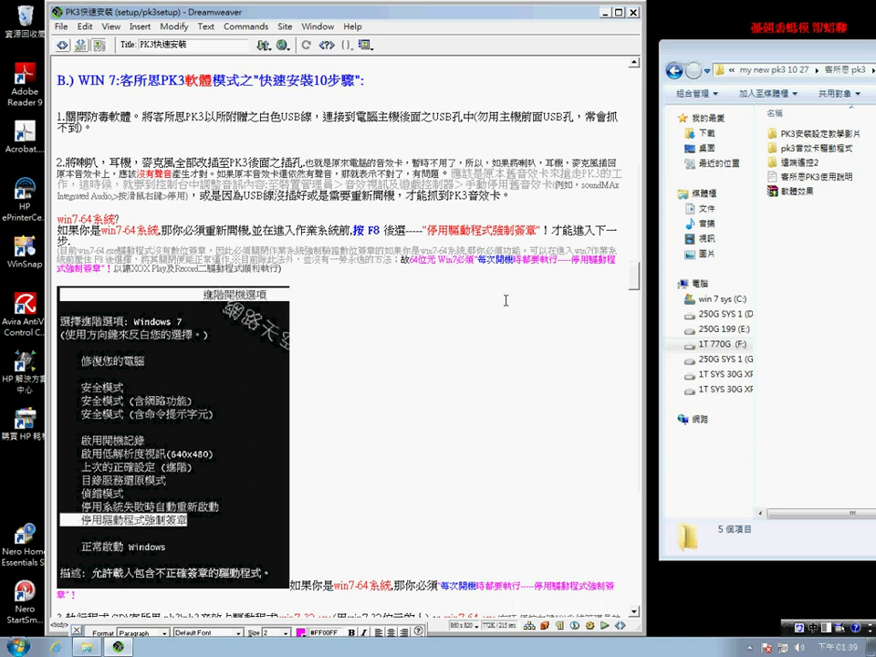
click(410, 236)
Open 裝置管理員 through 硬體和音效 in the Windows 控制台 and collapse the 其他裝置 group.
click(19, 646)
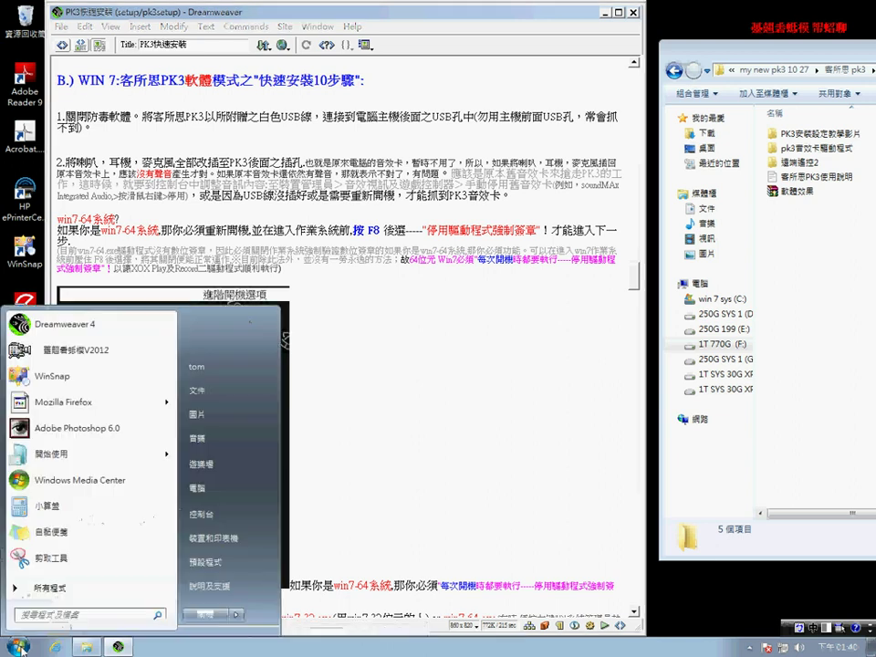
click(242, 520)
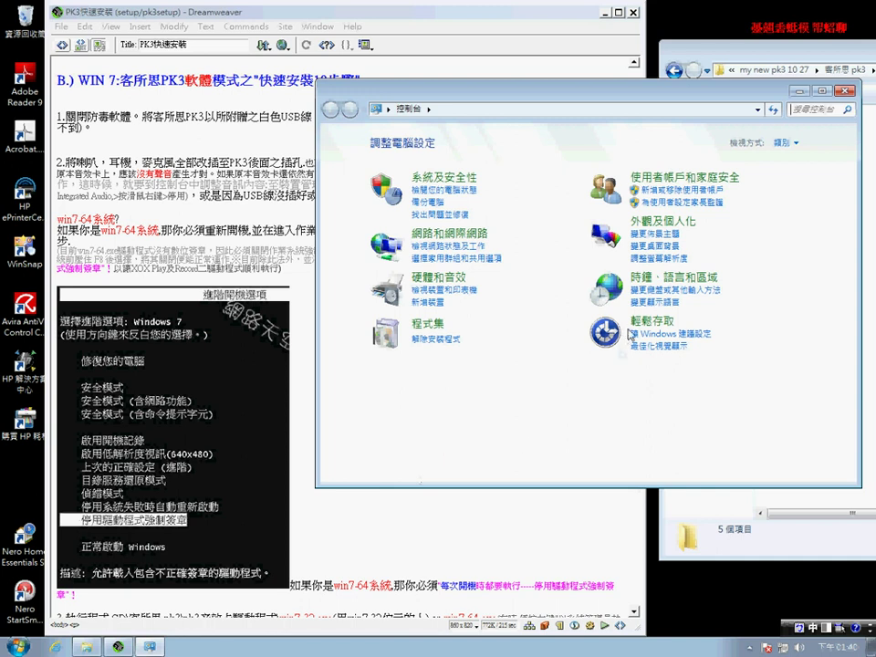
click(439, 277)
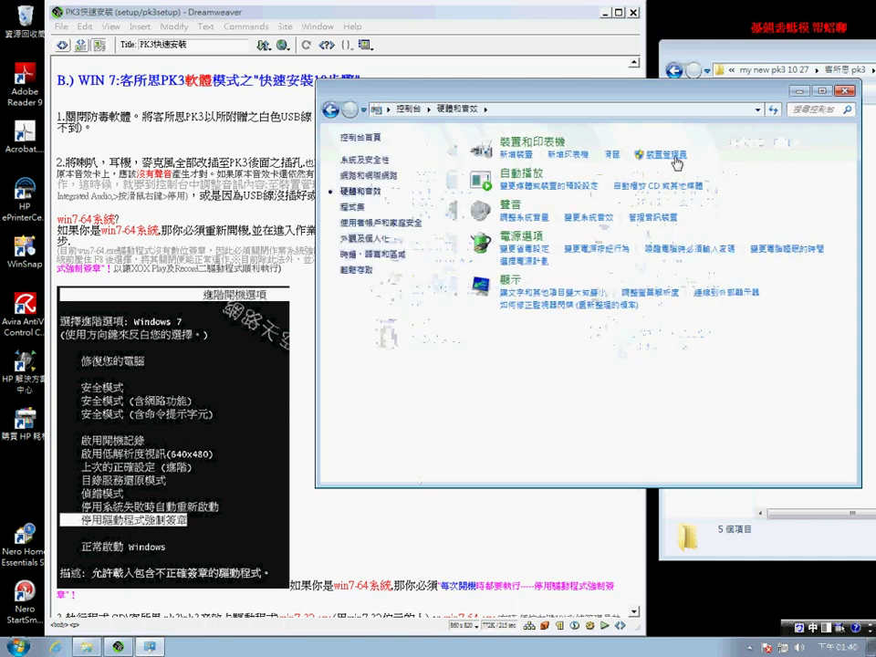
click(666, 155)
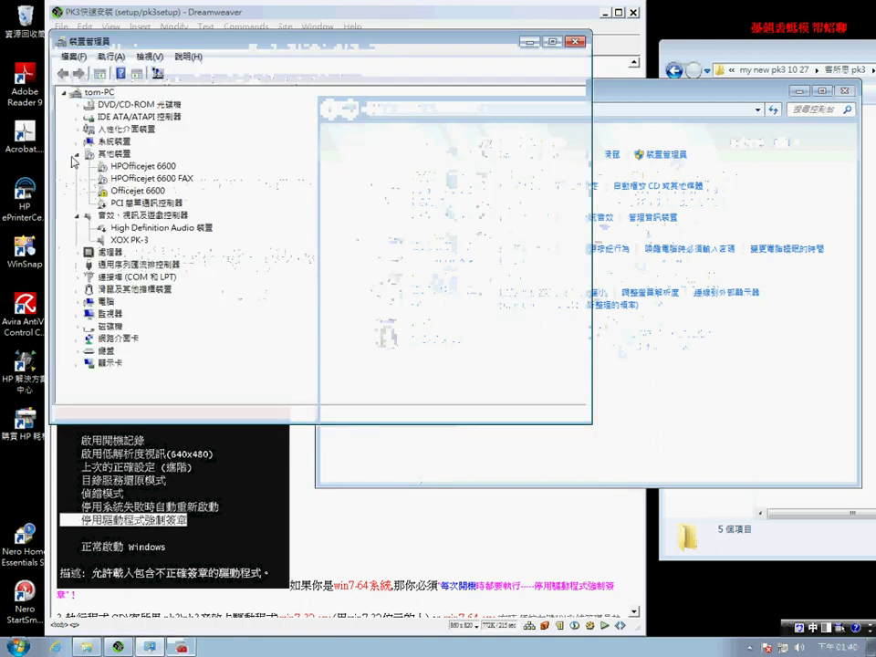
click(75, 154)
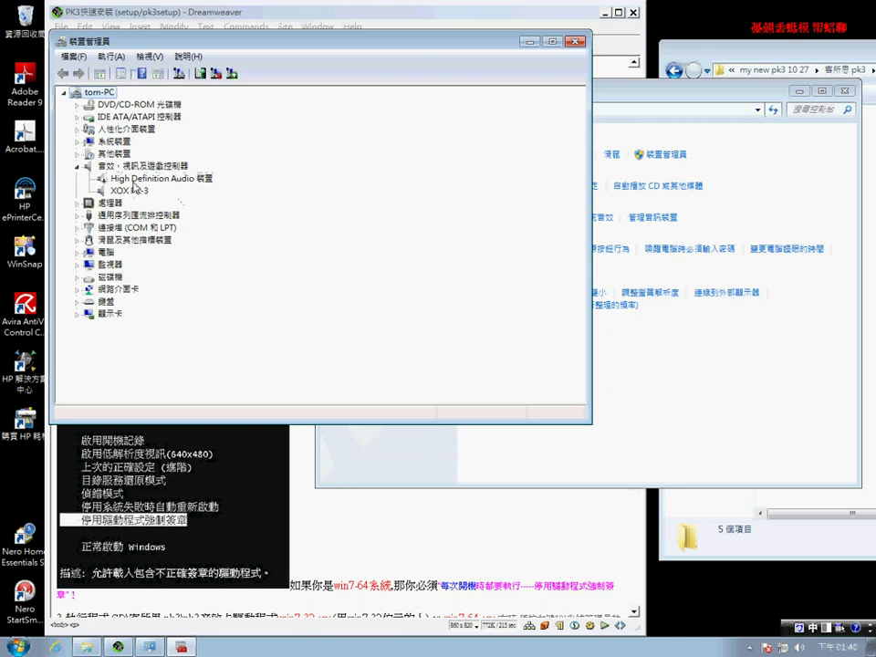
Check the available actions for High Definition Audio 裝置 and XOX PK-3, and close 裝置管理員 and 控制台.
right_click(169, 179)
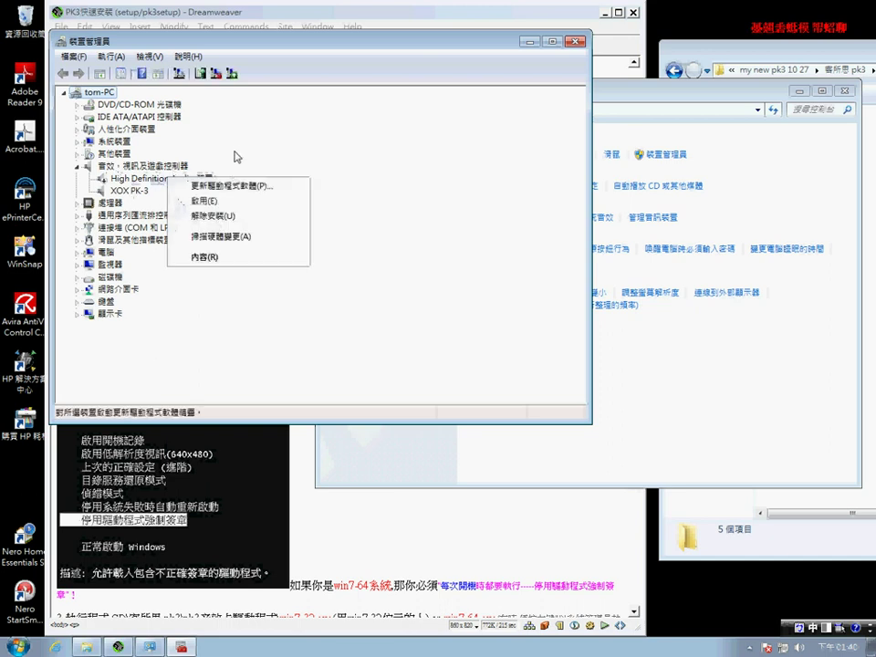
click(235, 157)
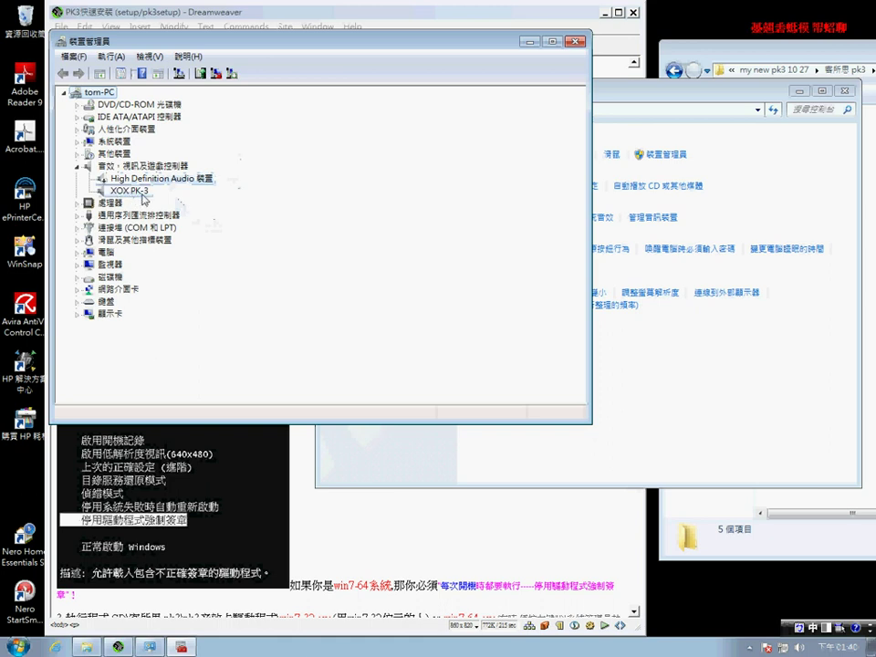
click(144, 194)
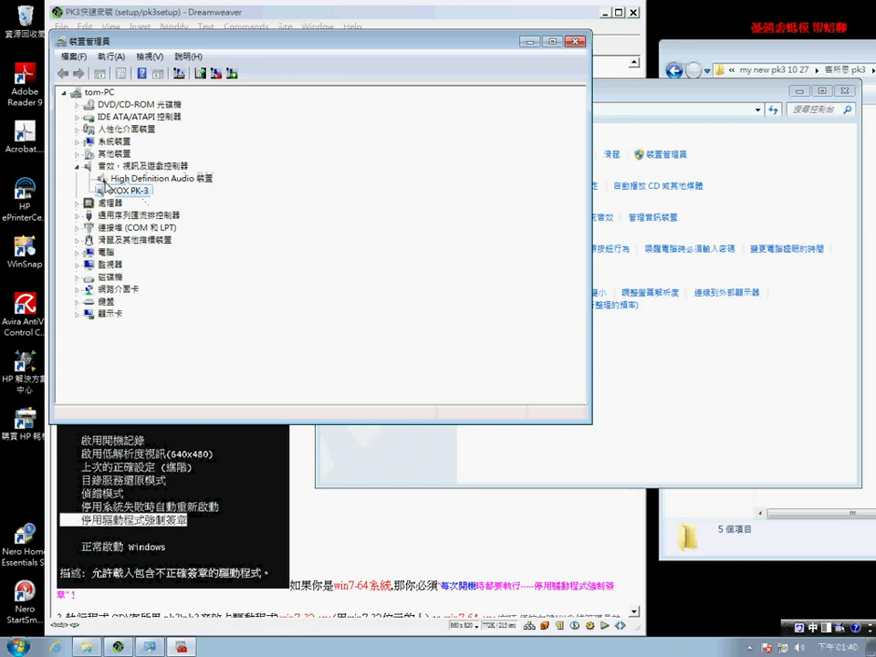
right_click(110, 189)
click(95, 206)
click(164, 179)
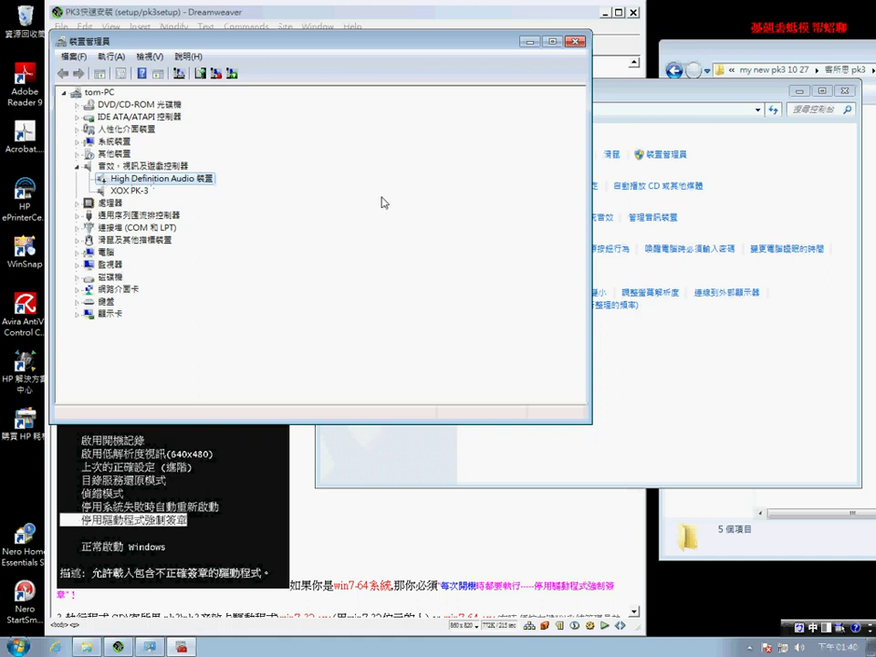
click(575, 42)
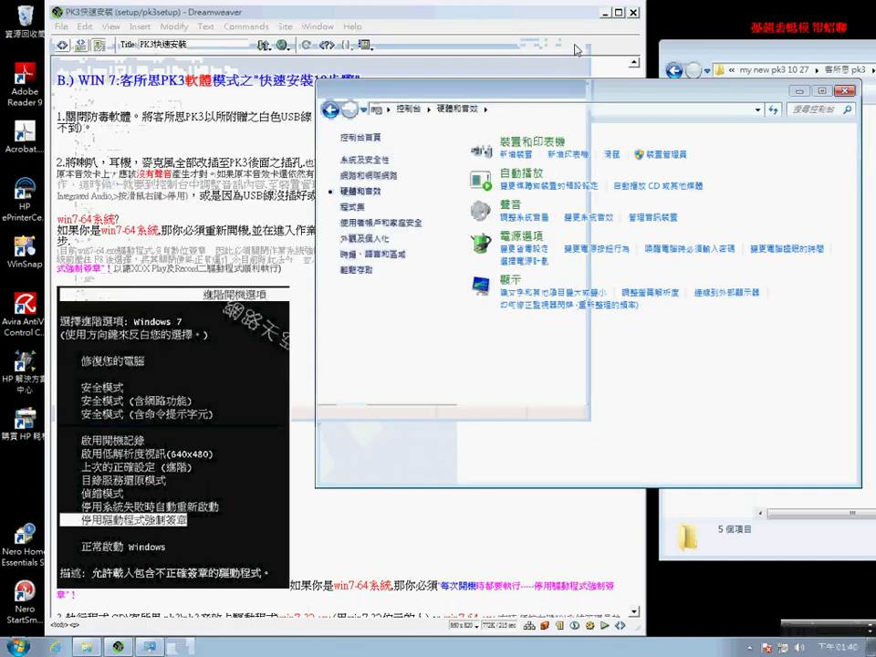
click(843, 92)
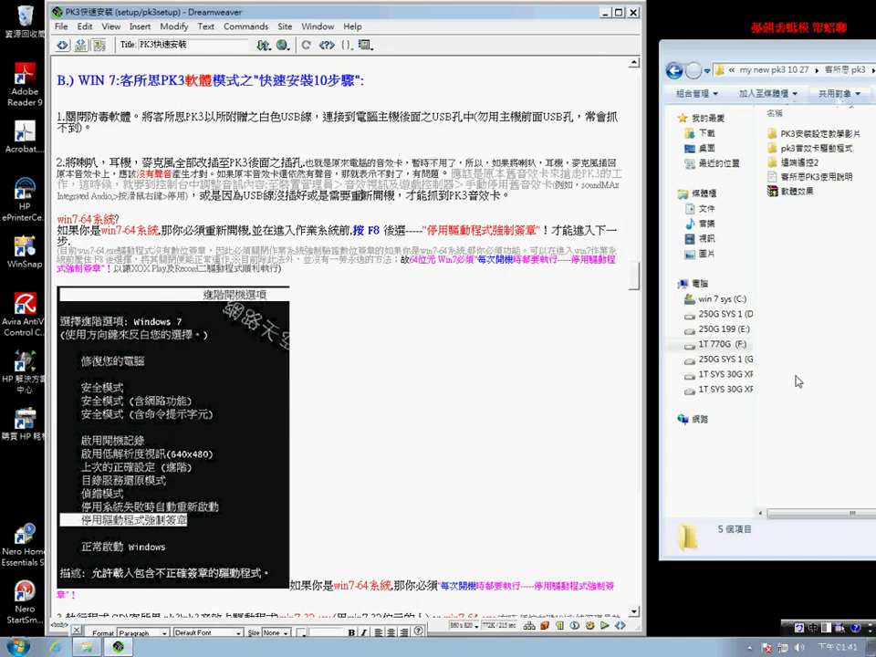
Open the Windows 聲音 settings, check the default playback and recording devices, and close the dialog.
right_click(800, 648)
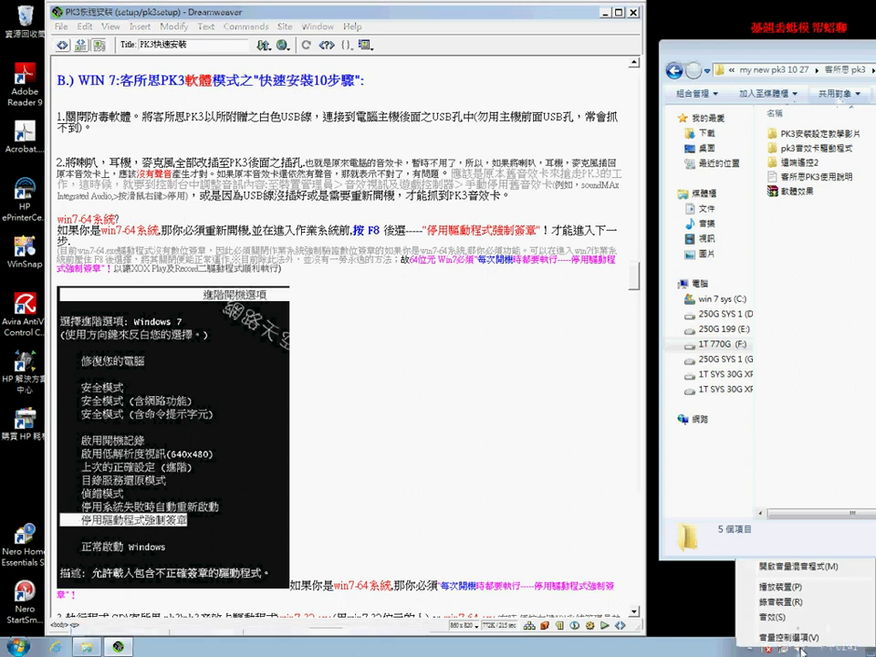
click(781, 587)
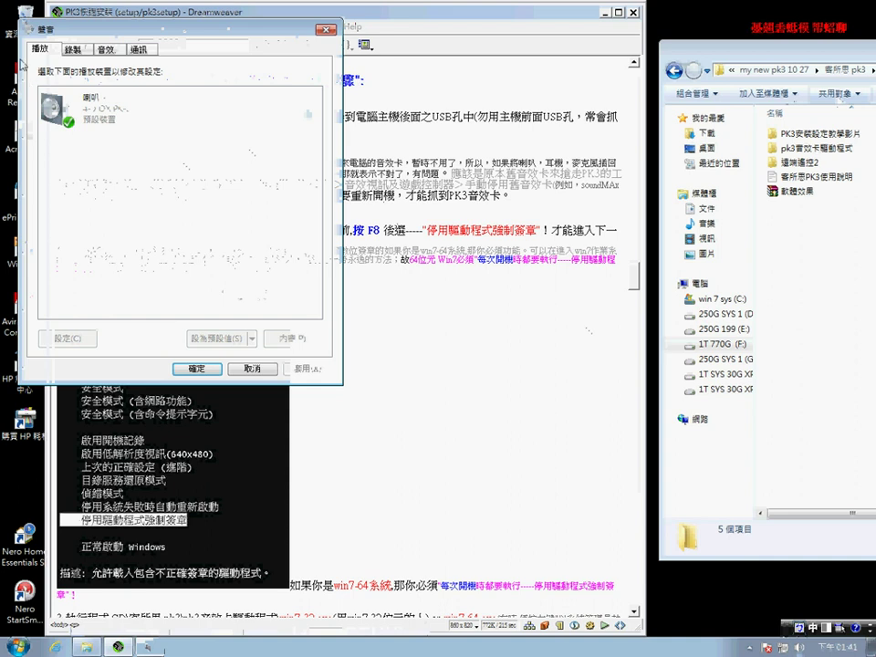
click(133, 116)
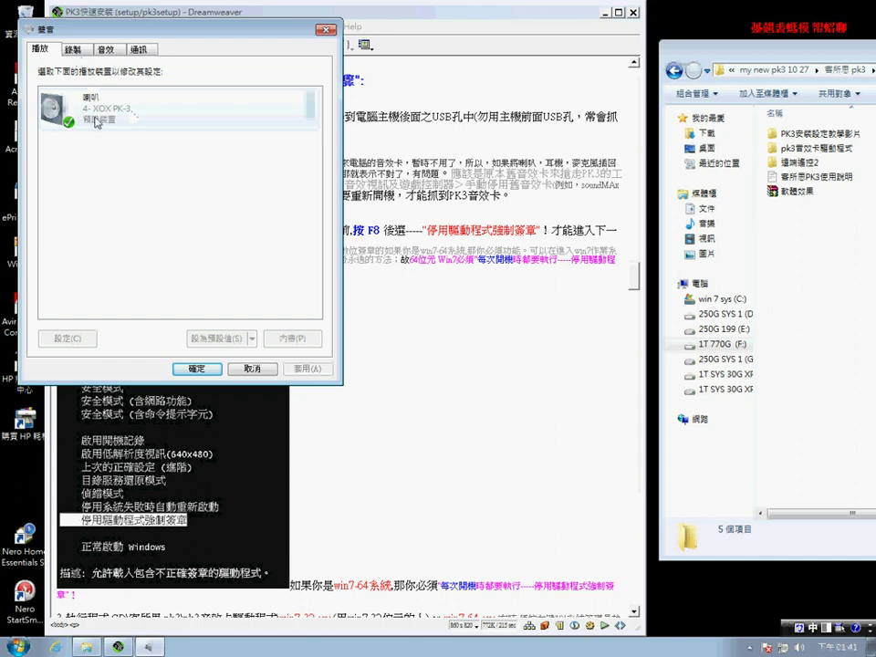
click(83, 51)
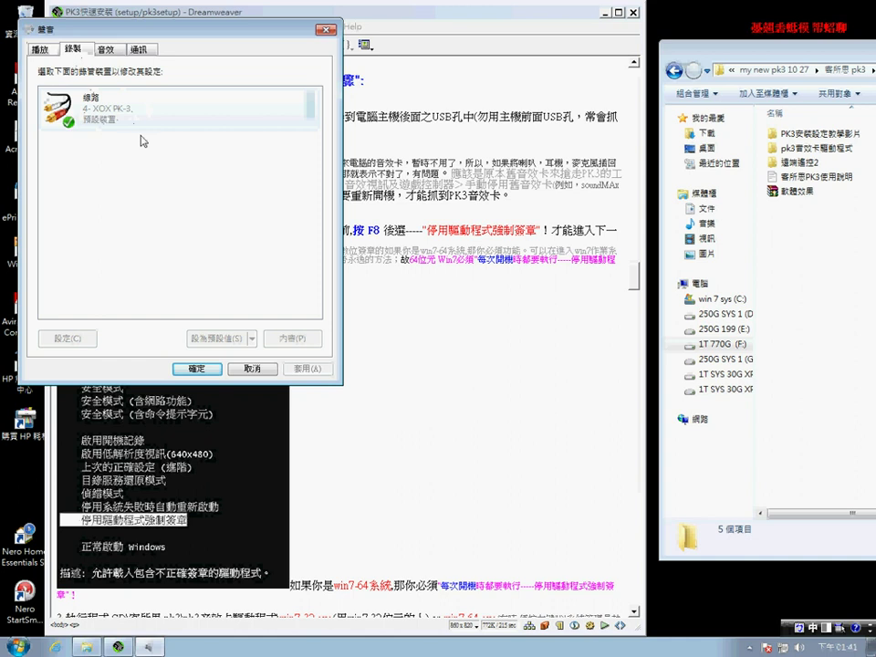
click(38, 46)
click(62, 48)
click(46, 49)
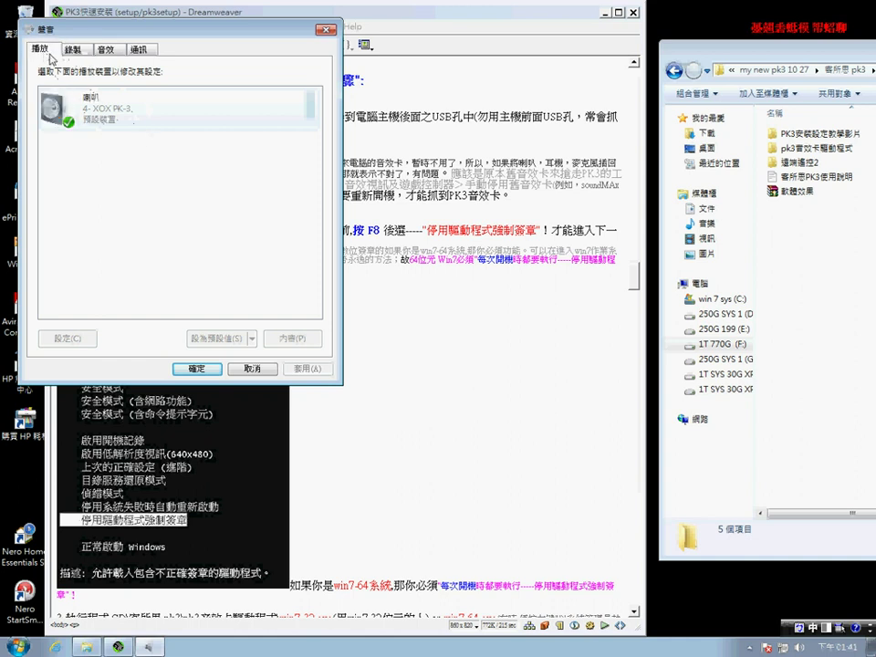
click(197, 368)
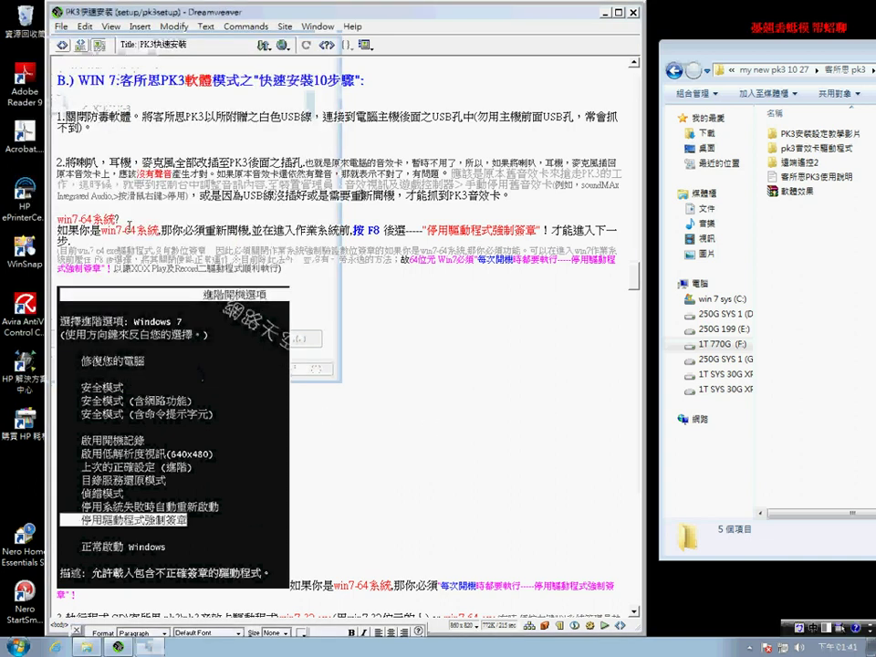
Highlight the "win7-64系統?" heading in the guide and clear the selection.
click(124, 220)
drag(123, 220, 53, 217)
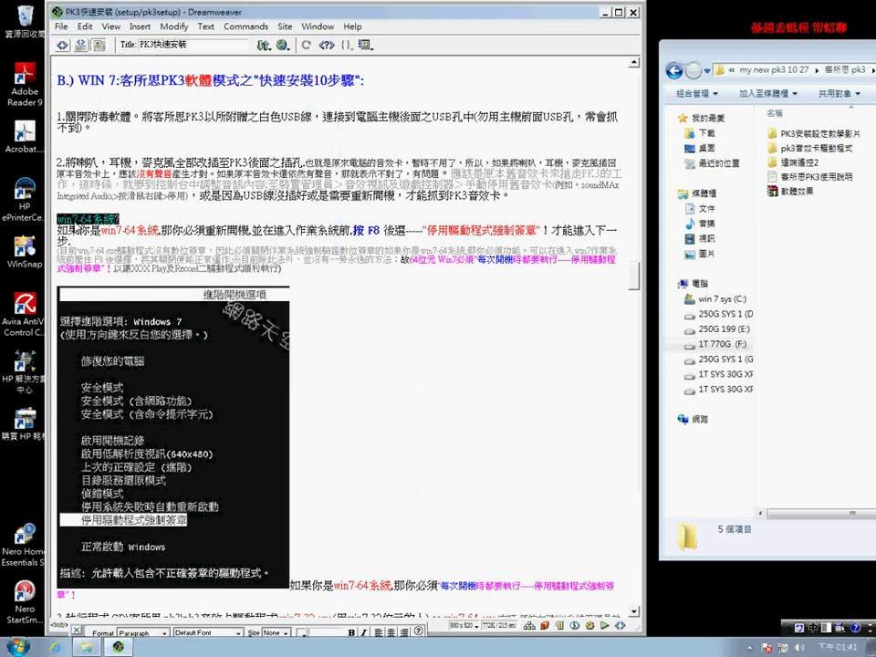
click(372, 438)
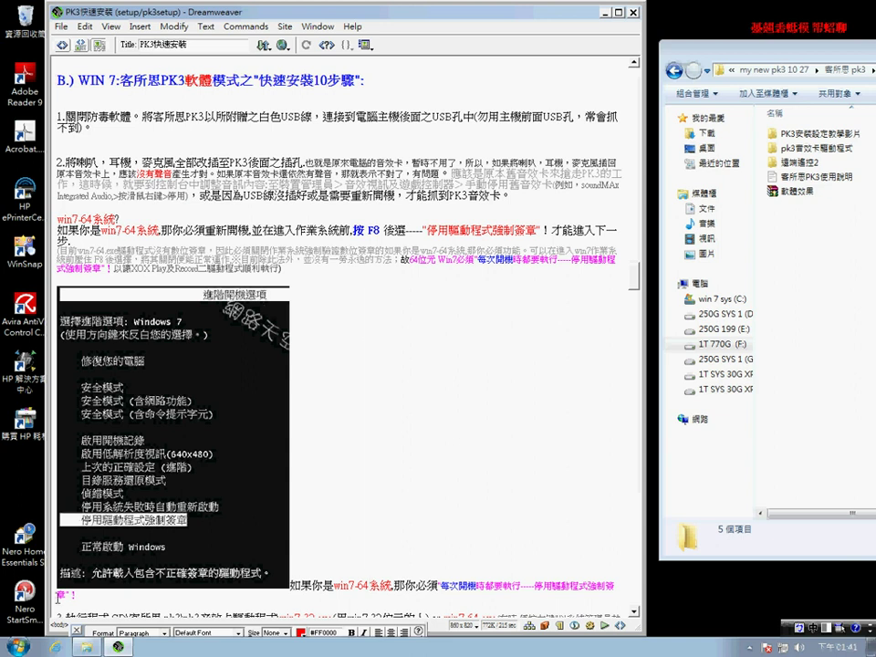
Open the 系統 page through 系統及安全性 in 控制台, check the system type, and move the window clear of the guide.
click(18, 646)
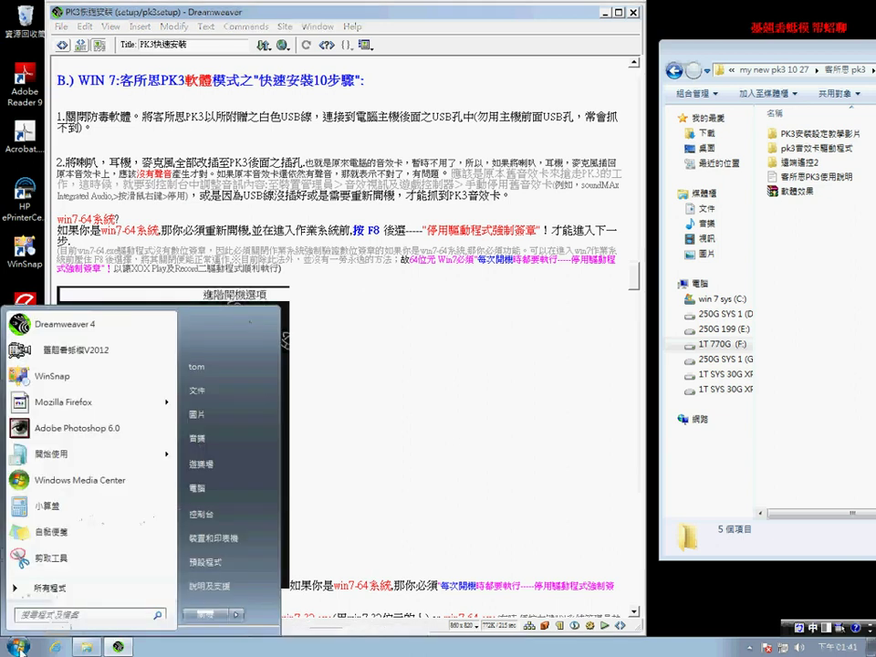
click(217, 517)
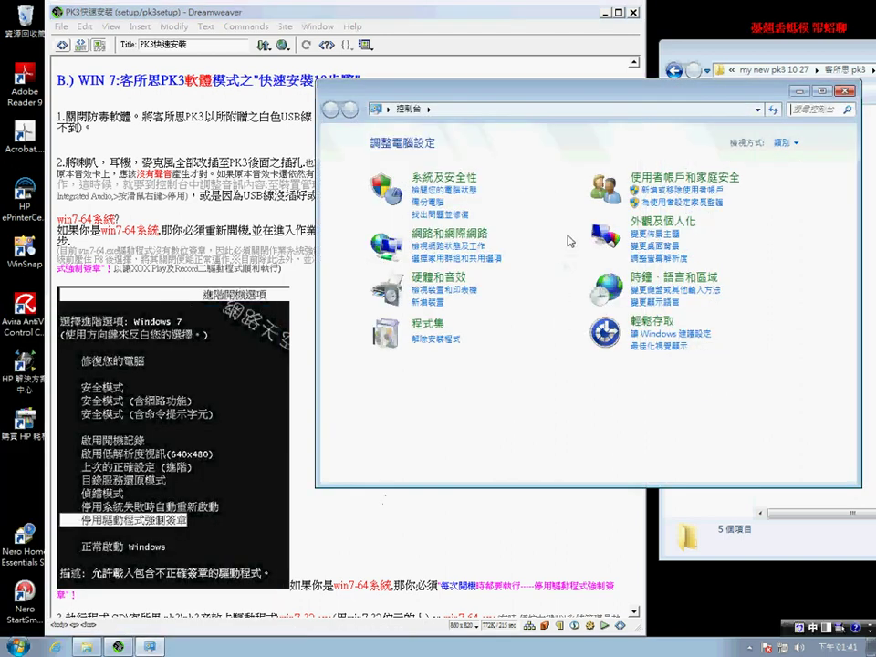
click(448, 283)
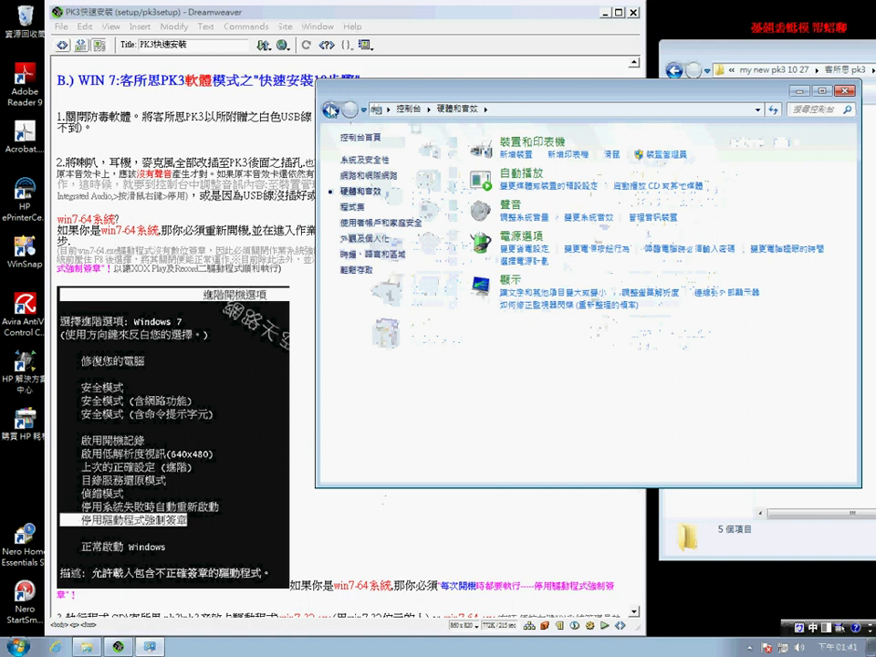
click(330, 110)
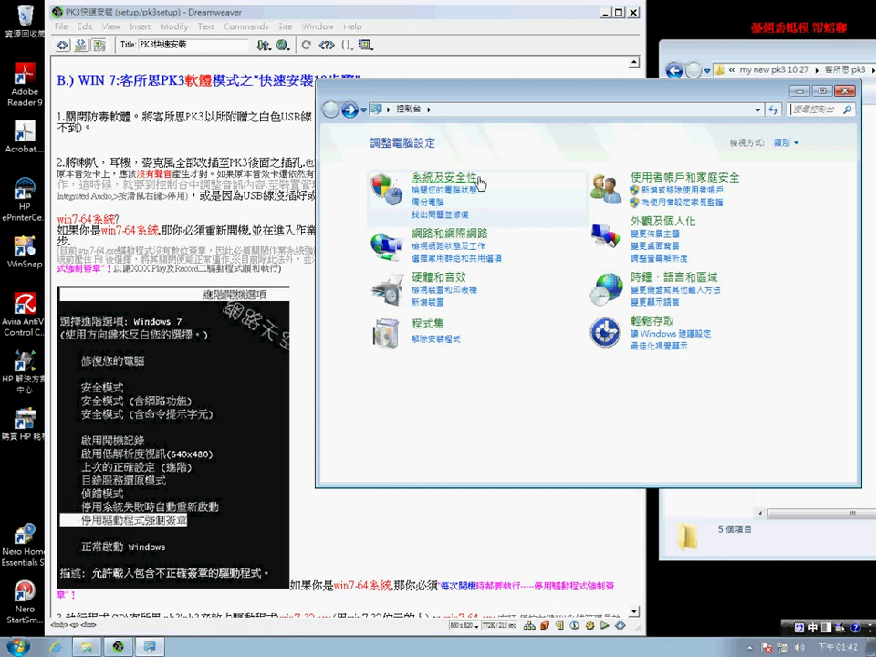
click(444, 177)
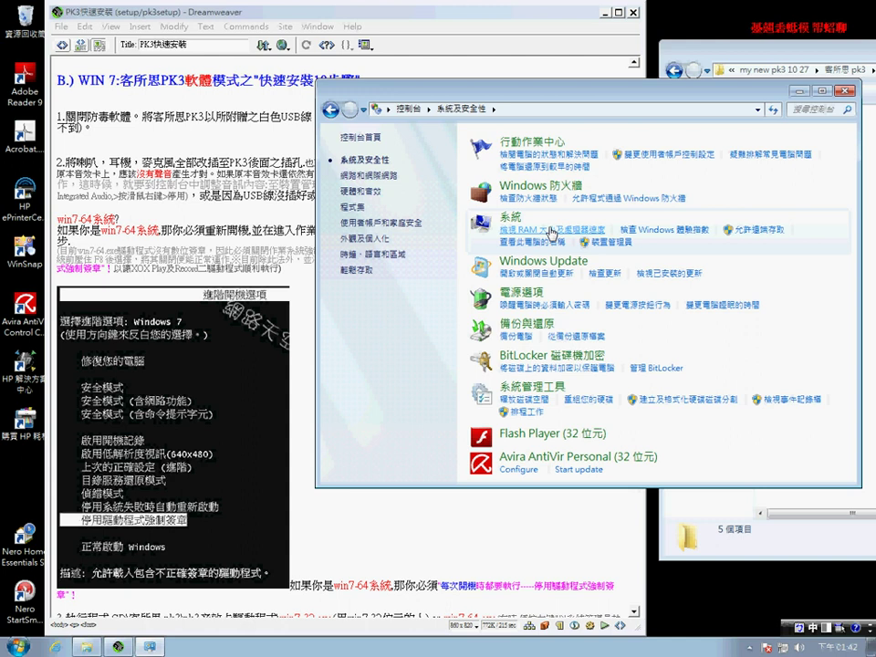
click(550, 230)
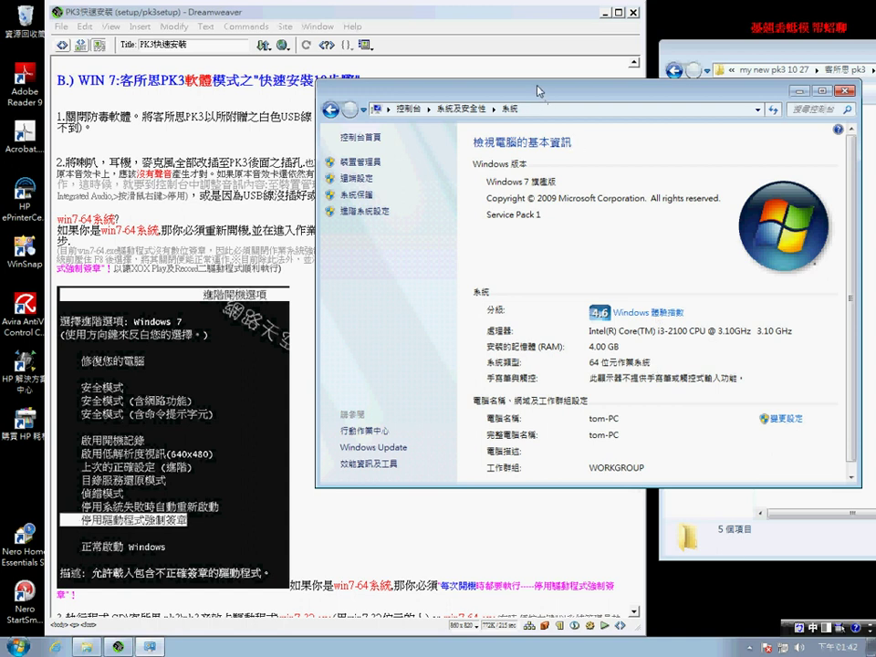
drag(407, 83, 529, 296)
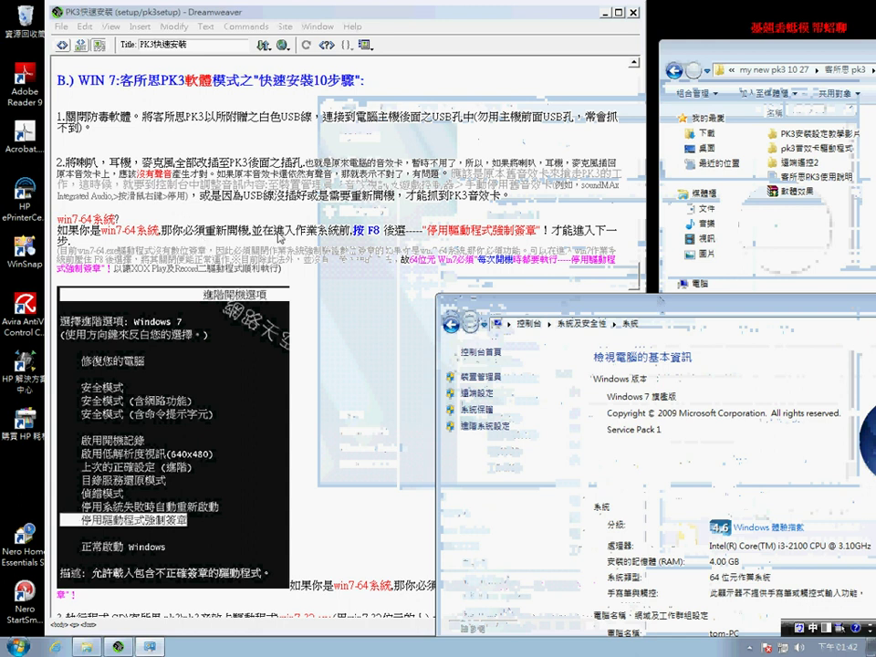
Highlight the guide's F8 "停用驅動程式強制簽章" instruction, close the 系統 window, and highlight the step 3 driver instructions.
click(278, 236)
drag(283, 230, 401, 262)
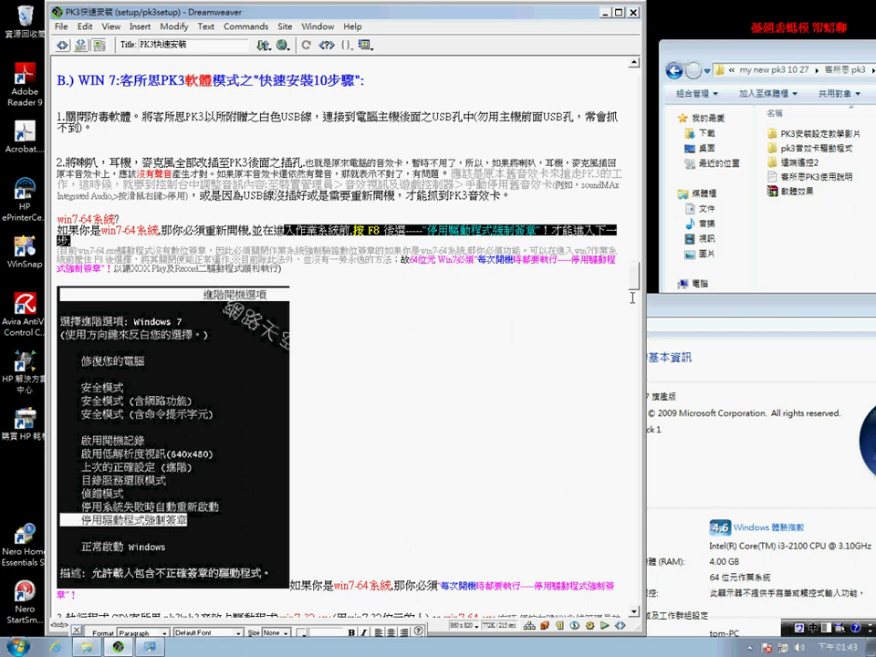
drag(633, 279, 633, 308)
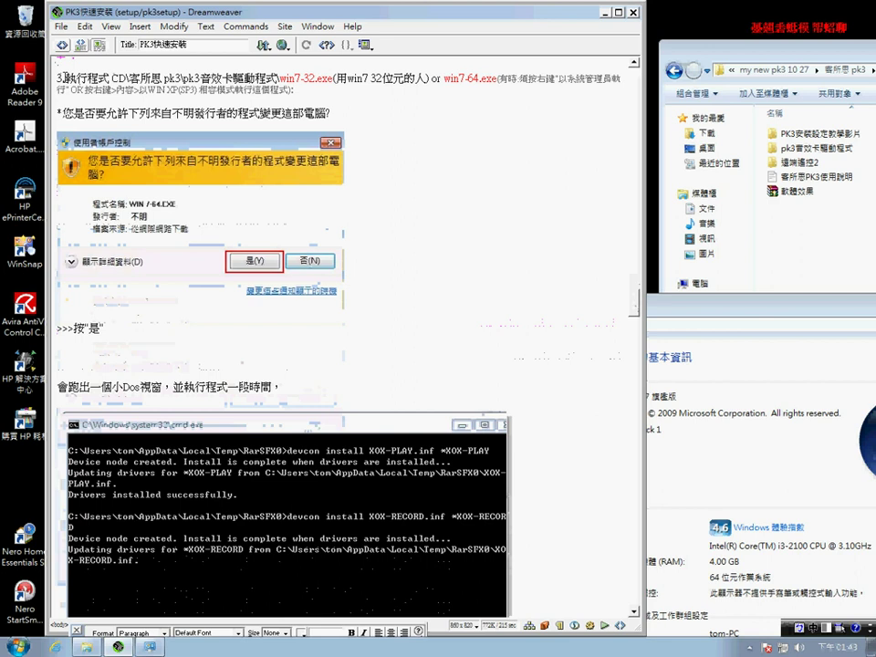
double_click(684, 304)
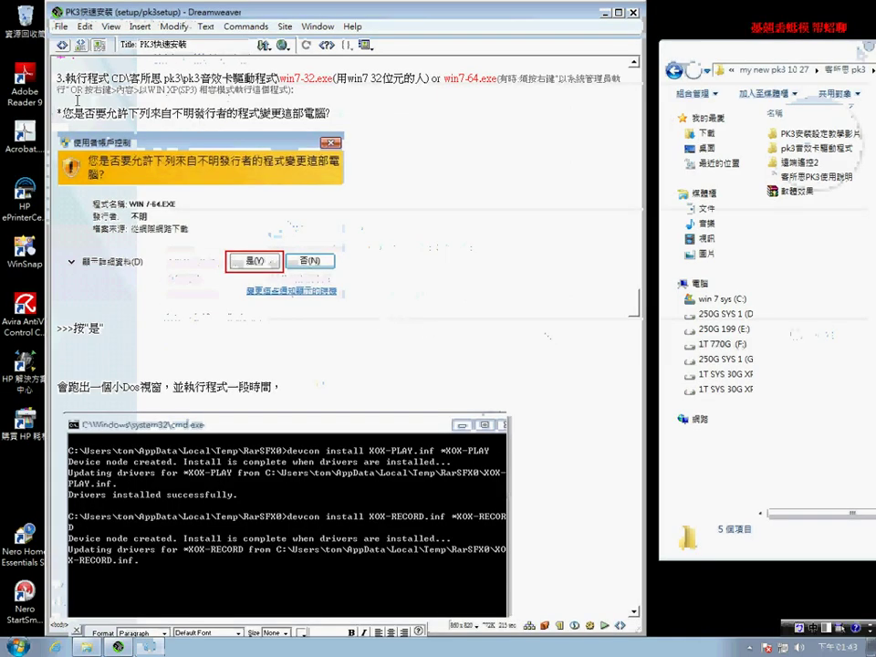
drag(57, 78, 363, 88)
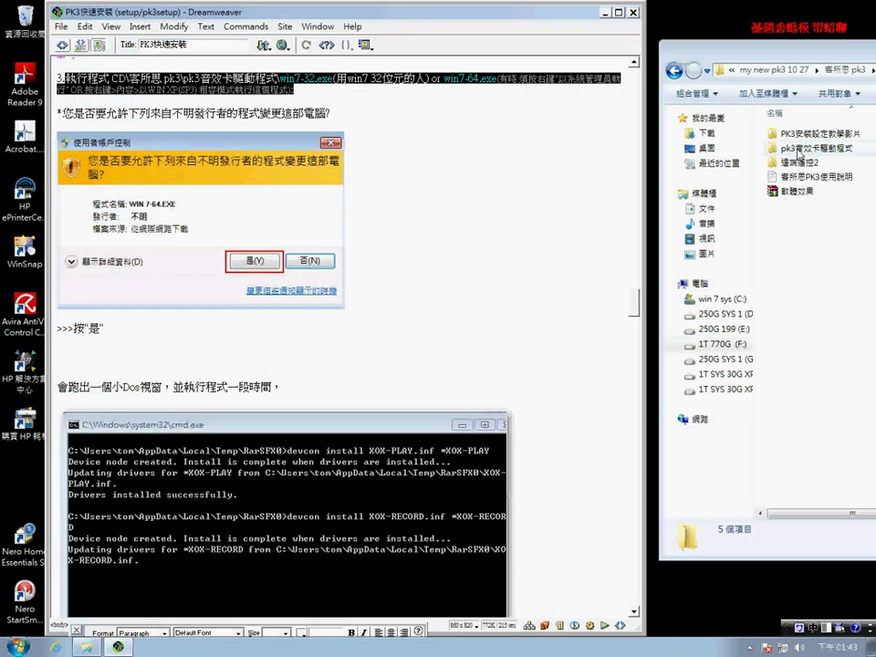
Run win7-64 from the pk3音效卡驅動程式 folder and choose to install both unverified XOX-PLAY and XOX-RECORD drivers anyway.
double_click(798, 150)
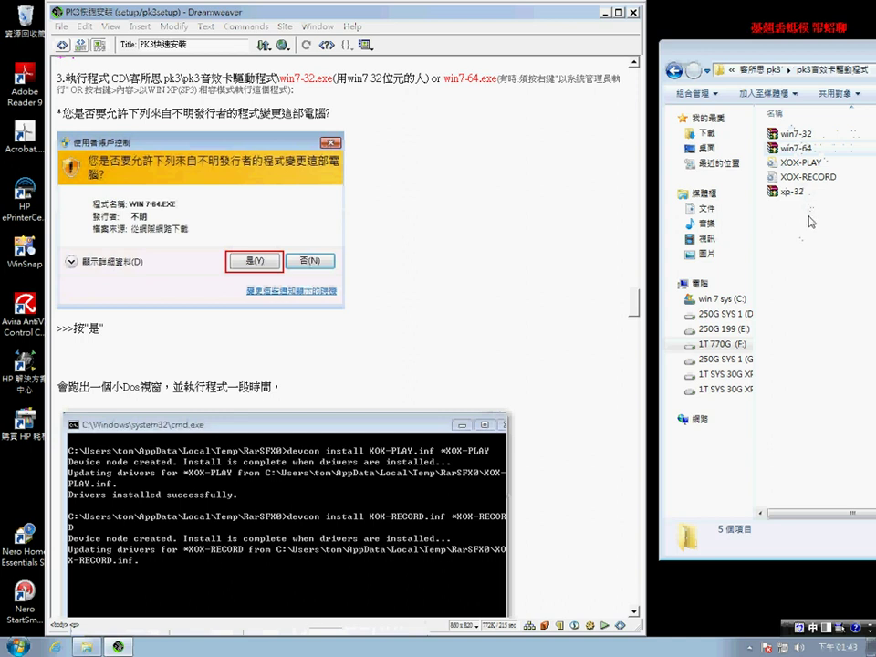
double_click(790, 149)
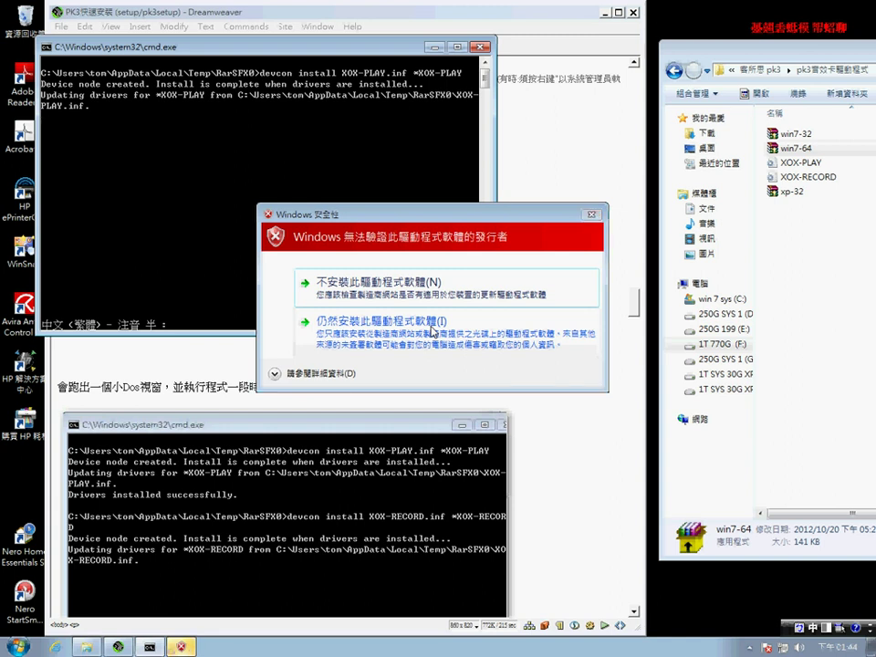
click(434, 328)
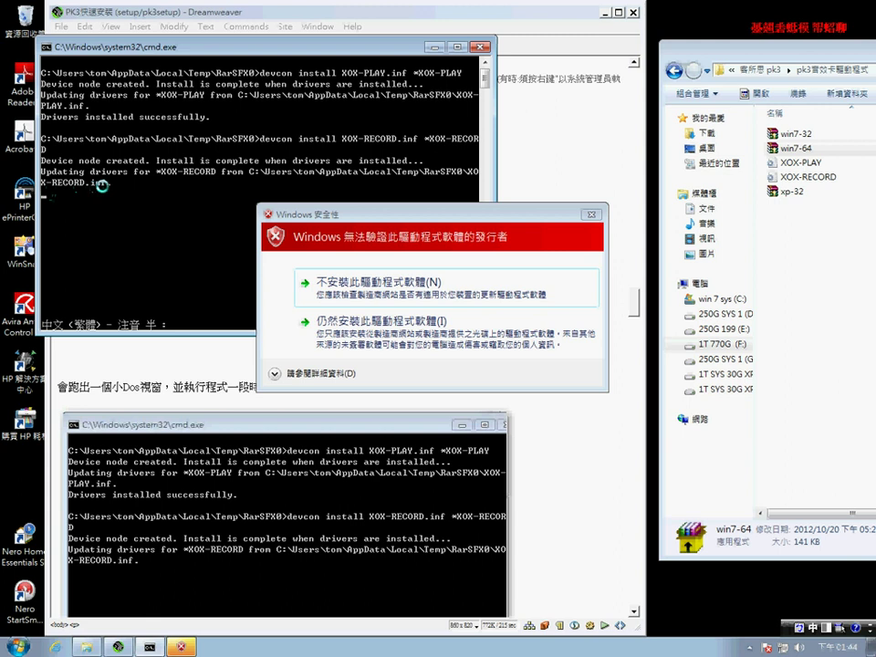
click(334, 328)
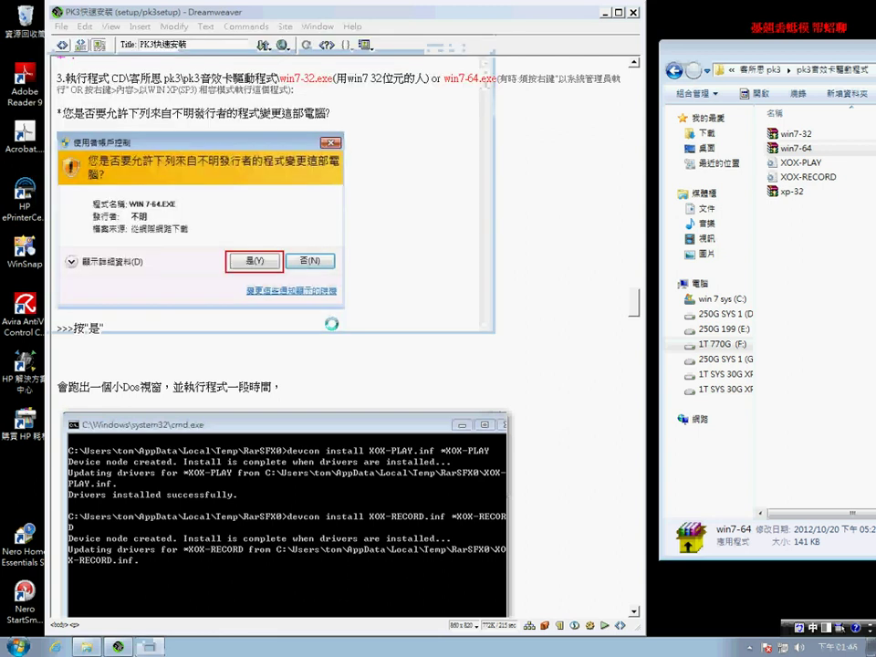
Highlight the step 4 heading in the guide and open 裝置管理員 through 硬體和音效 in 控制台.
drag(633, 306, 634, 345)
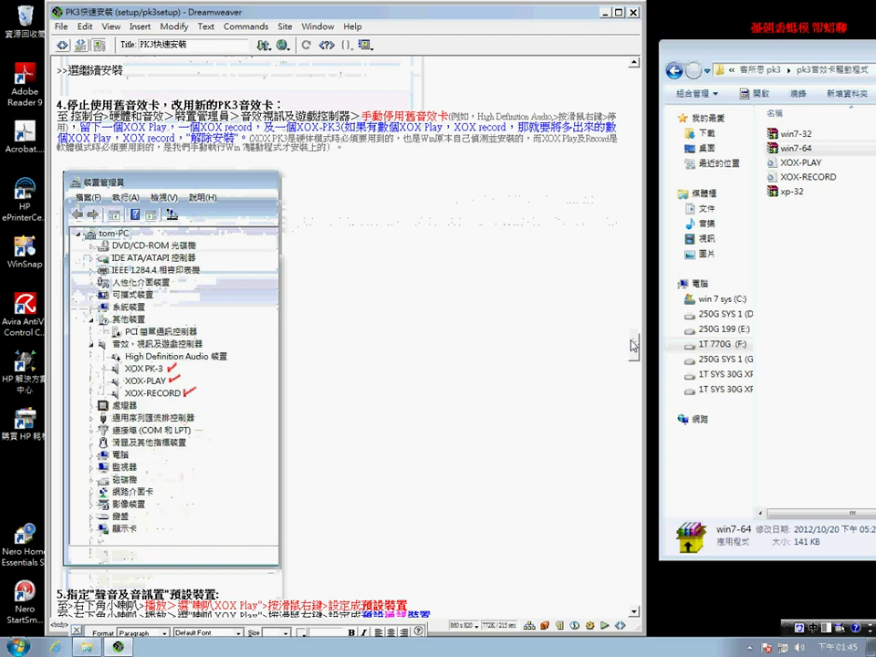
drag(58, 104, 288, 105)
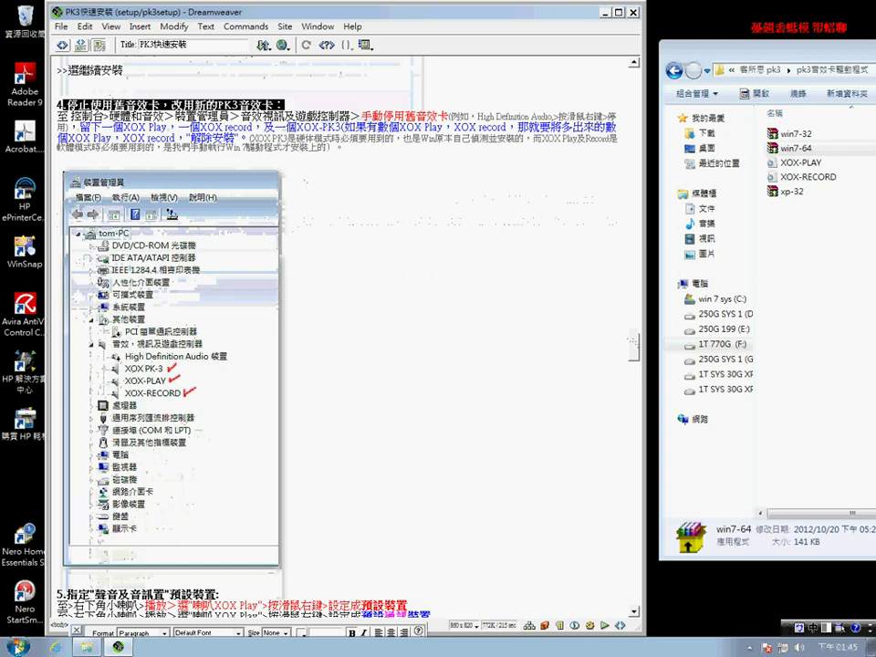
click(19, 646)
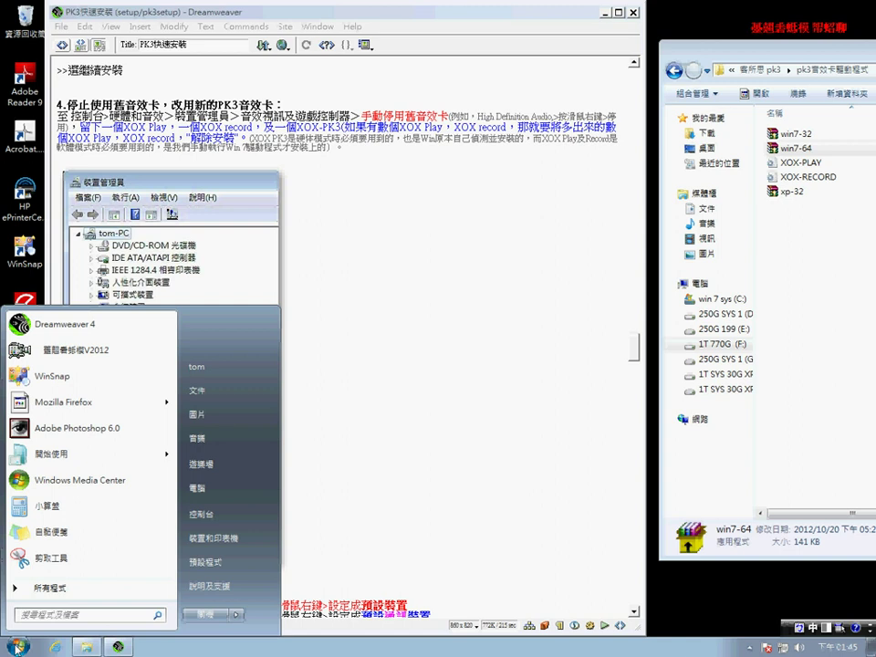
click(236, 522)
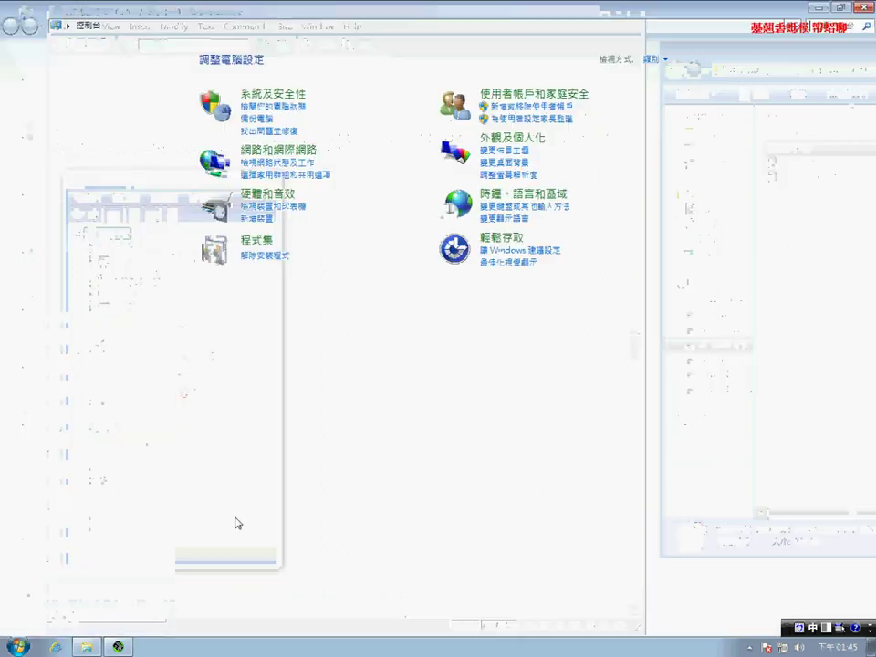
click(841, 8)
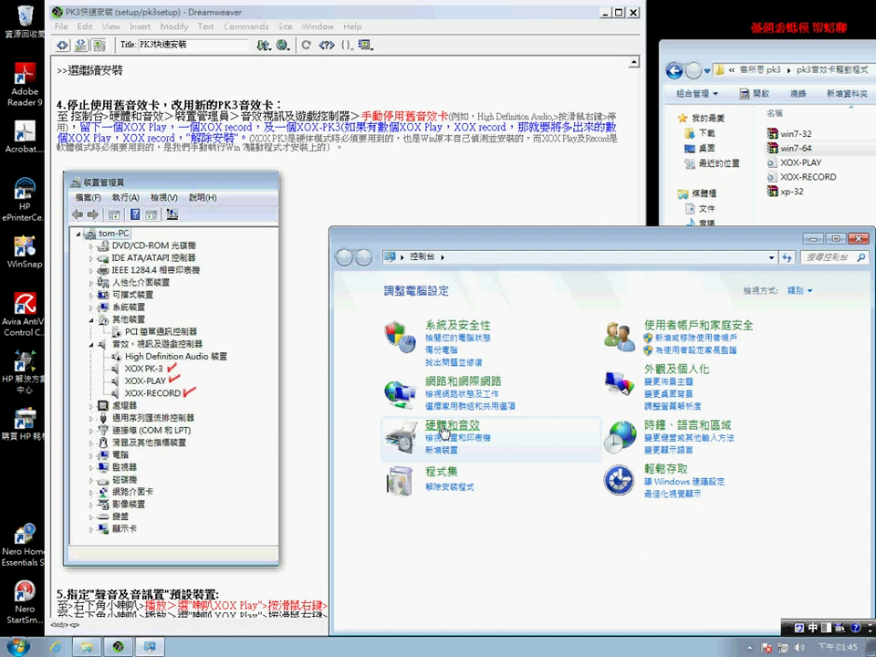
click(444, 429)
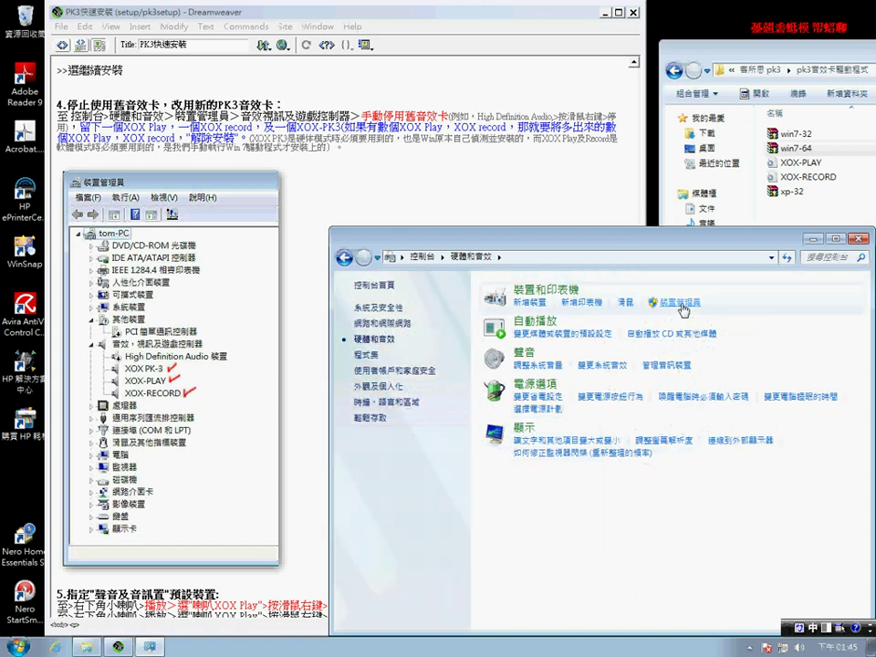
click(682, 310)
Move 裝置管理員 beside the guide's picture, collapse 其他裝置, and leave the 音效，視訊及遊戲控制器 group expanded.
drag(266, 28, 500, 155)
click(320, 257)
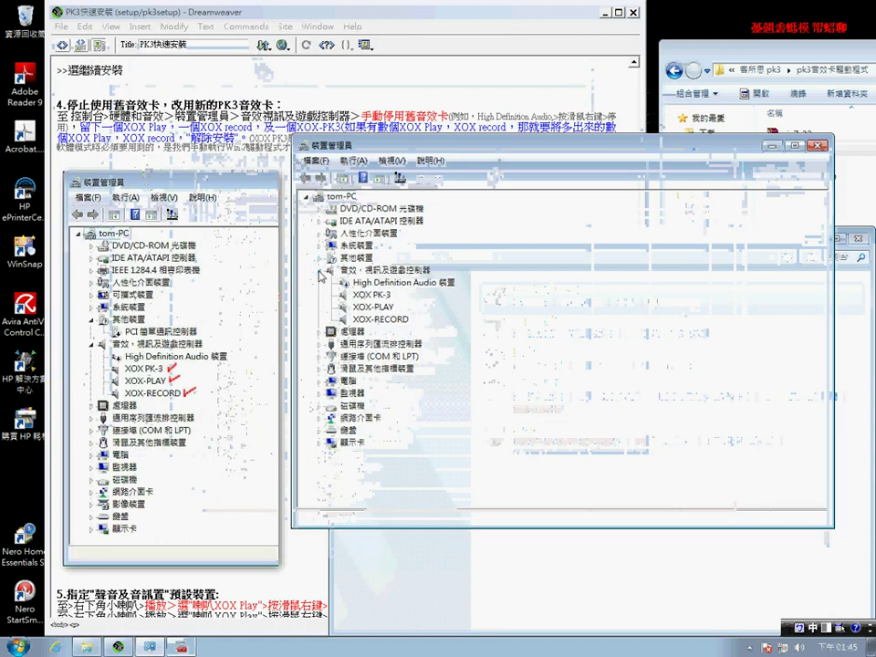
click(321, 271)
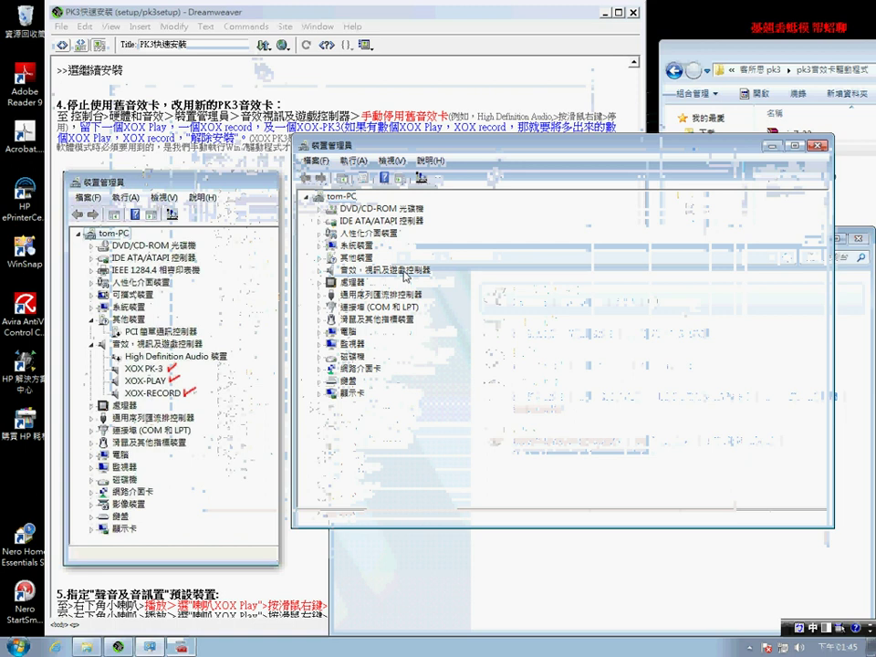
click(406, 276)
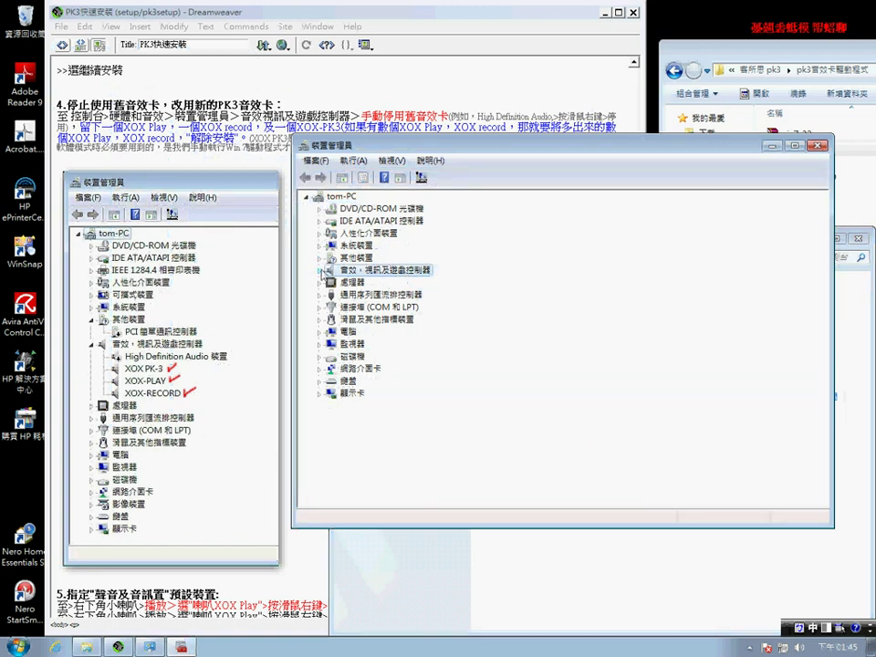
double_click(406, 275)
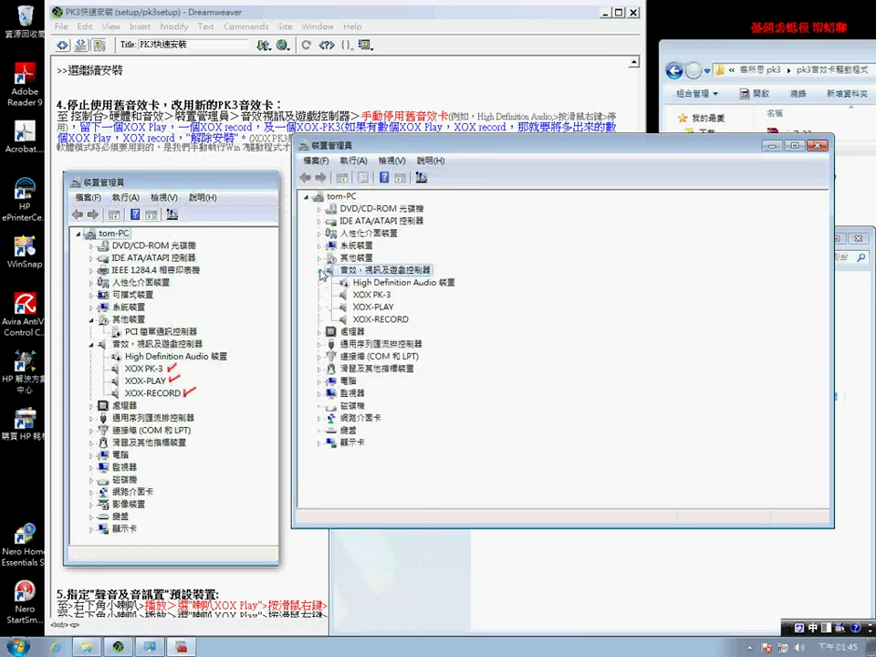
Check the High Definition Audio 裝置, XOX PK-3 and XOX-RECORD entries under 音效，視訊及遊戲控制器.
right_click(430, 284)
right_click(383, 295)
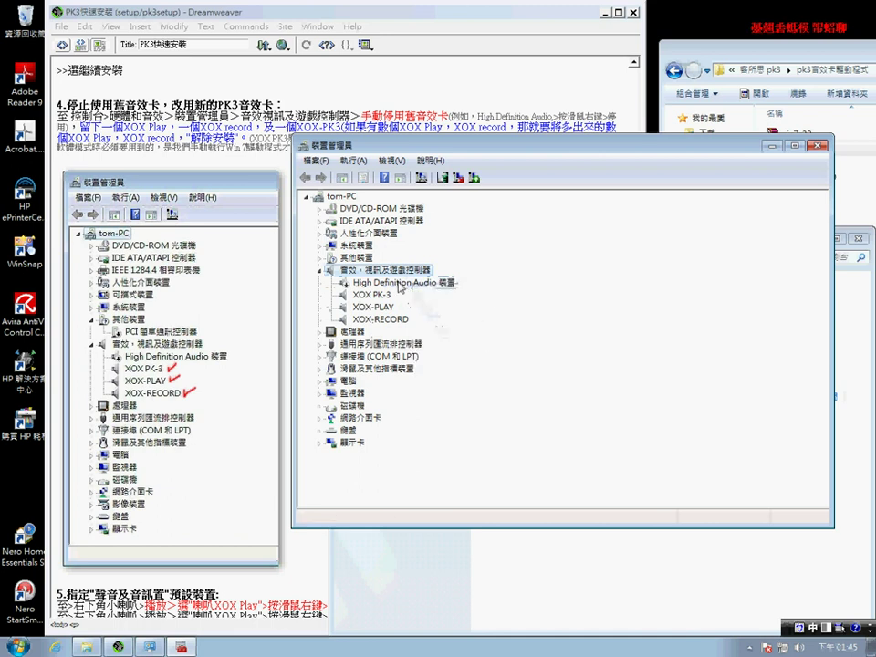
key(Escape)
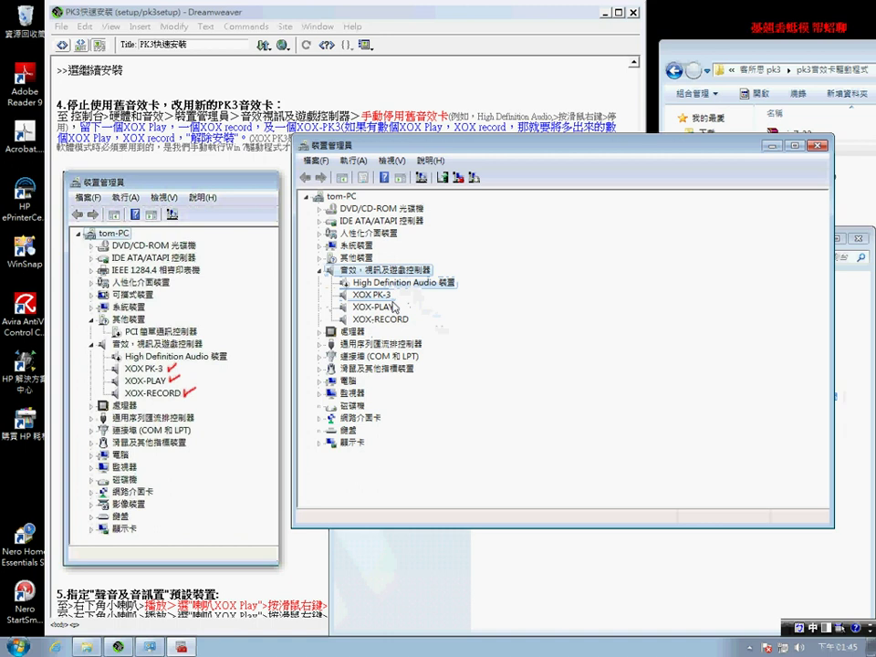
click(393, 302)
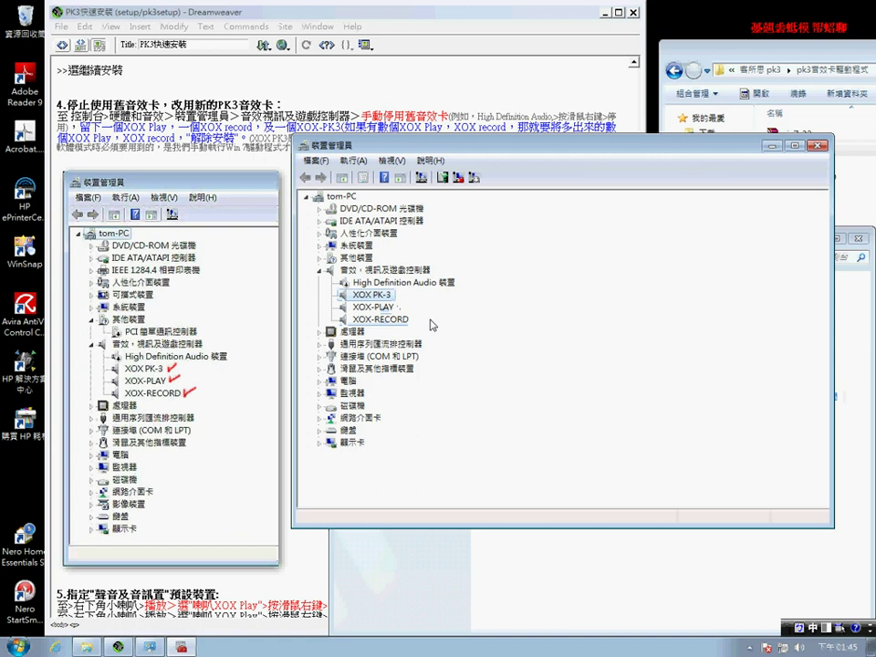
click(430, 320)
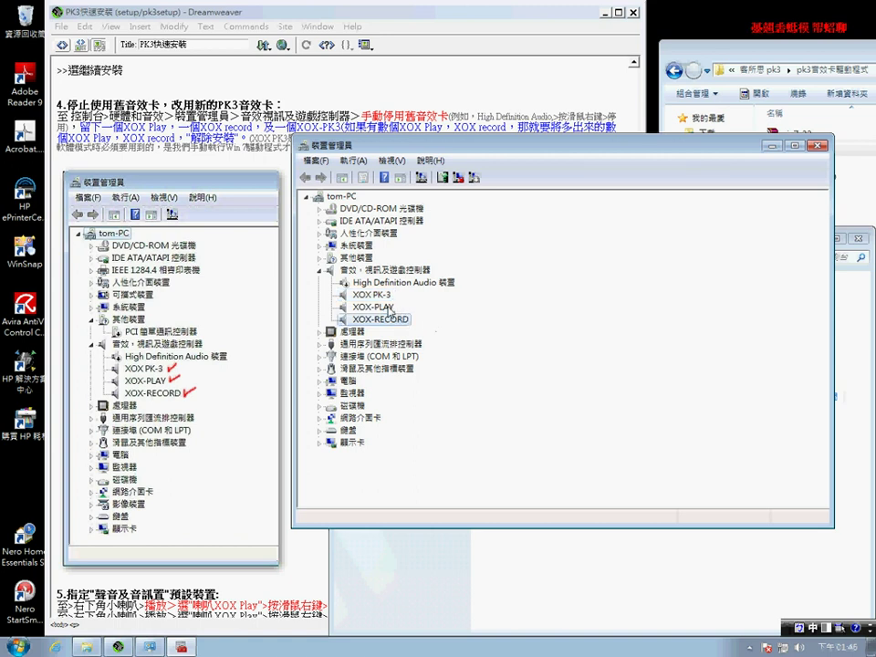
Start uninstalling the XOX-PLAY device and cancel at the confirmation.
right_click(390, 317)
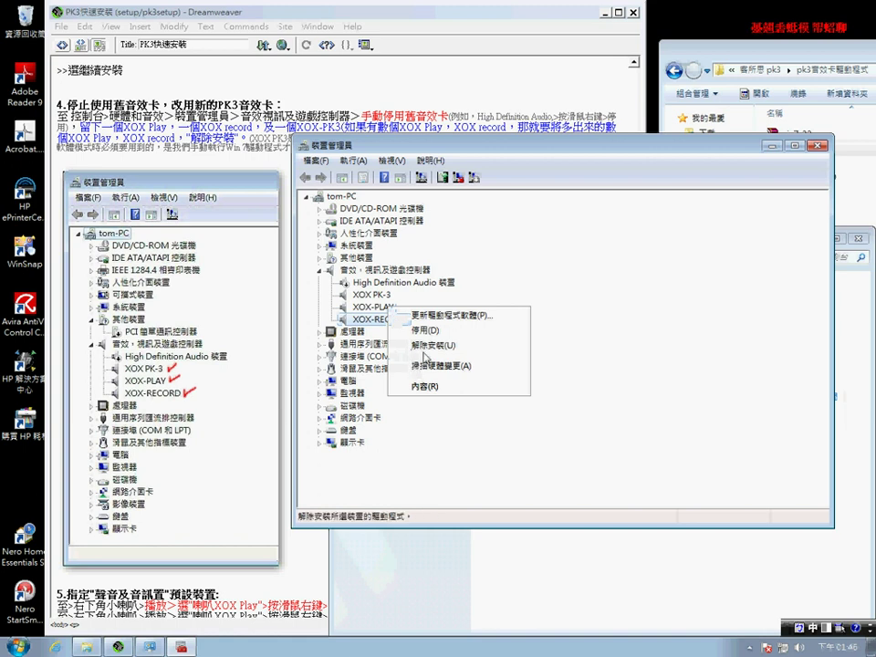
click(424, 352)
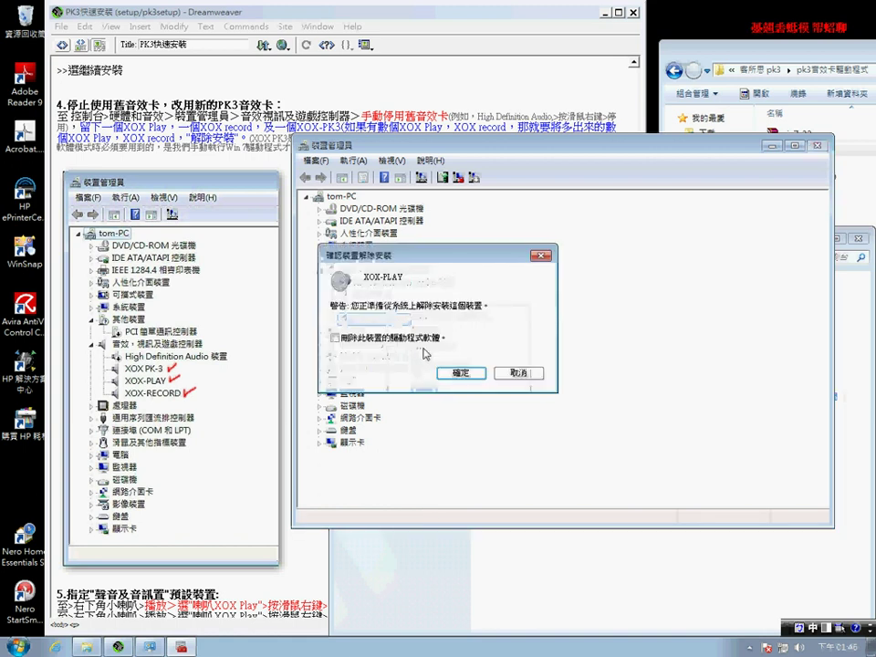
click(520, 373)
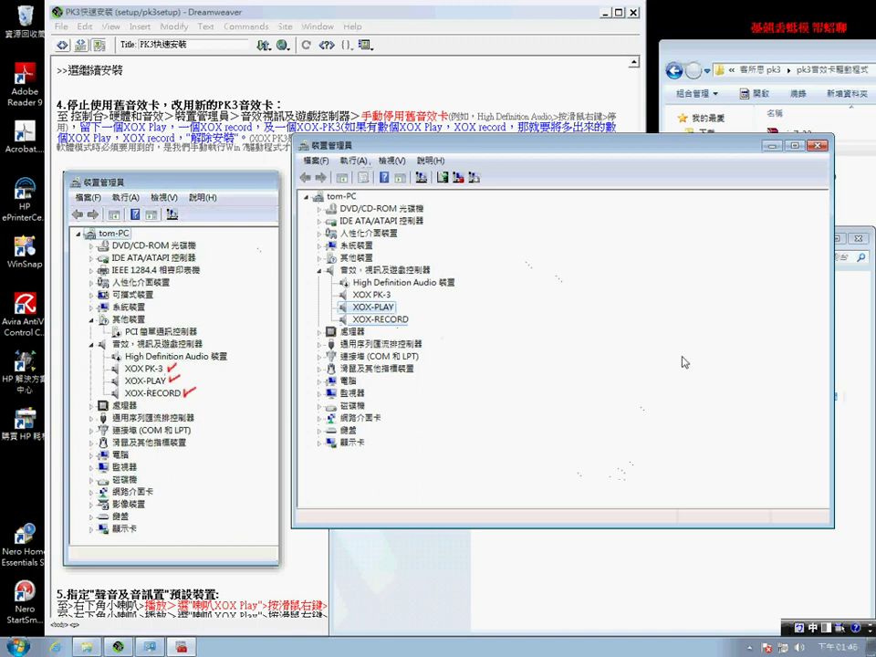
Select XOX-RECORD, close 裝置管理員, and reposition the 控制台 window.
key(Down)
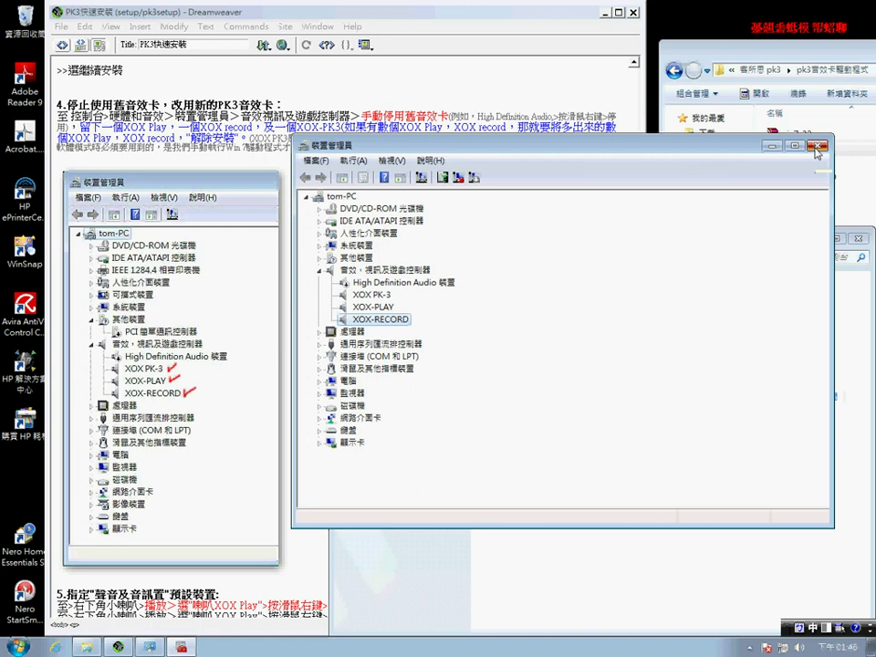
click(817, 148)
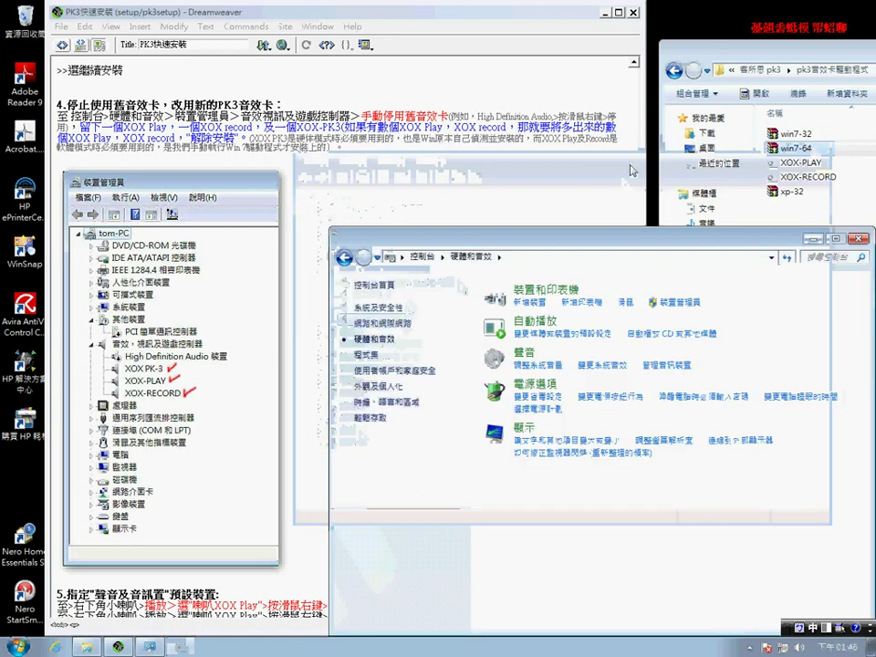
drag(782, 250, 686, 202)
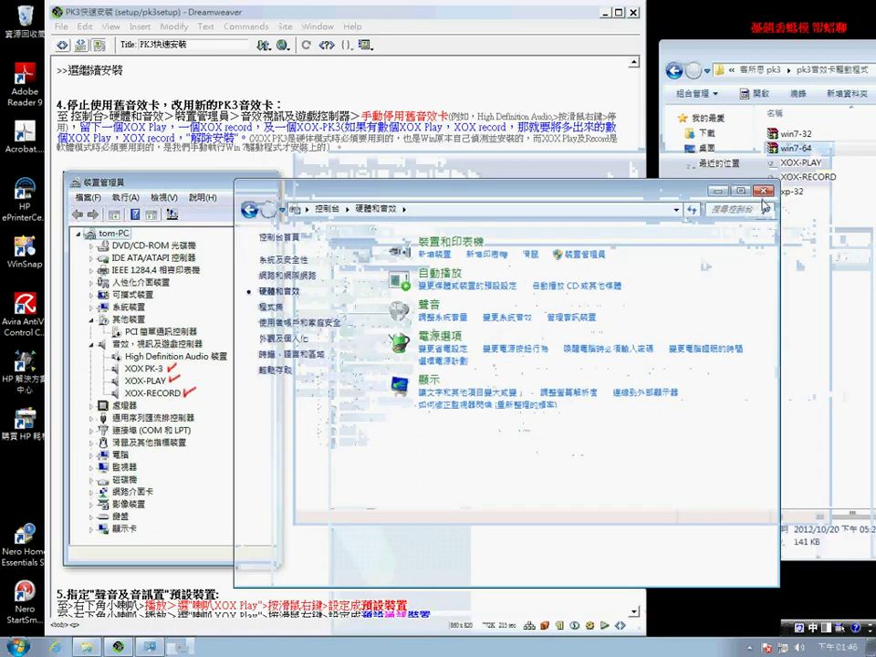
Bring up section 5 of the guide and open the system's playback devices list beside its picture.
click(575, 146)
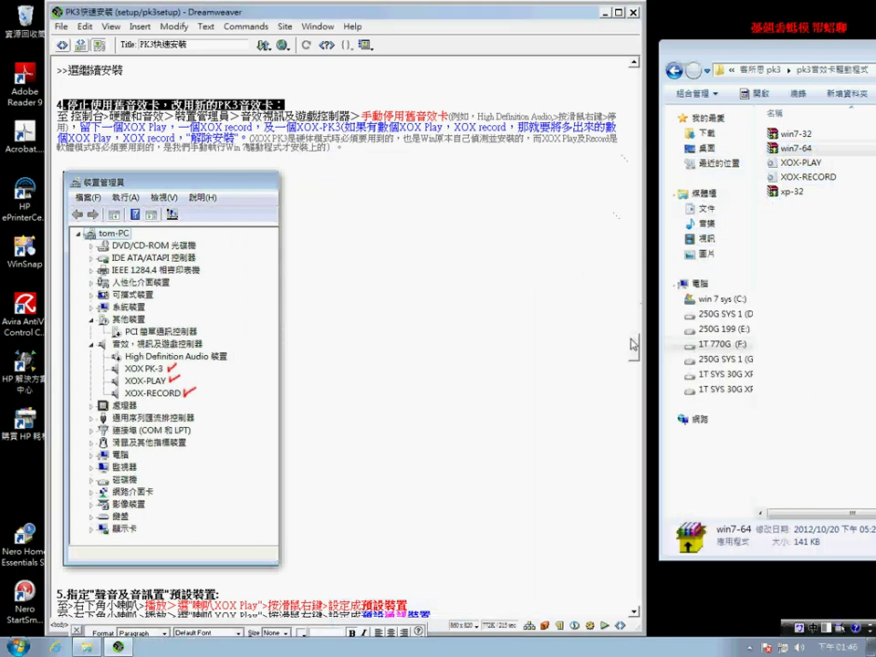
scroll(634, 369, down, 10)
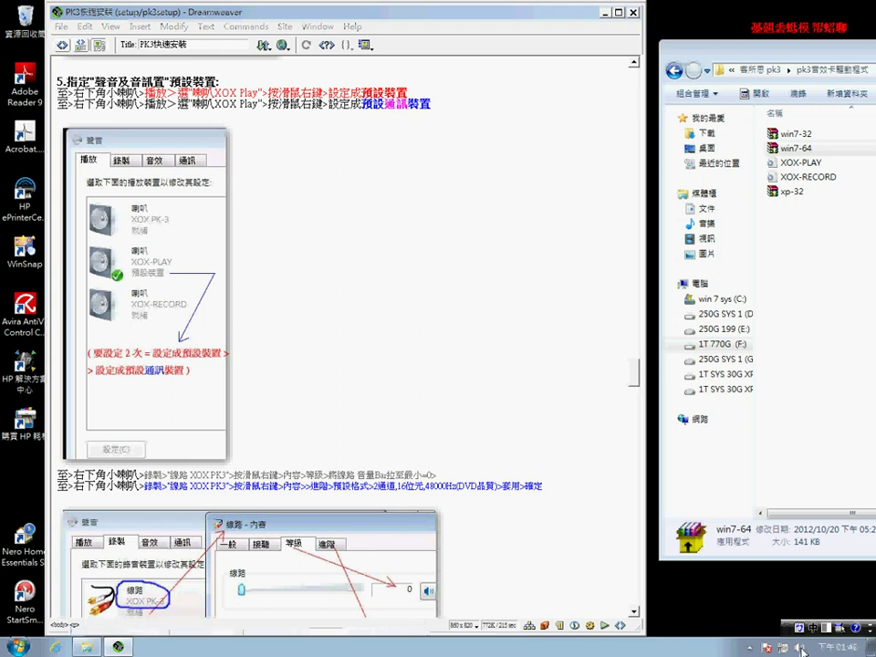
right_click(801, 648)
click(792, 604)
right_click(801, 650)
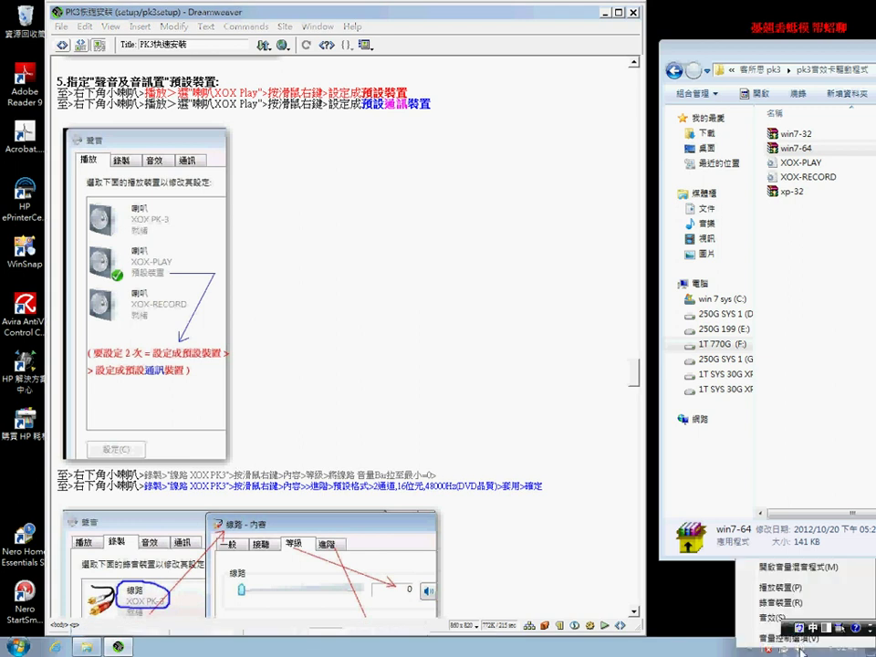
click(783, 588)
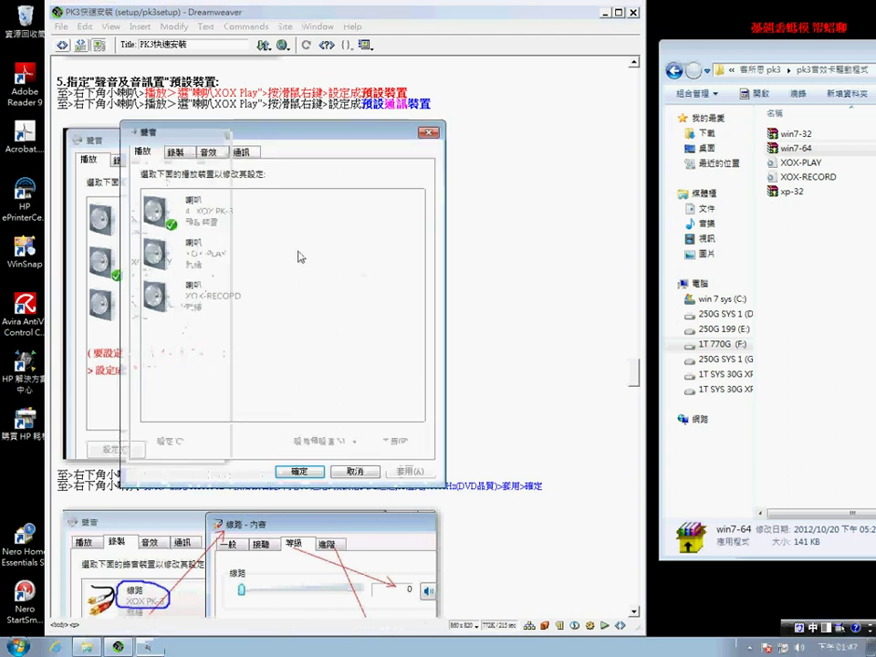
drag(394, 138, 414, 133)
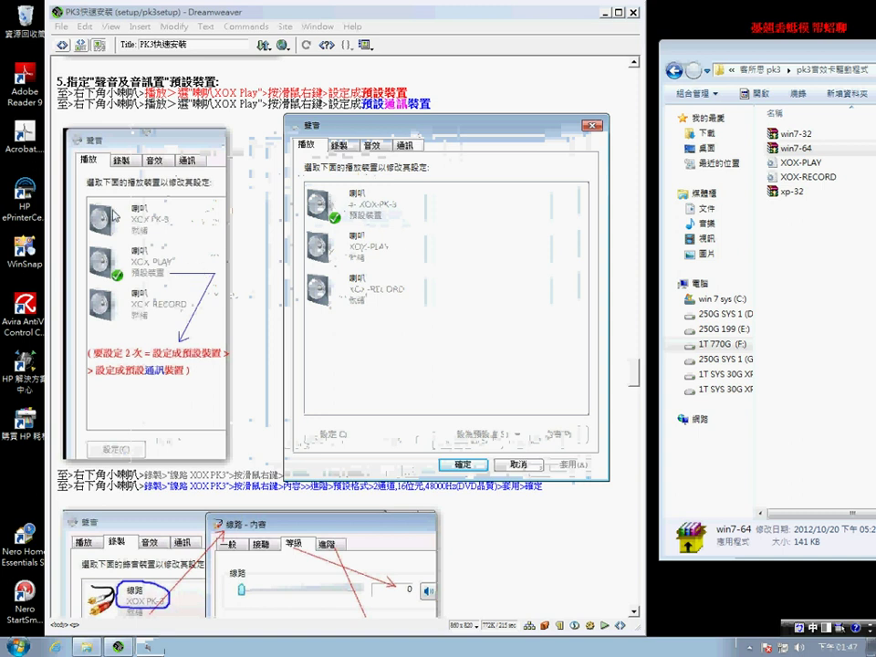
Set the XOX-PLAY speakers as both the default playback device and the default communications device.
right_click(362, 258)
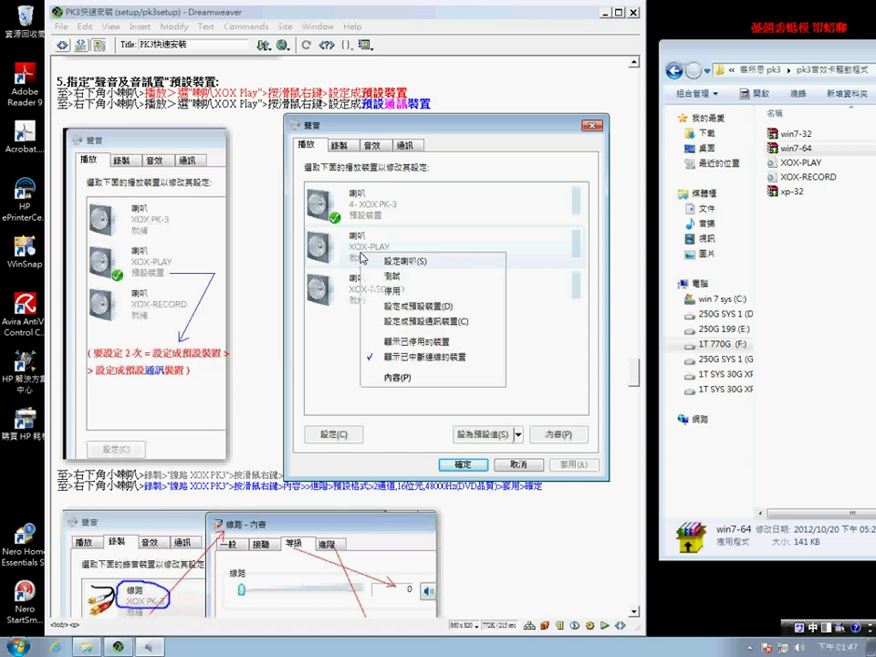
click(407, 306)
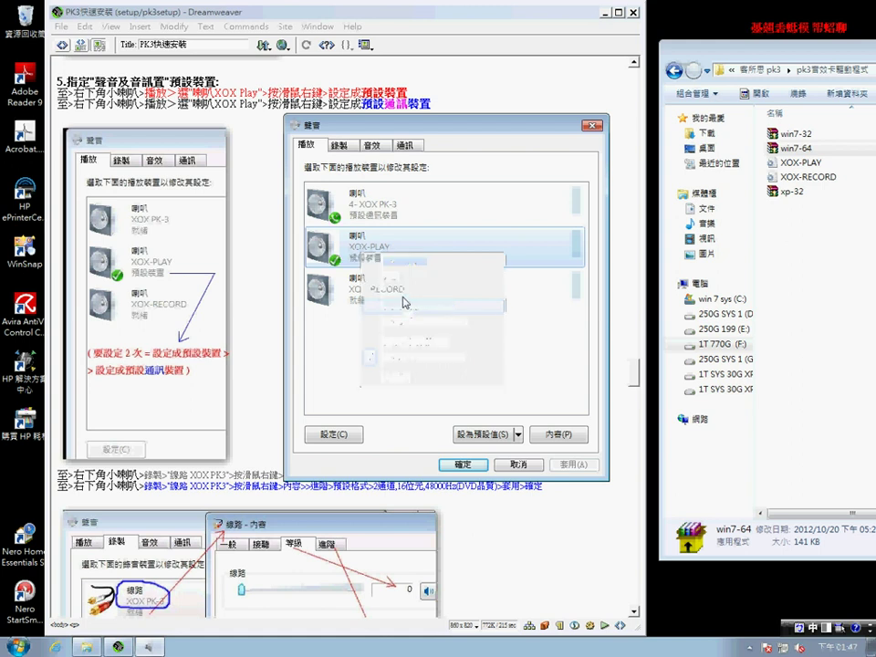
right_click(382, 255)
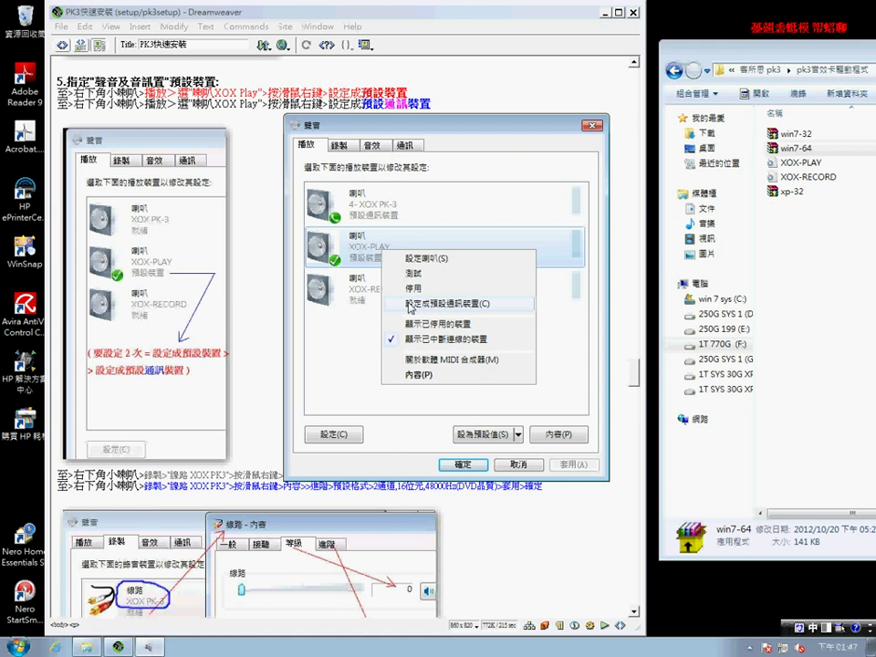
click(409, 307)
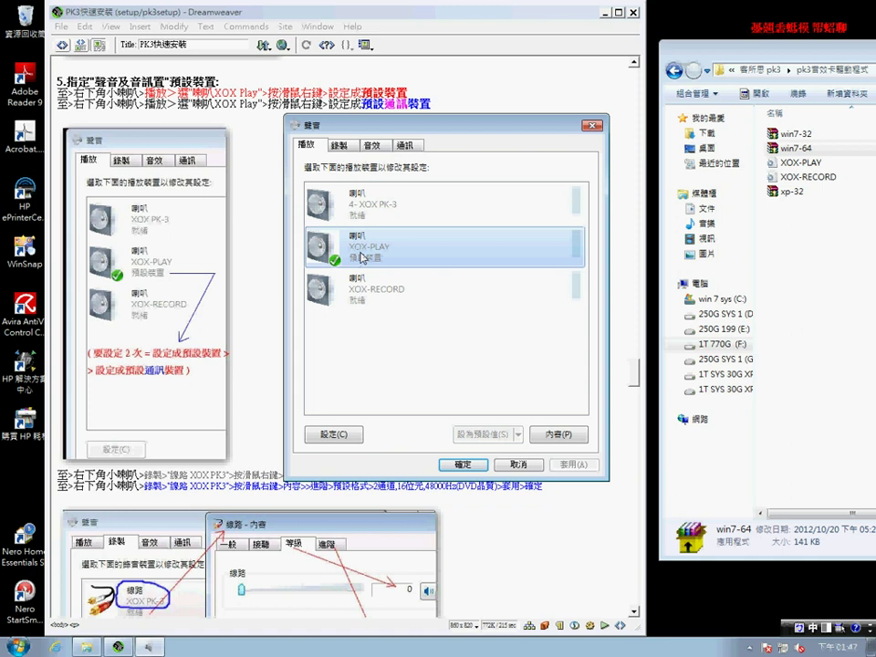
Show the recording devices and place the 聲音 window beside the guide's recording settings picture.
click(338, 145)
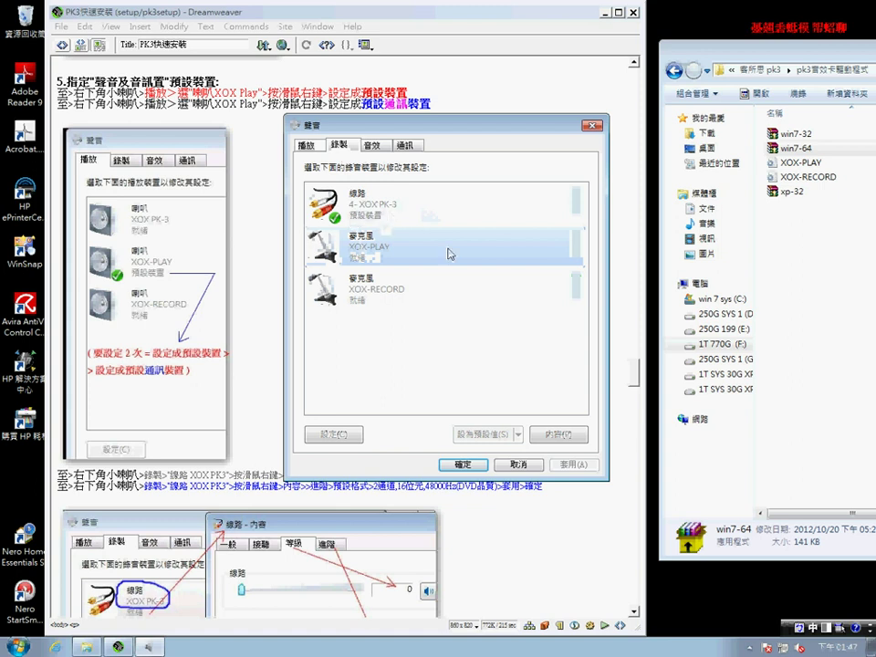
click(637, 394)
scroll(636, 394, up, 2)
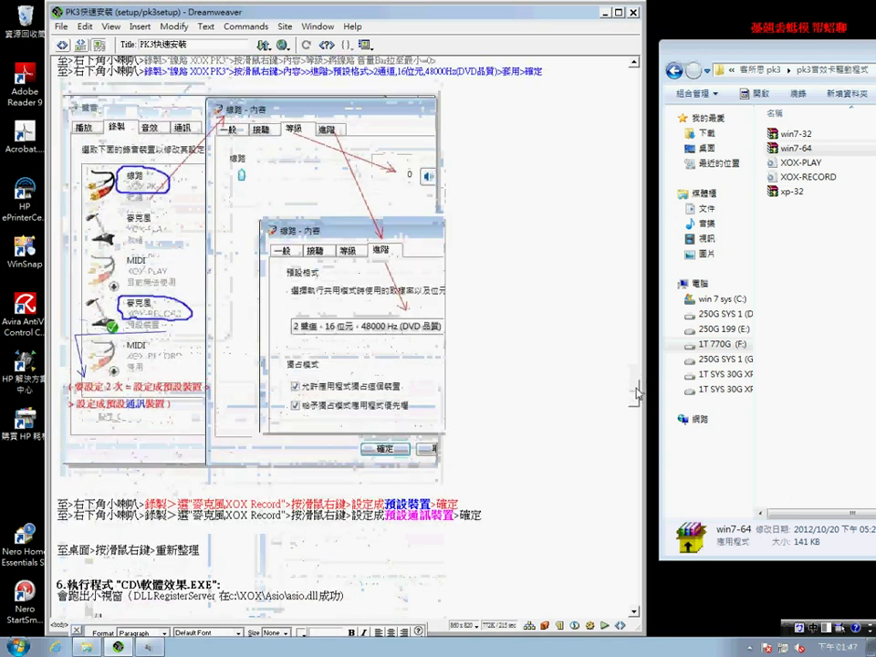
click(152, 647)
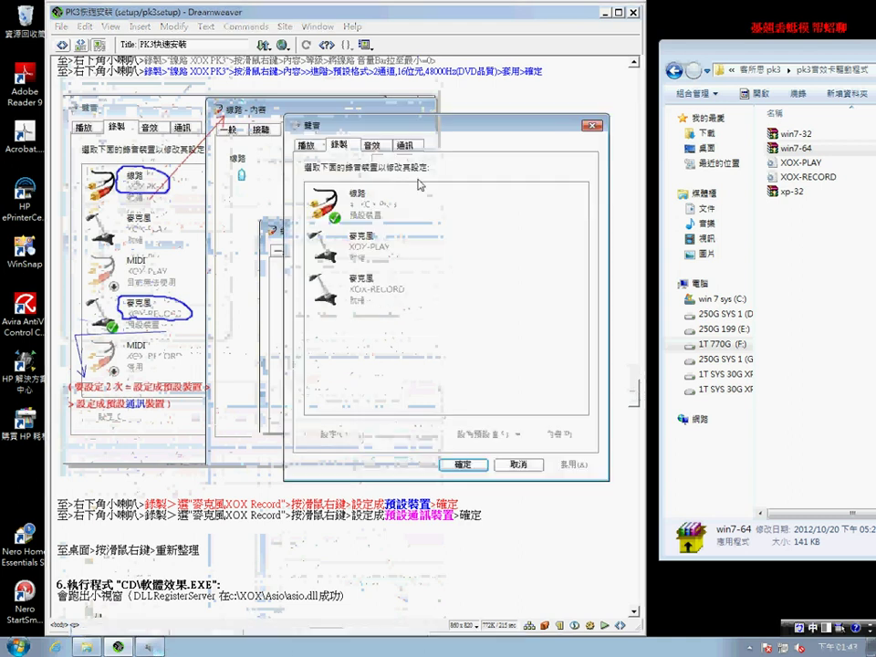
drag(397, 126, 548, 97)
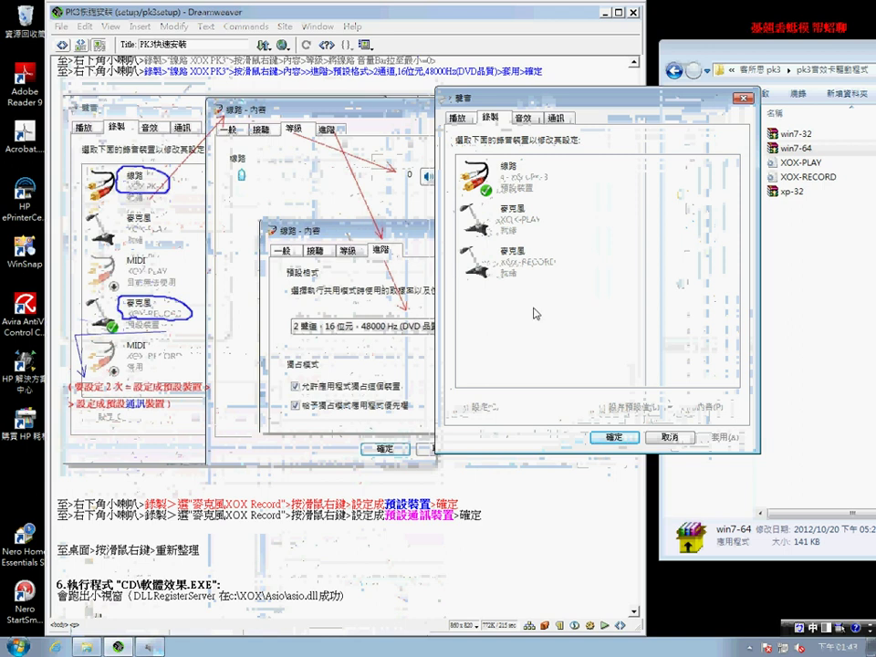
Open the properties of the XOX PK-3 線路 recording device and lower its level to 0.
right_click(524, 189)
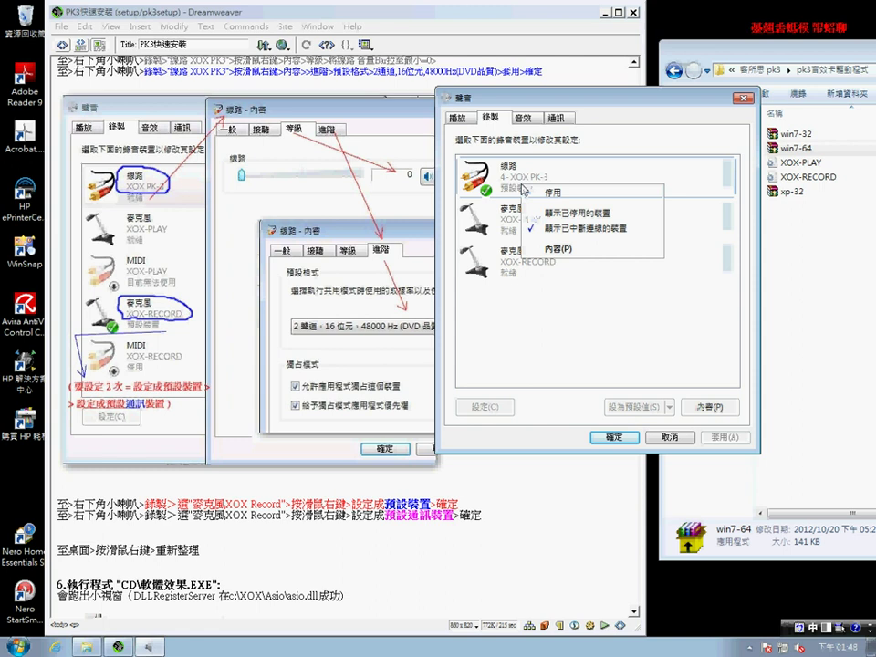
click(557, 252)
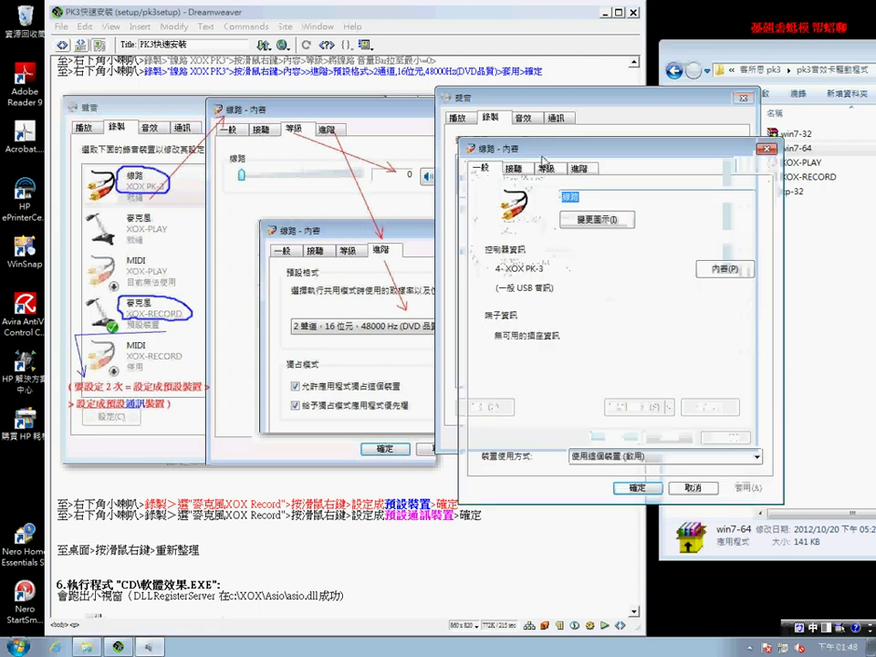
drag(543, 149, 693, 103)
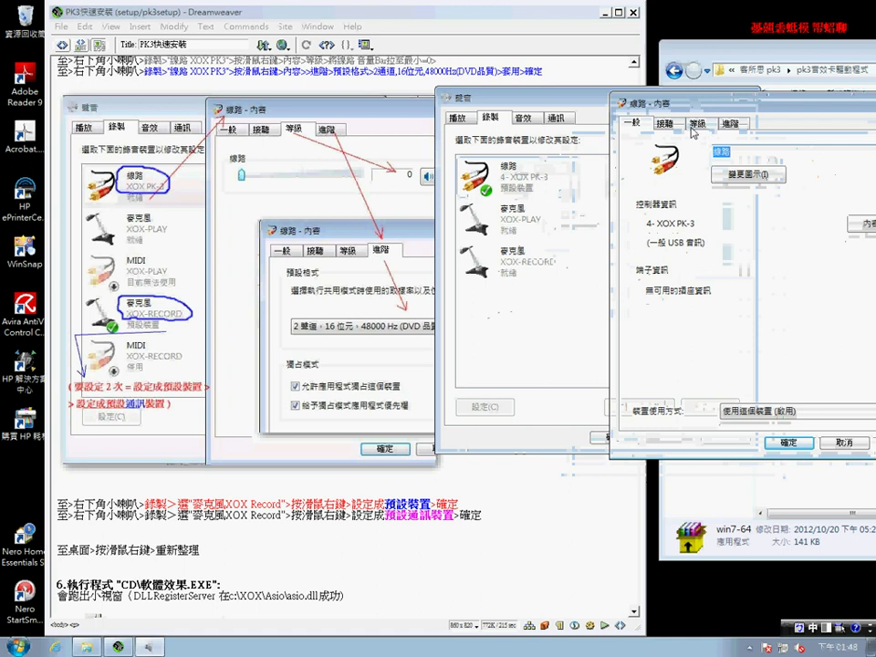
click(696, 125)
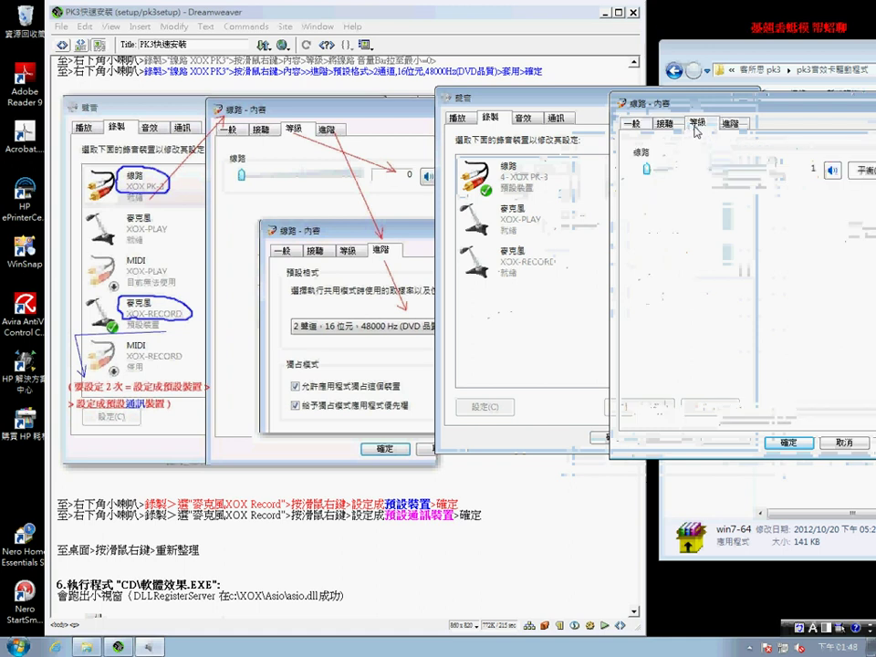
mouse_move(647, 170)
mouse_down()
mouse_move(754, 169)
mouse_move(651, 176)
mouse_up()
key(Left)
key(Left)
key(Left)
key(Left)
key(Left)
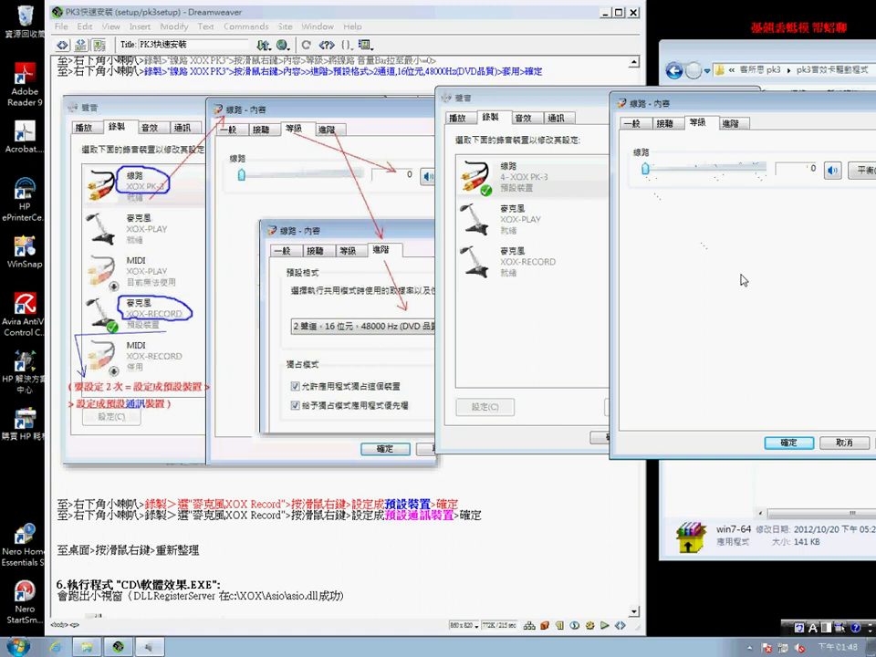
Choose 2 聲道，16 位元，48000 Hz (DVD 品質) as the 線路 device's default format and accept its properties.
click(730, 122)
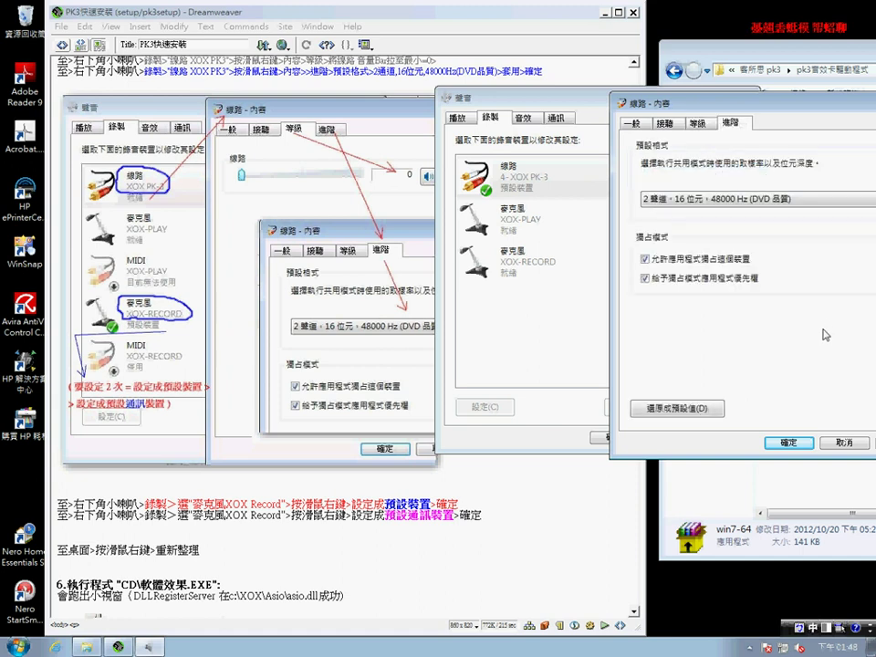
drag(808, 110, 751, 102)
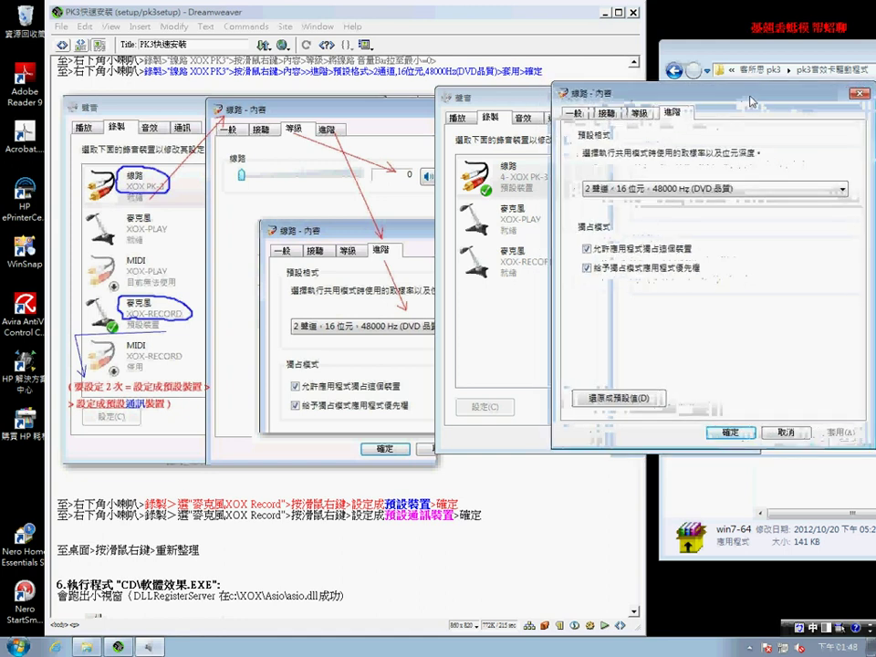
click(841, 189)
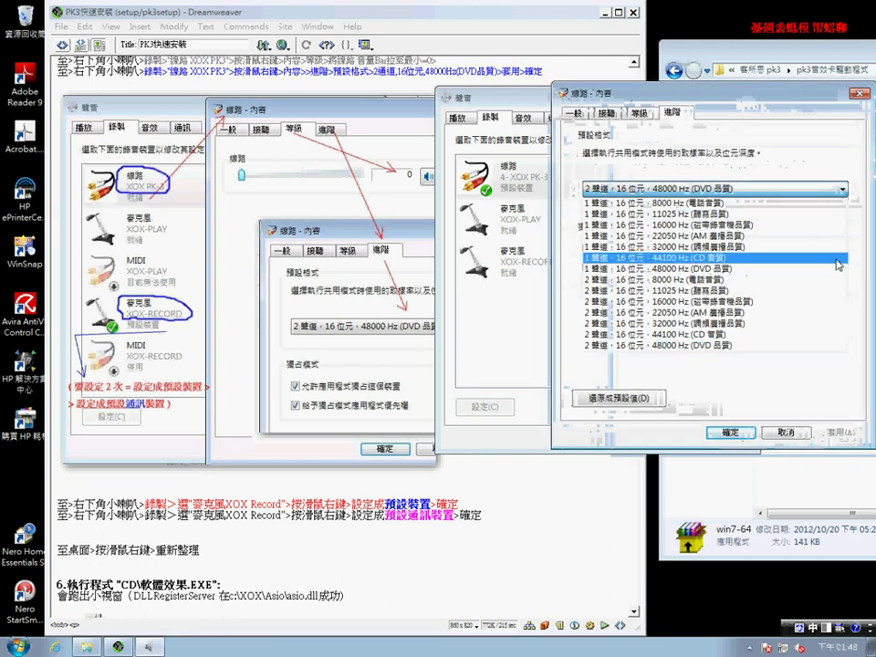
click(812, 349)
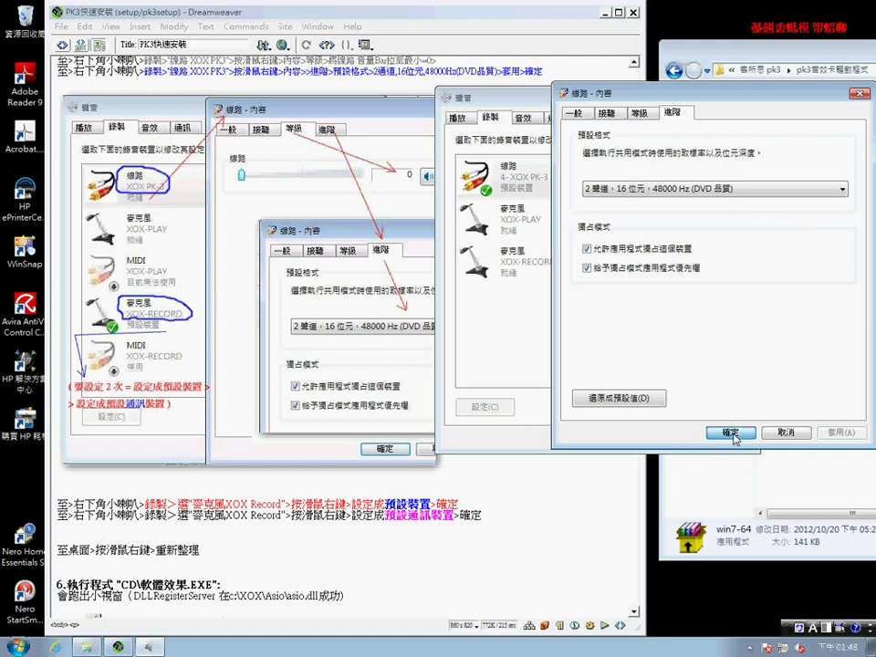
click(732, 433)
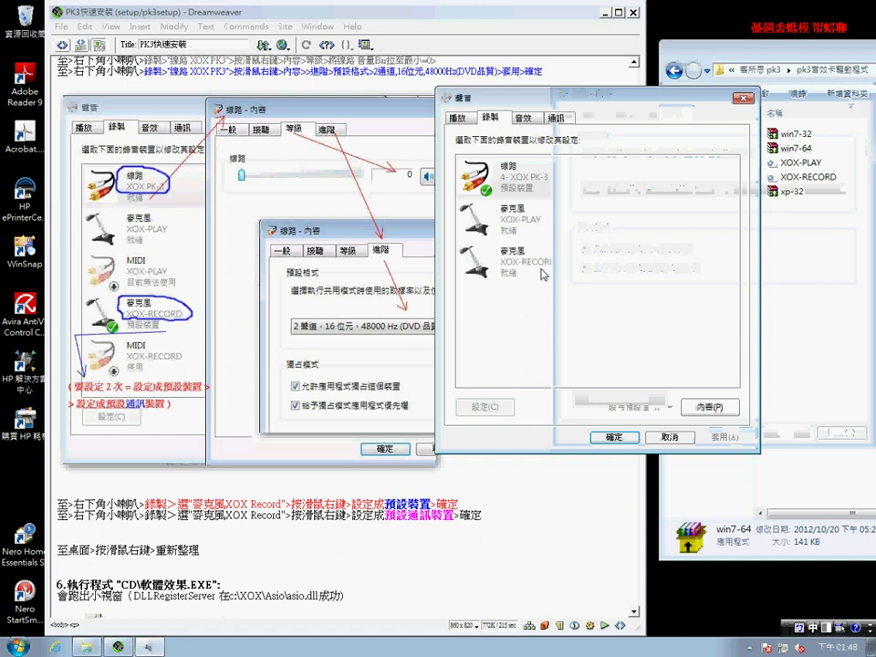
Set the XOX-RECORD microphone as both the default recording device and the default communications device.
right_click(507, 268)
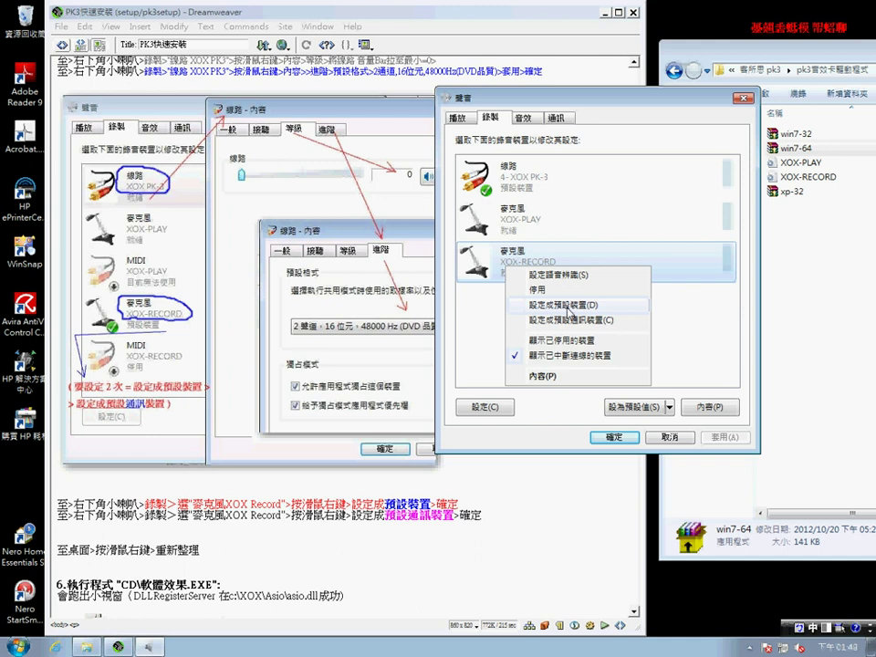
click(569, 313)
right_click(558, 274)
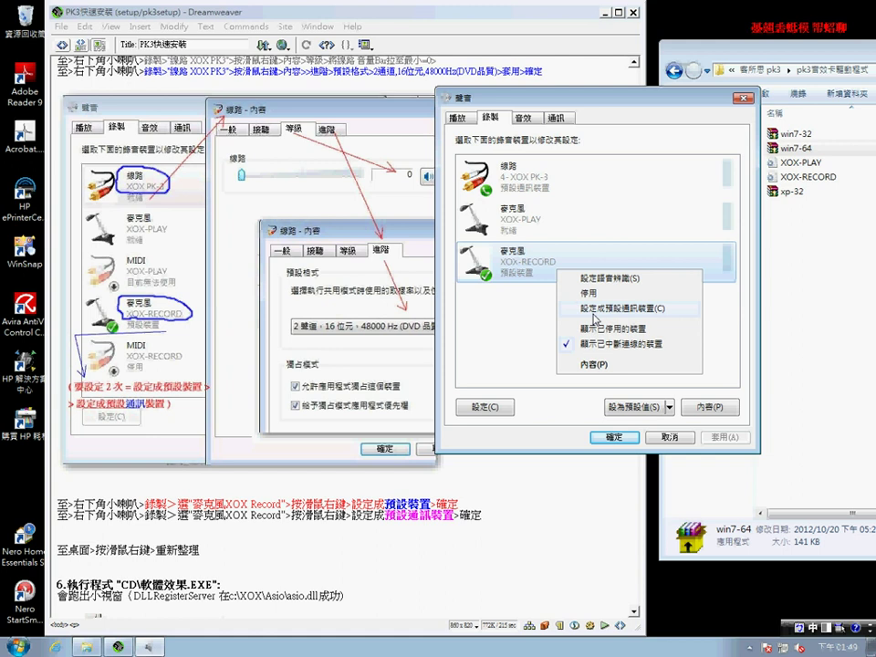
click(594, 308)
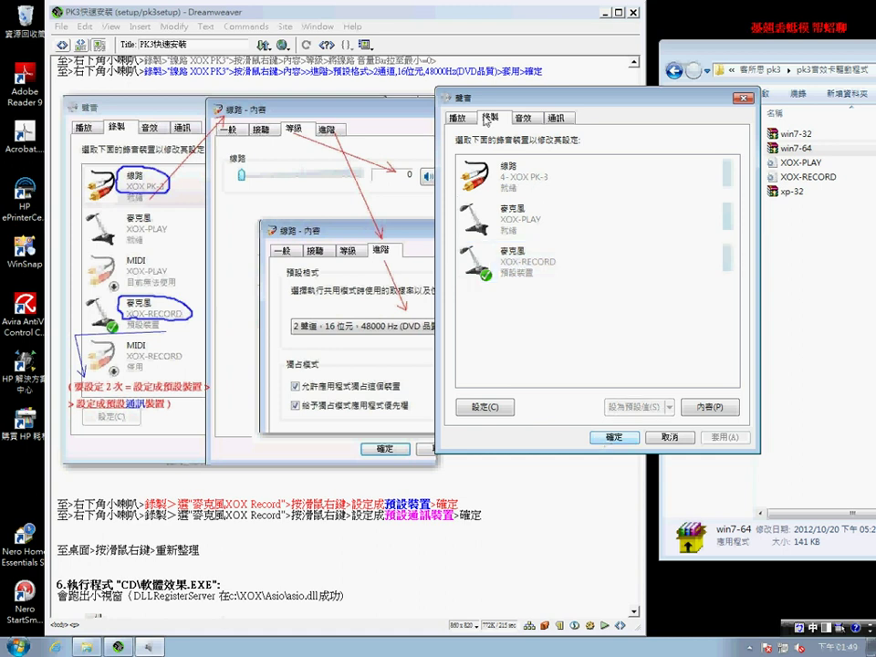
Recheck the playback defaults before accepting the 聲音 settings, and refresh the desktop.
click(473, 118)
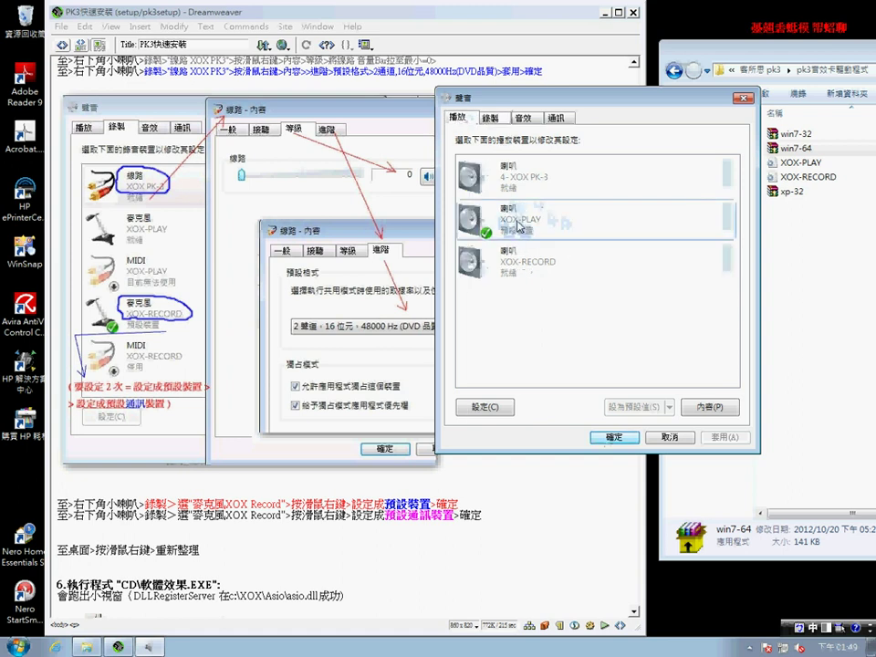
click(490, 119)
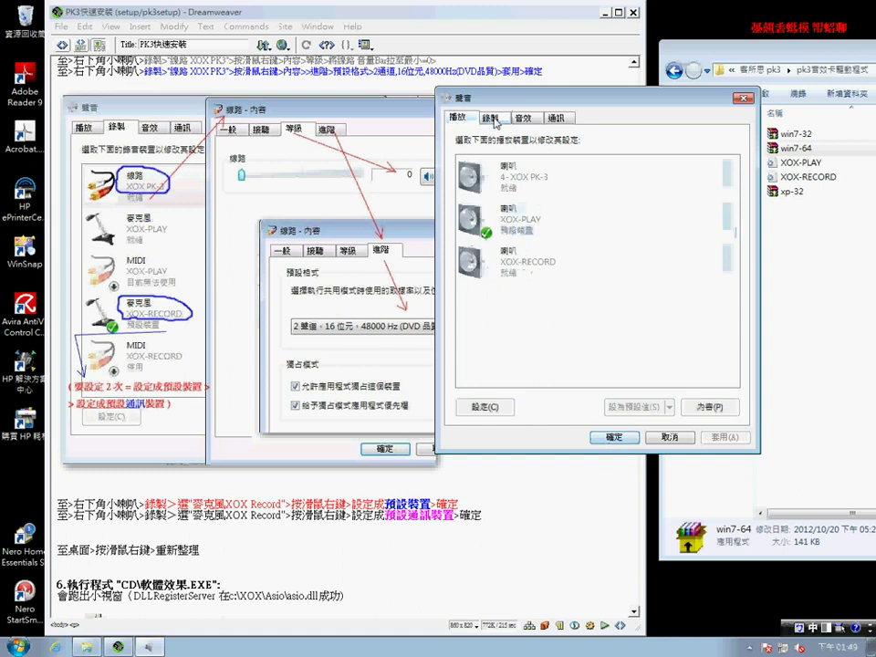
click(614, 437)
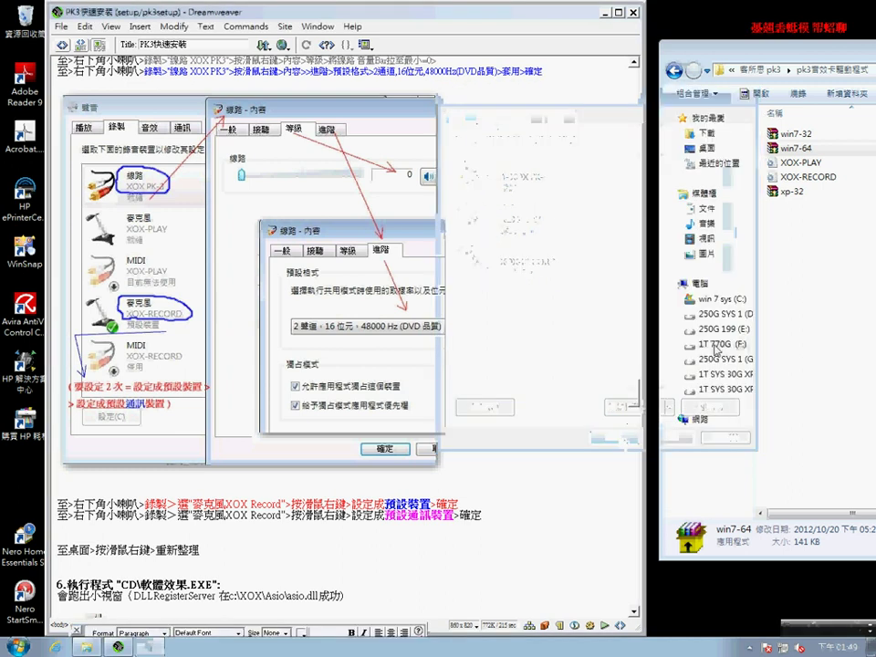
right_click(709, 19)
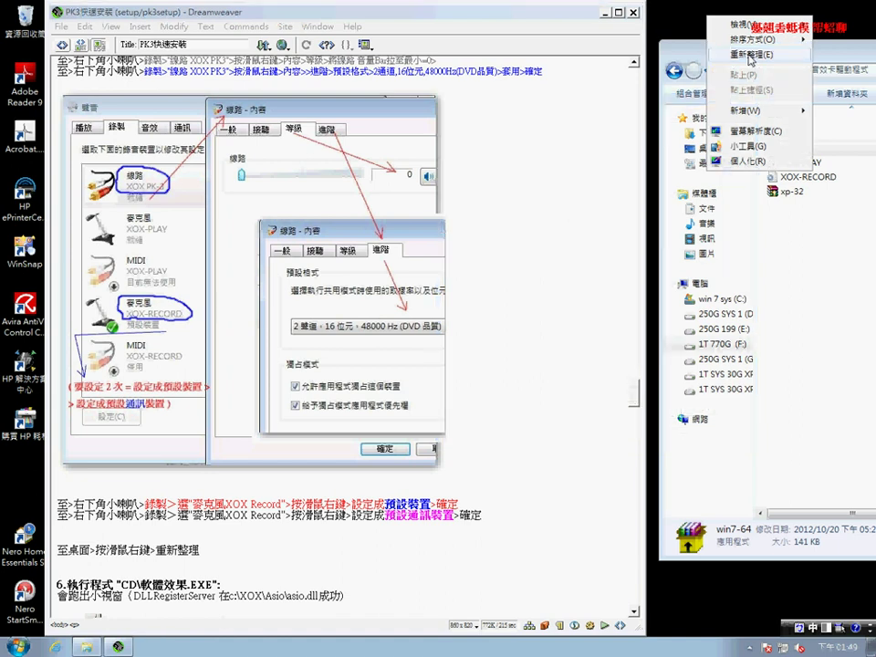
click(750, 55)
Highlight section 6 of the guide and run the 軟體效果 program from the 客所思 pk3 folder.
drag(632, 389, 632, 402)
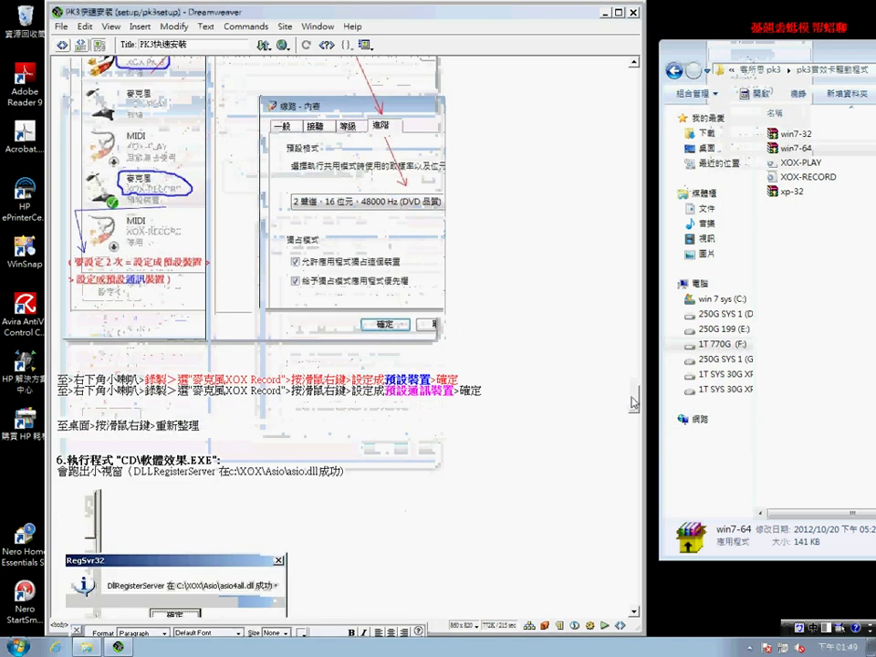
scroll(632, 402, down, 8)
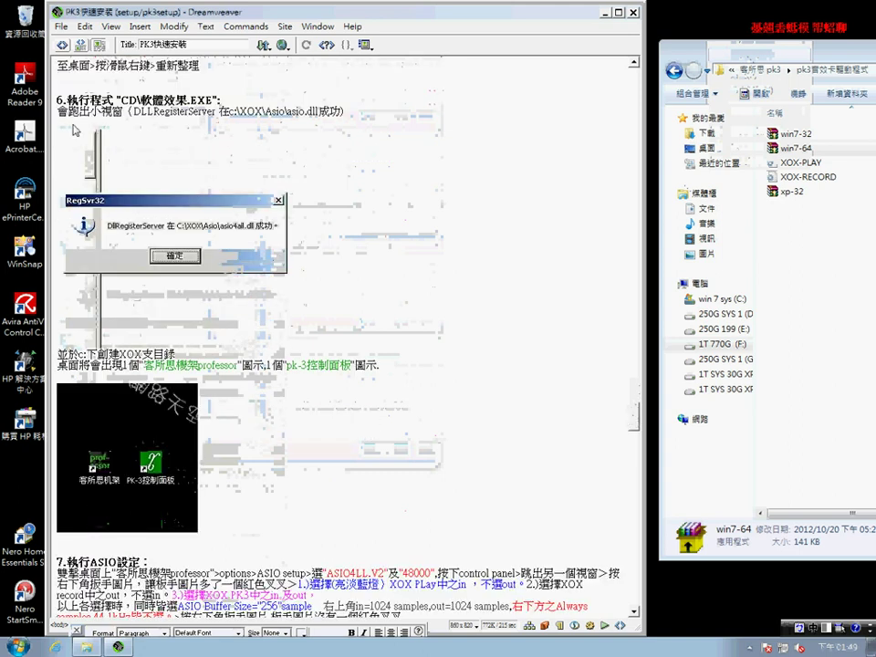
drag(56, 95, 378, 119)
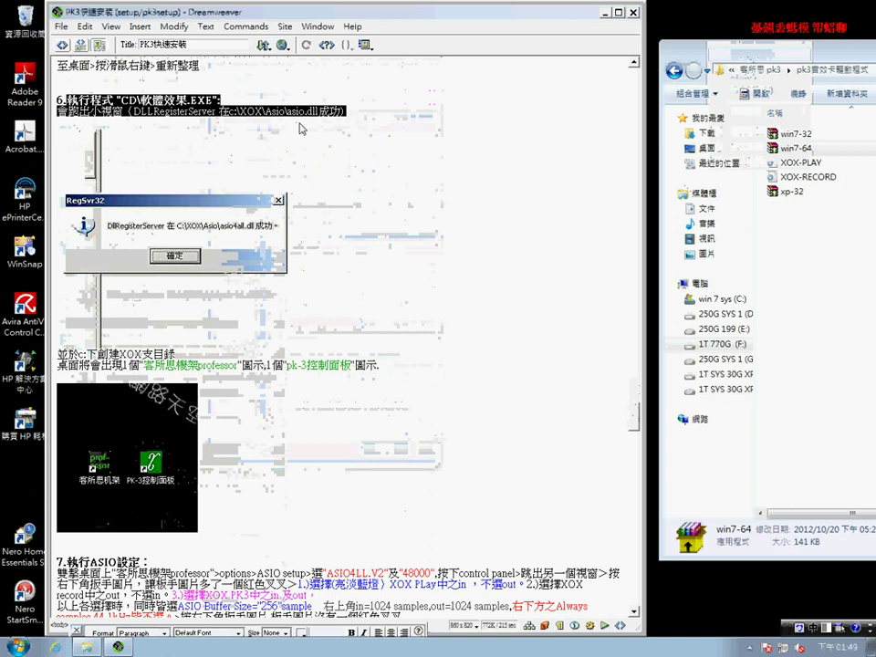
click(675, 73)
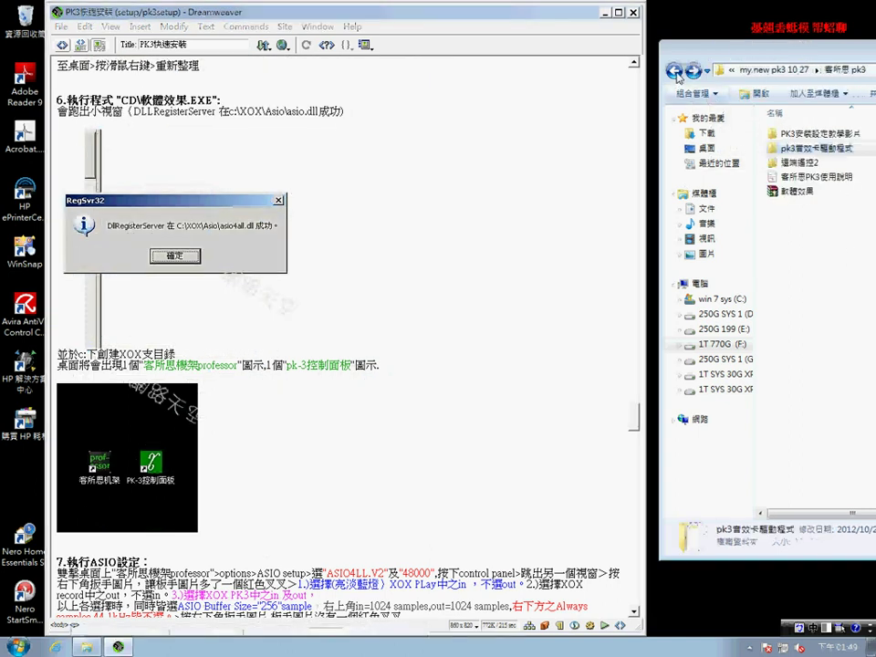
double_click(783, 196)
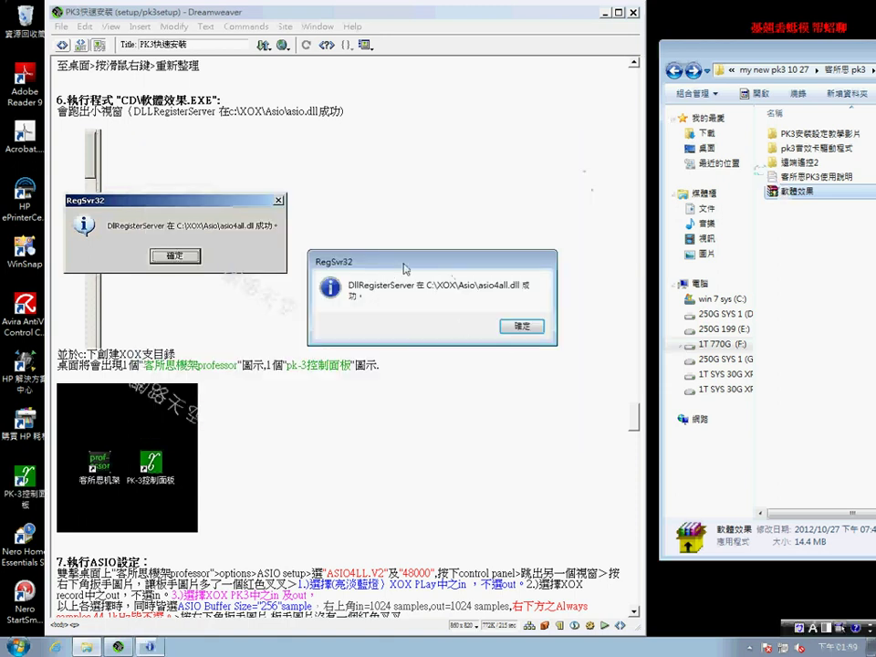
Dismiss the RegSvr32 message and highlight the guide's lines about the XOX directory and the two desktop icons.
drag(407, 266, 465, 216)
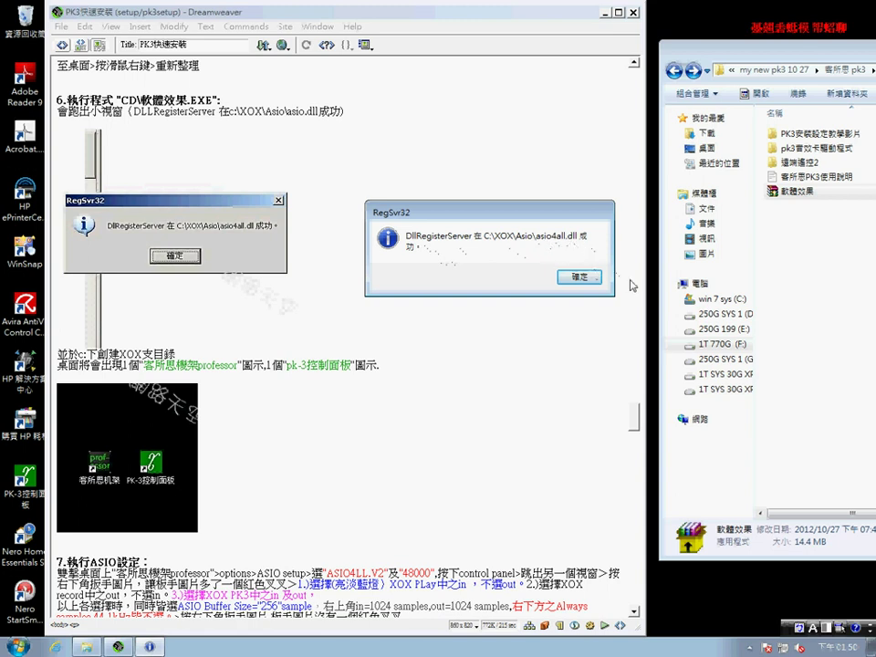
click(572, 279)
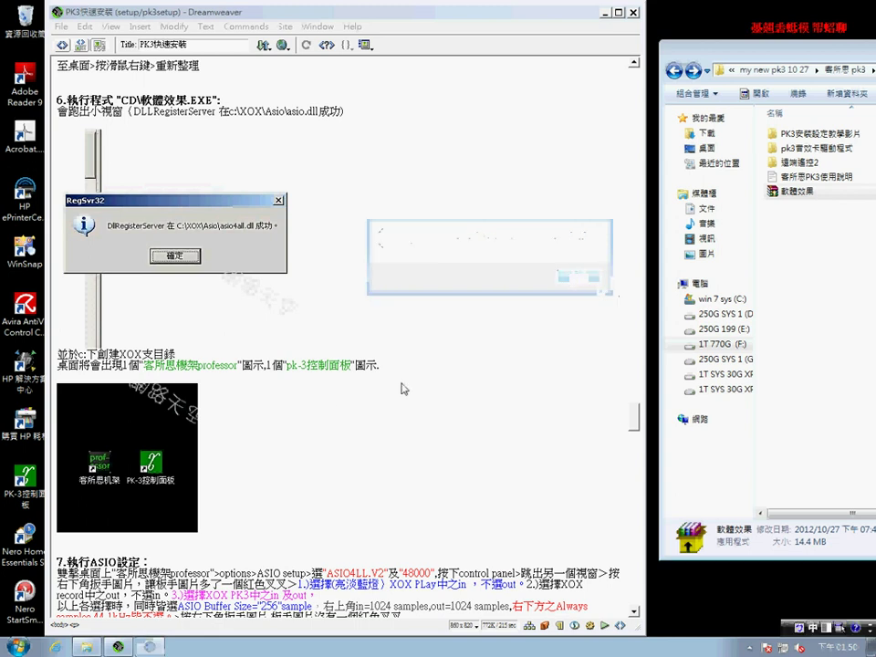
drag(57, 354, 197, 353)
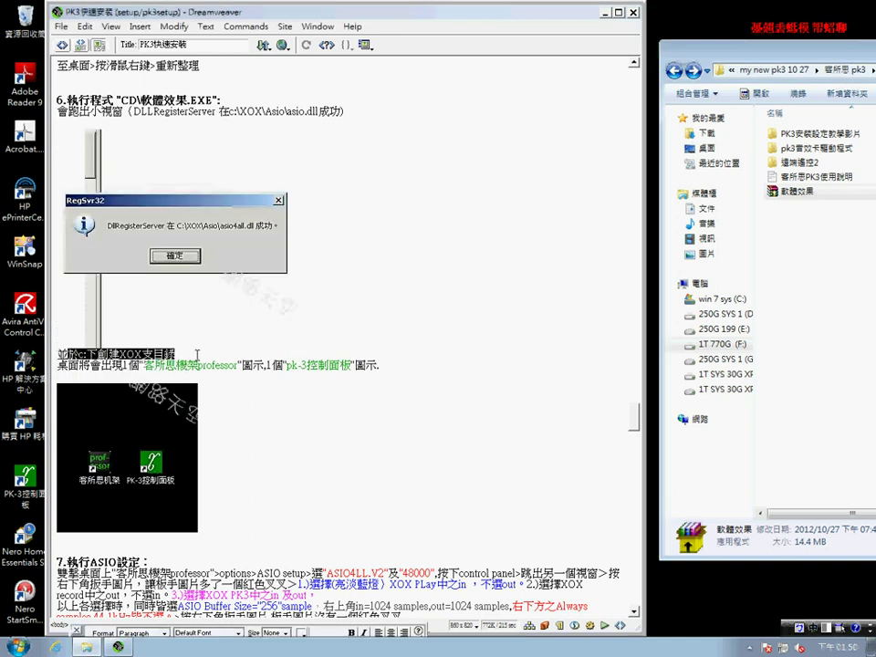
drag(88, 366, 381, 369)
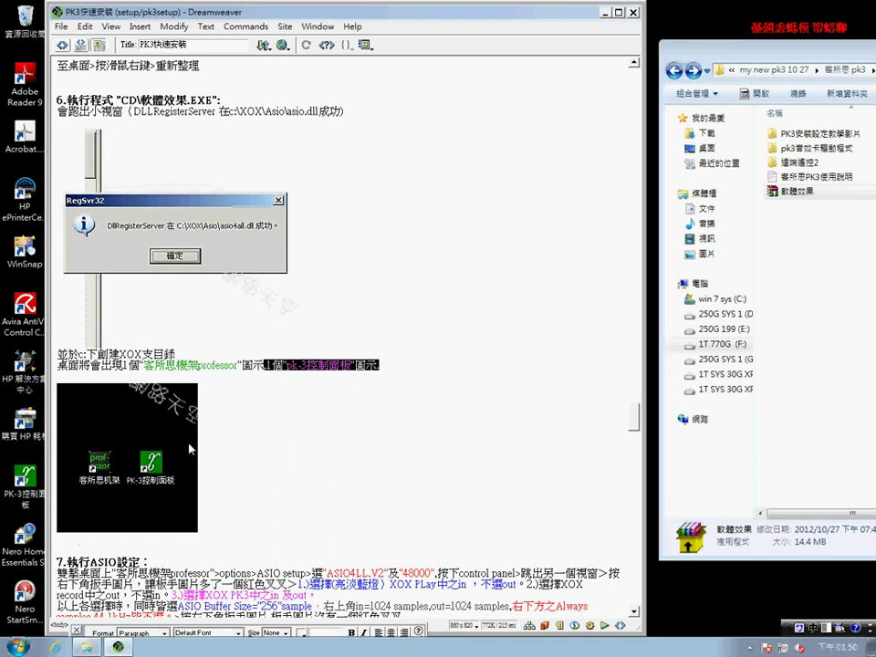
Move the guide window aside and place the 客所思机架 and PK-3控制面板 icons side by side in the desktop's free area above it.
drag(210, 11, 274, 434)
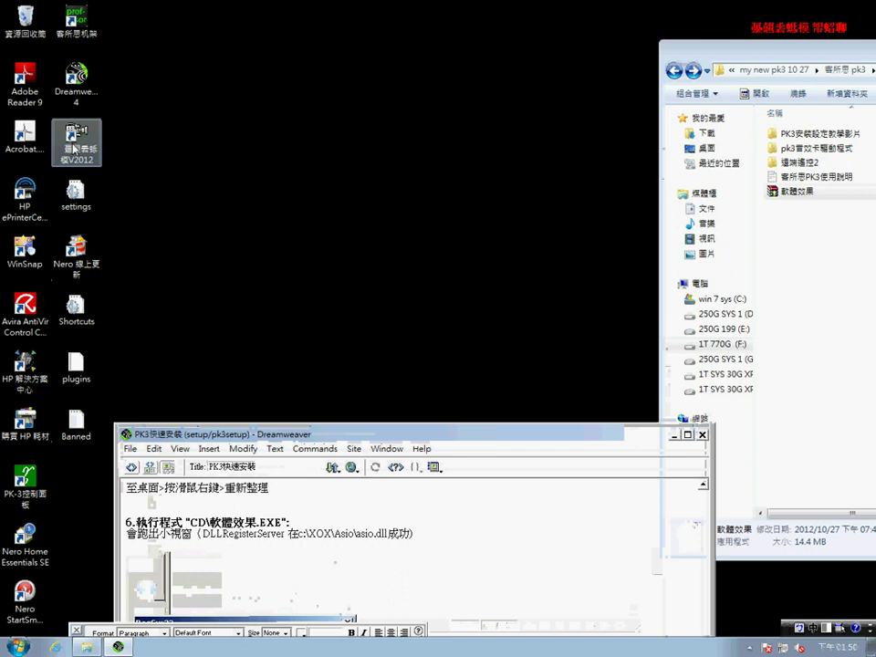
drag(76, 20, 281, 24)
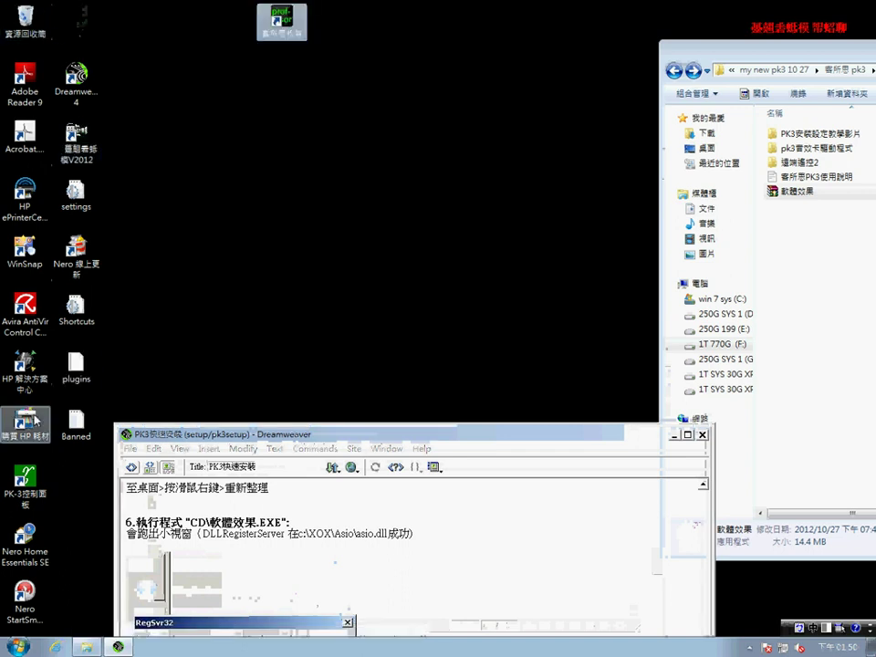
drag(27, 483, 387, 27)
click(296, 34)
click(387, 37)
key(Left)
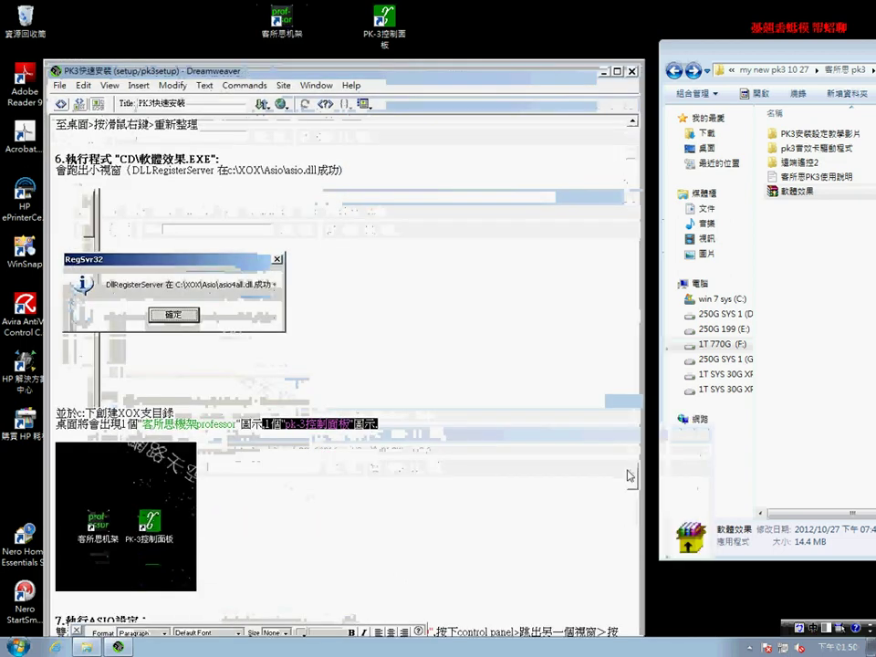
Consult section 7 of the guide, launch 客所思机架 from the desktop and open its ASIO setup.
drag(630, 474, 631, 500)
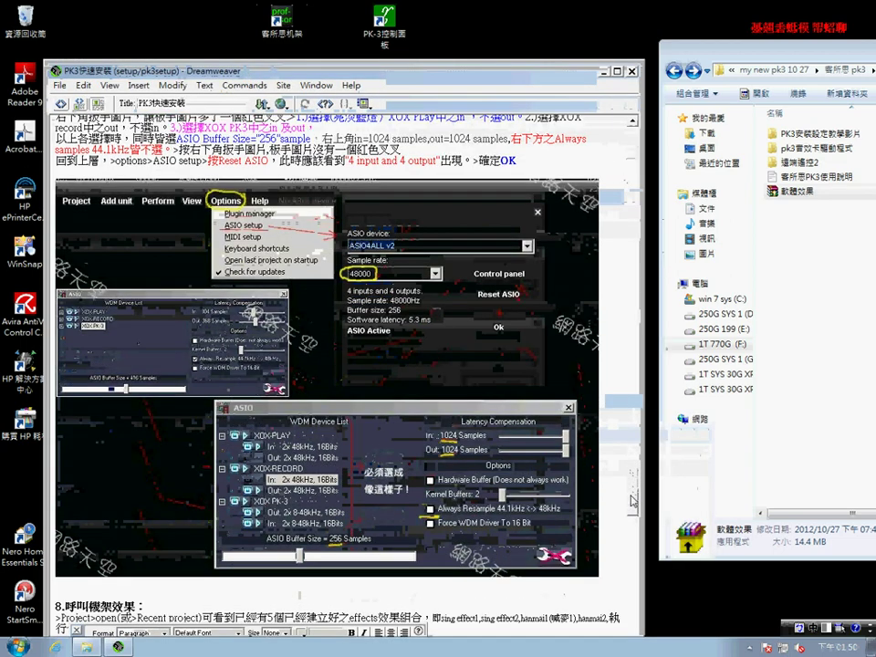
scroll(631, 500, up, 1)
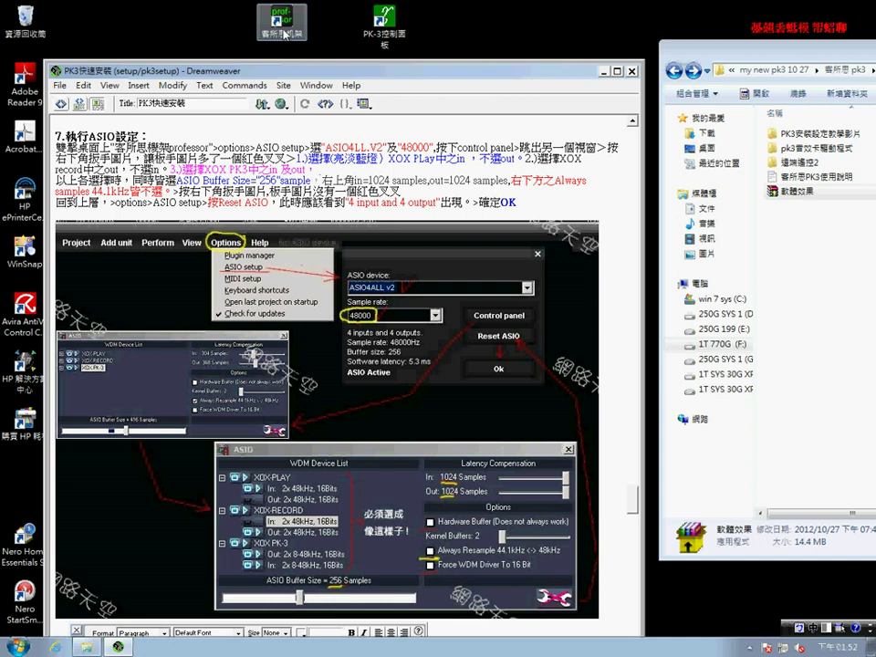
double_click(285, 34)
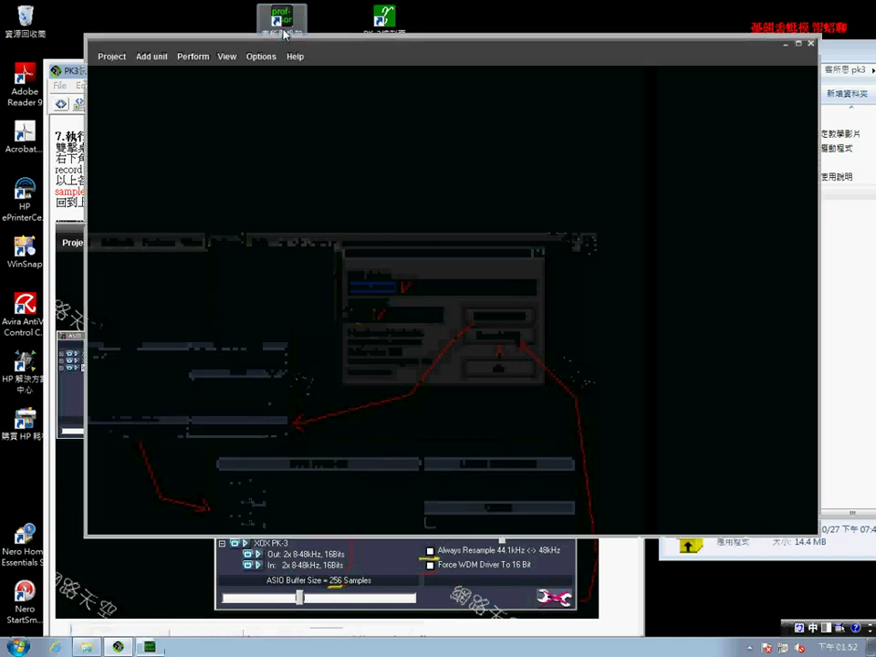
click(262, 57)
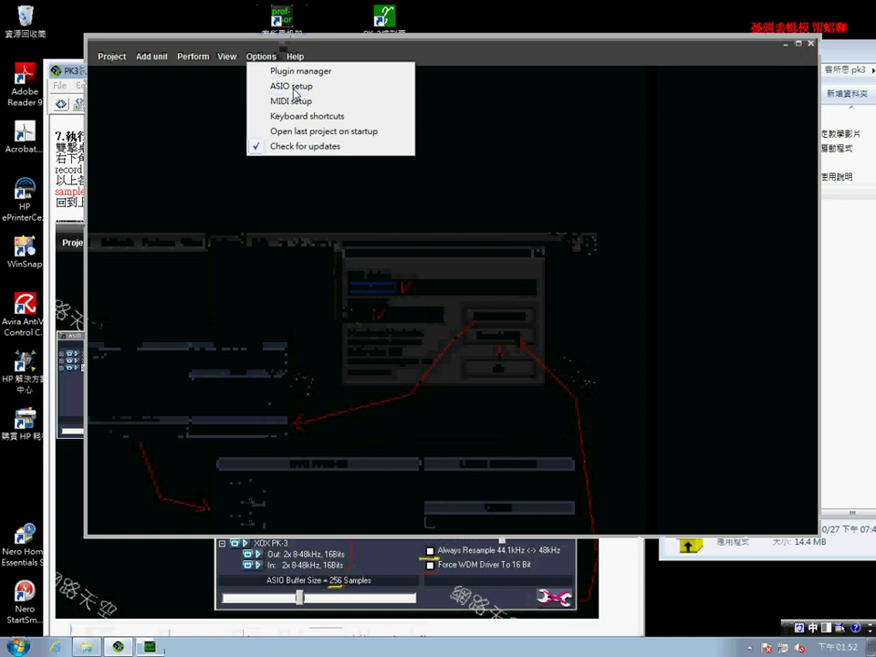
click(293, 87)
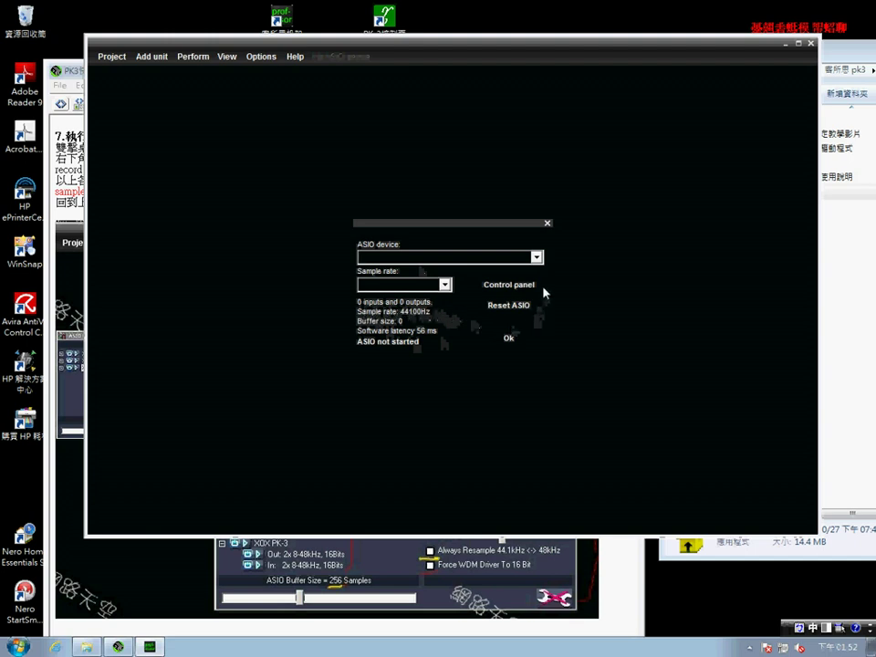
Choose ASIO4ALL v2 as the ASIO device with a sample rate of 48000.
click(536, 258)
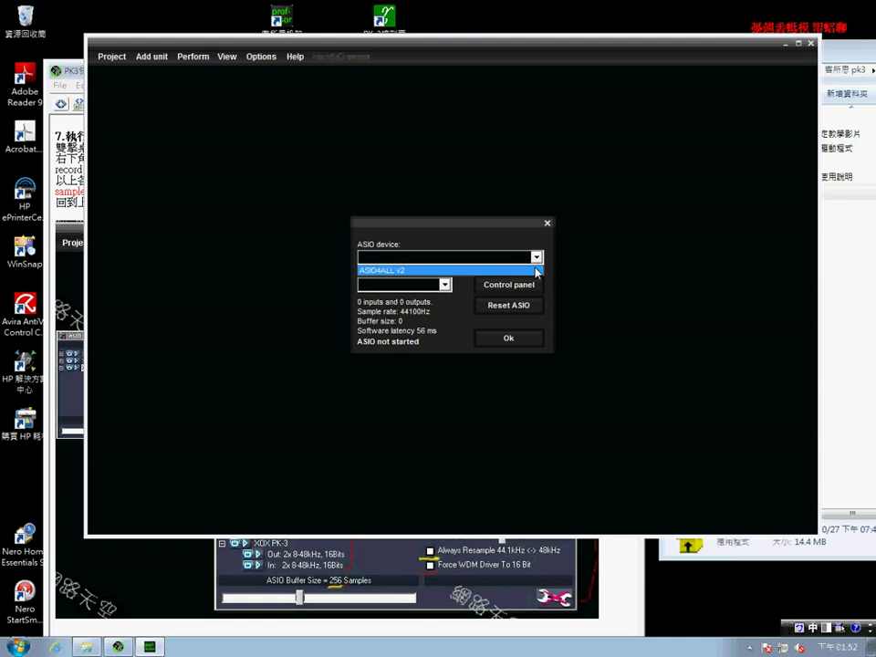
click(537, 271)
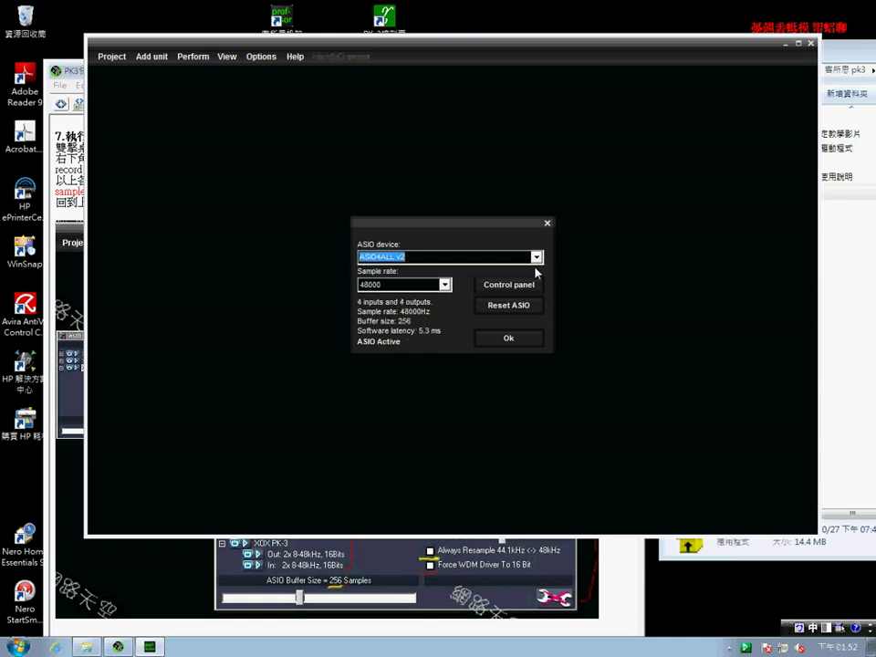
click(444, 284)
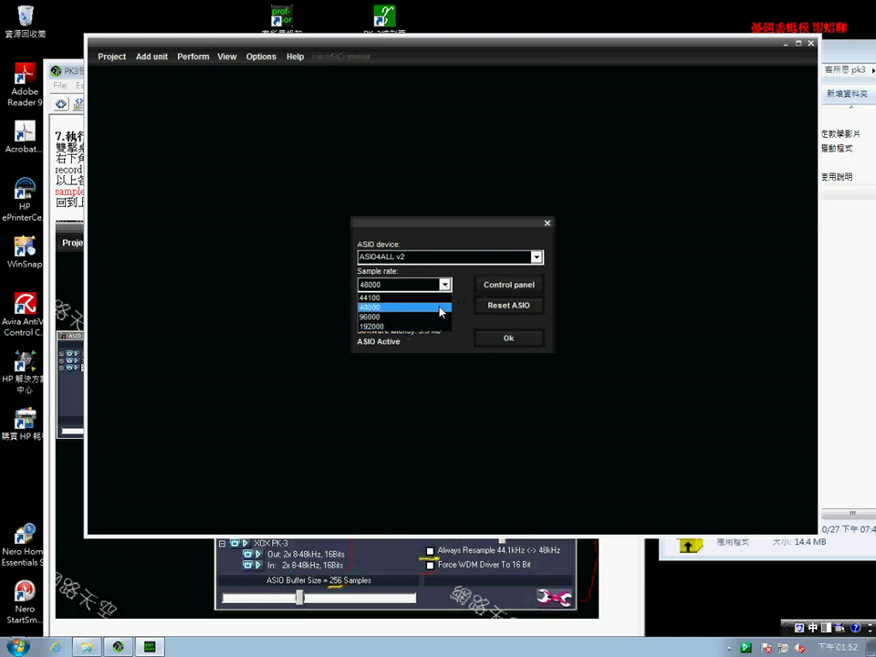
click(441, 309)
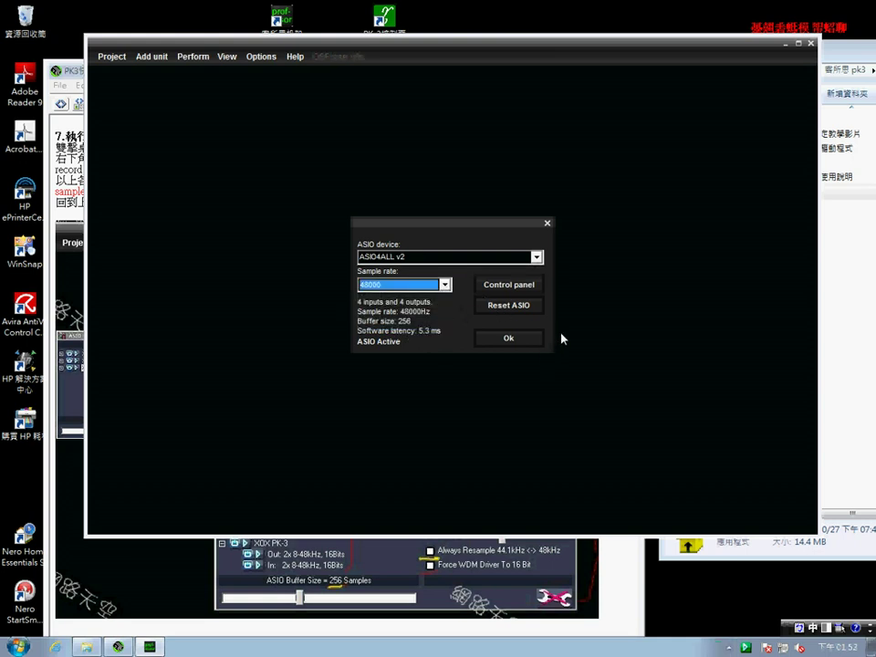
In the ASIO control panel, set the buffer size to 256 samples and both In and Out latency compensation to 1024 samples.
click(516, 286)
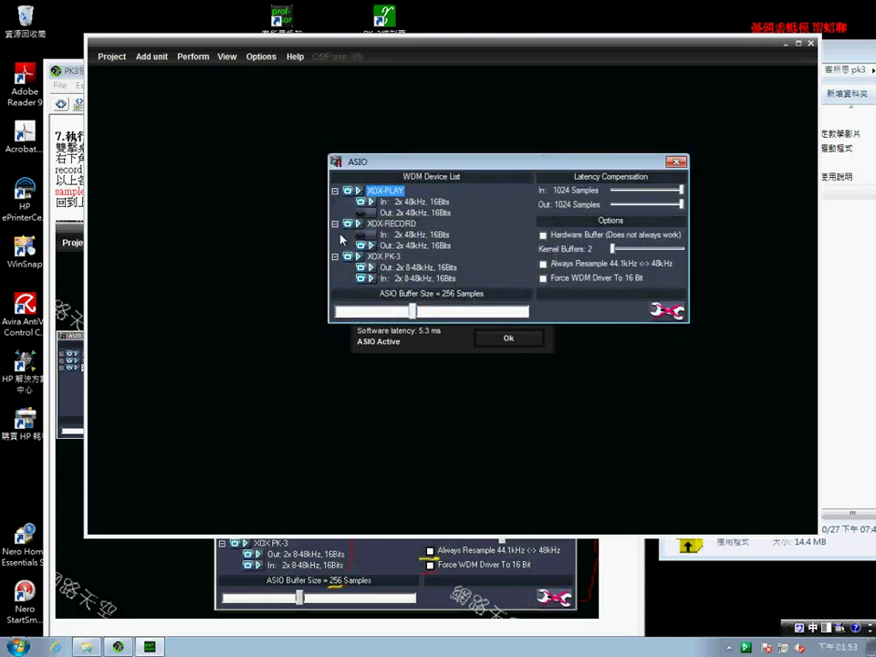
click(335, 192)
click(335, 201)
click(334, 212)
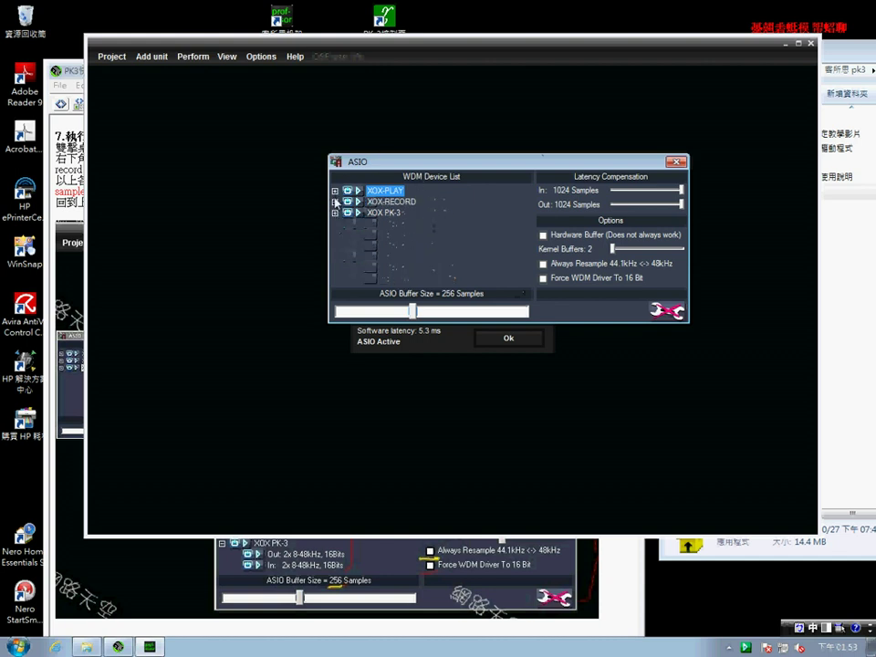
click(335, 192)
click(335, 224)
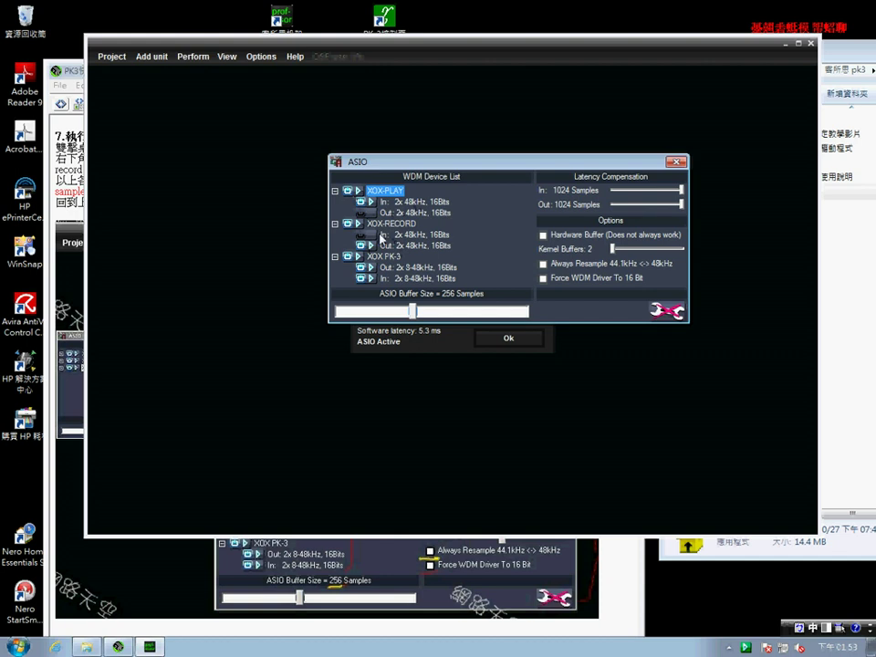
drag(412, 311, 431, 318)
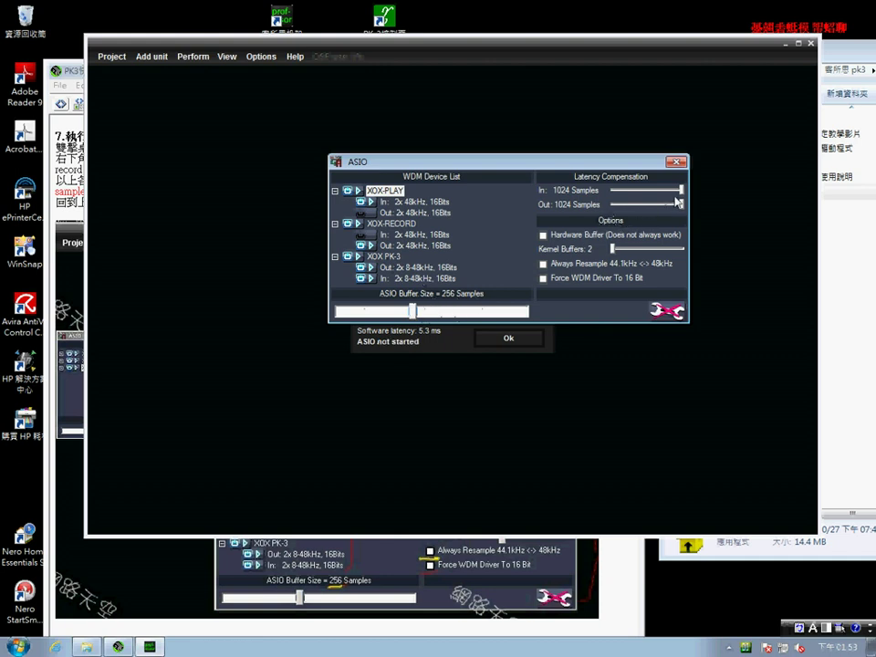
mouse_move(681, 189)
mouse_down()
mouse_move(638, 191)
mouse_move(692, 202)
mouse_move(613, 205)
mouse_move(692, 205)
mouse_up()
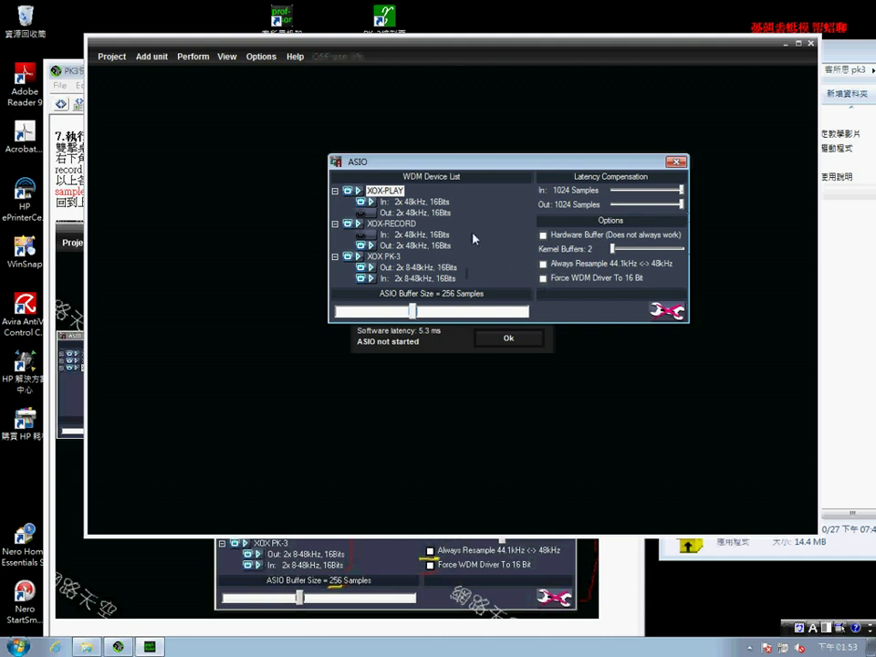
Examine the In and Out channels of XOX-PLAY, XOX-RECORD and XOX PK-3 in the WDM device list.
click(443, 201)
click(444, 215)
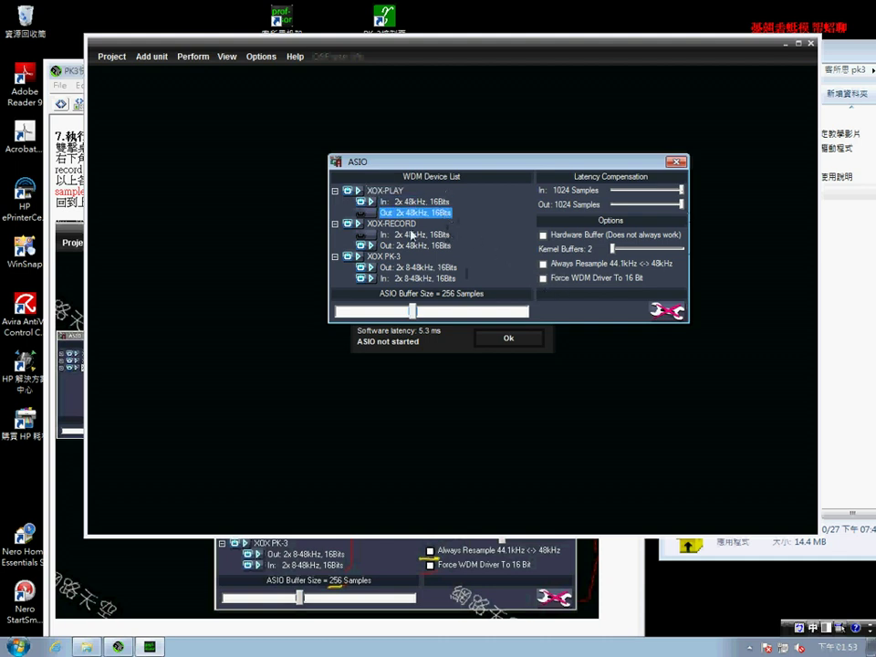
click(406, 224)
click(410, 235)
click(410, 245)
click(410, 267)
click(406, 257)
click(409, 278)
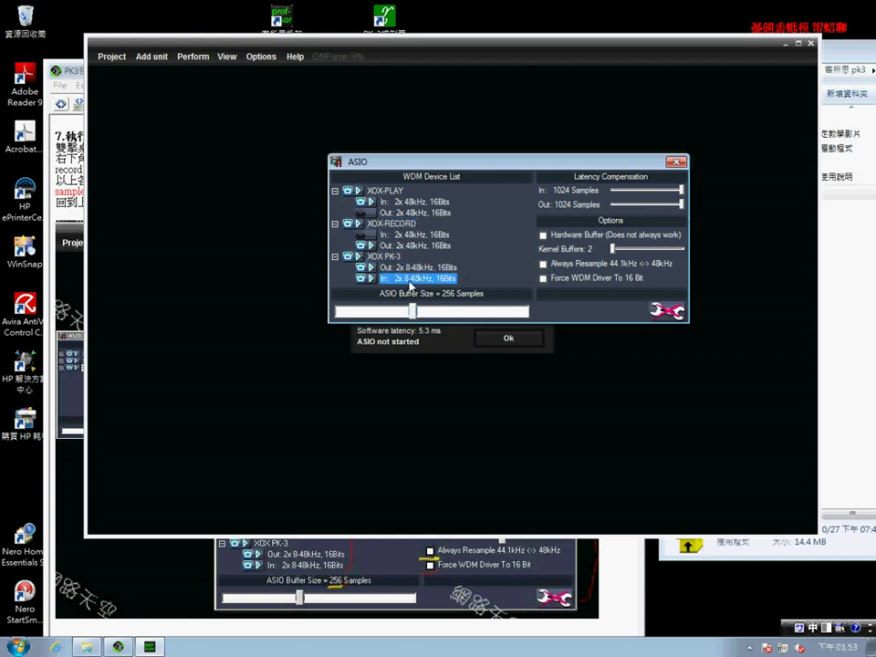
Switch off the ASIO control panel's advanced options before closing it, and reset ASIO before accepting the setup.
click(676, 315)
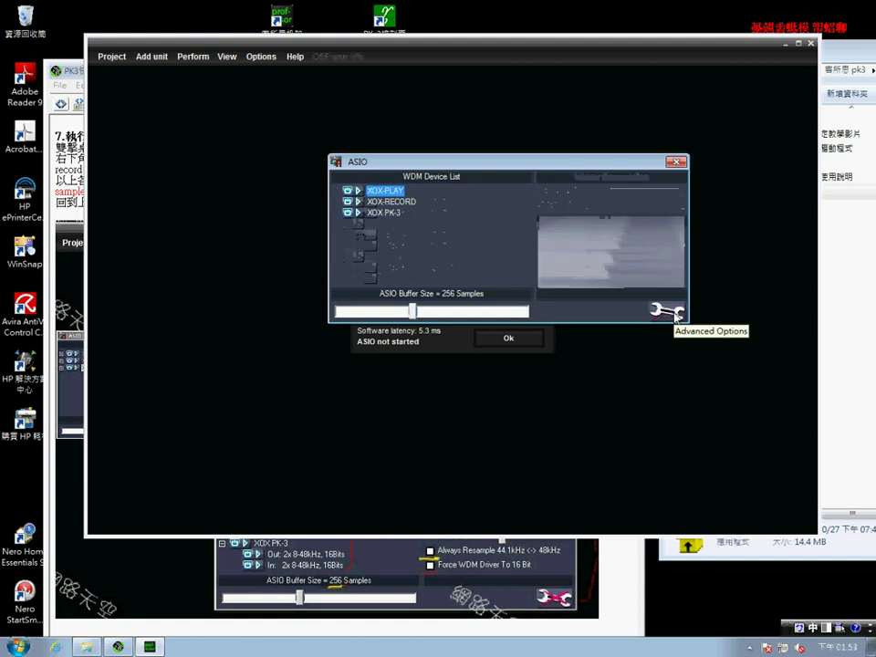
click(675, 164)
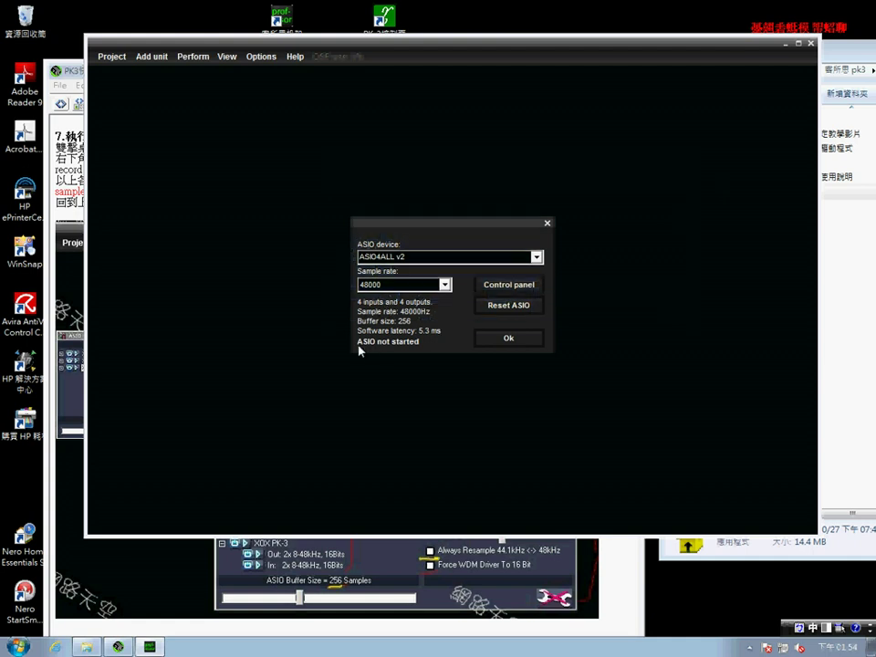
click(504, 306)
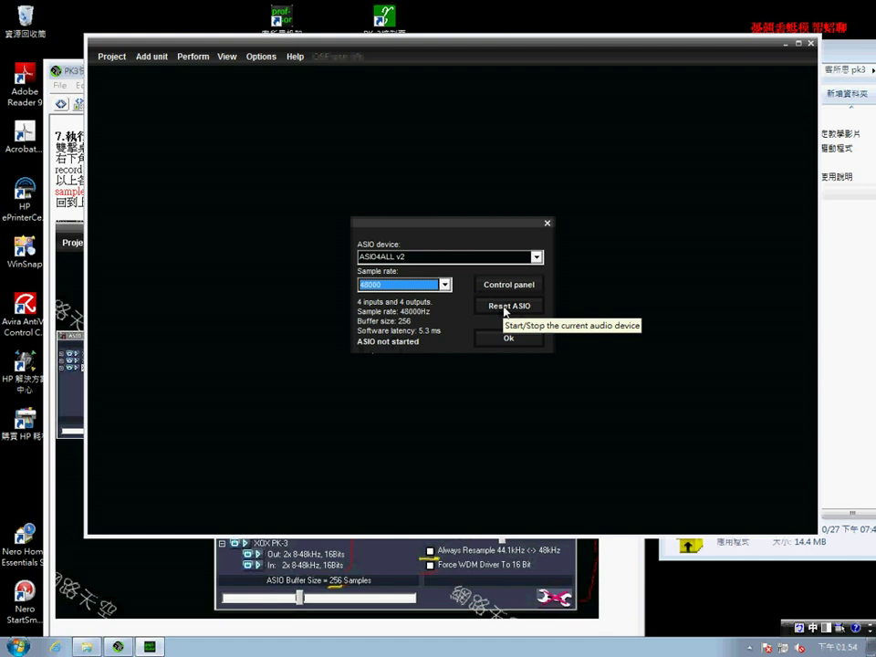
click(504, 308)
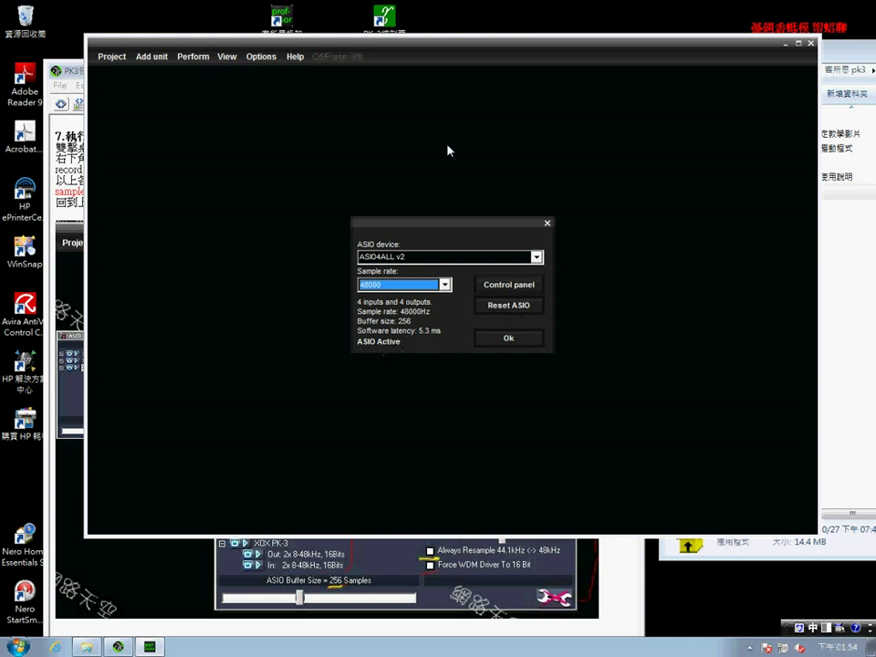
click(508, 341)
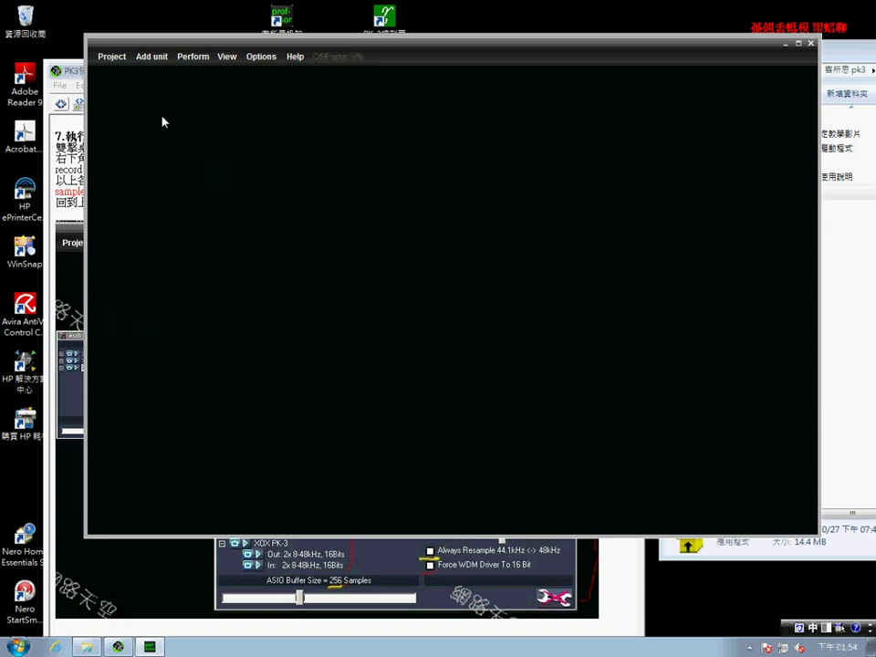
Open the recent project Singing effect1 in the rack.
click(110, 58)
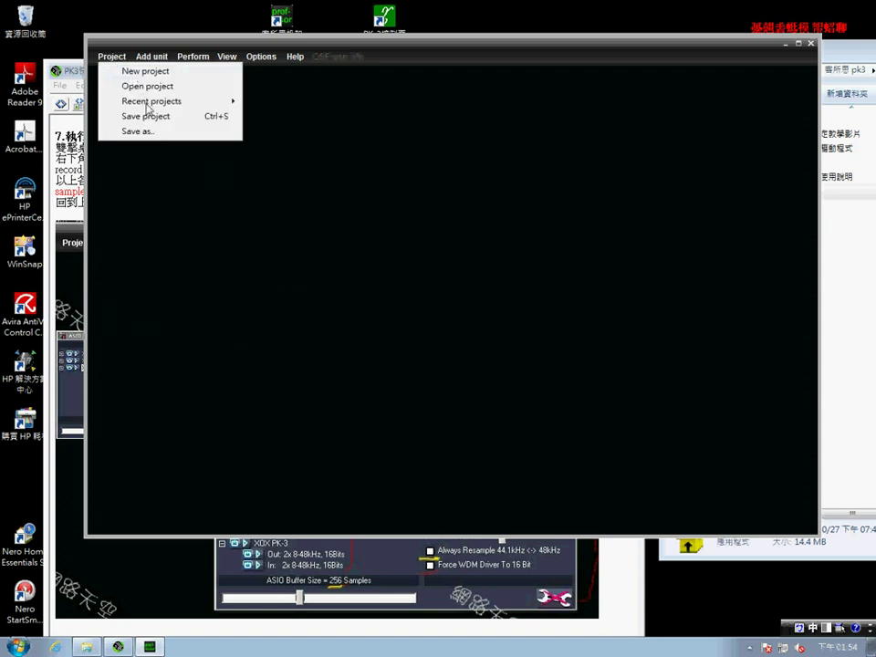
mouse_move(202, 105)
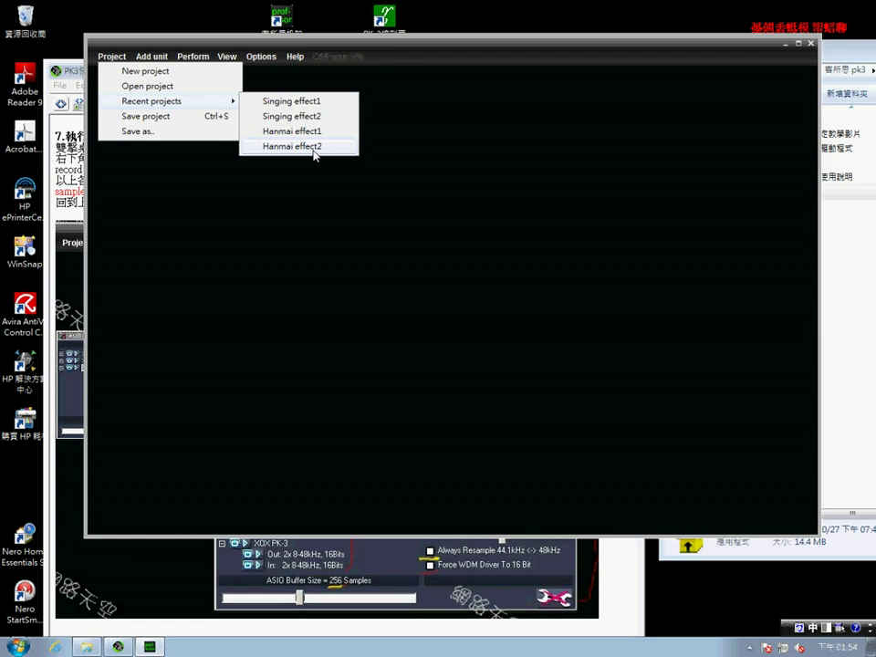
click(290, 103)
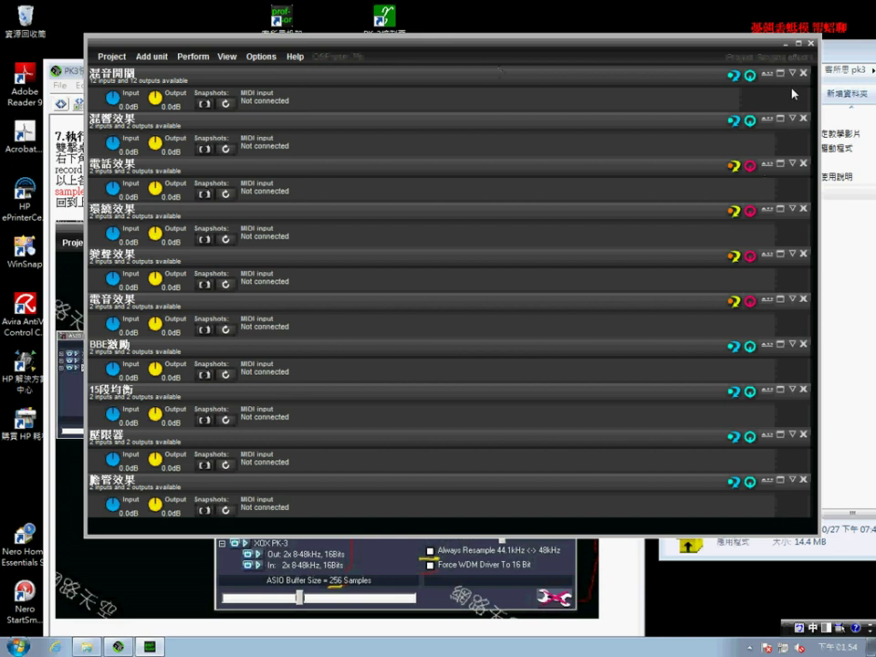
Expand the 混音開關, 混響效果 and 電話效果 units to view their controls, and collapse them again.
click(780, 74)
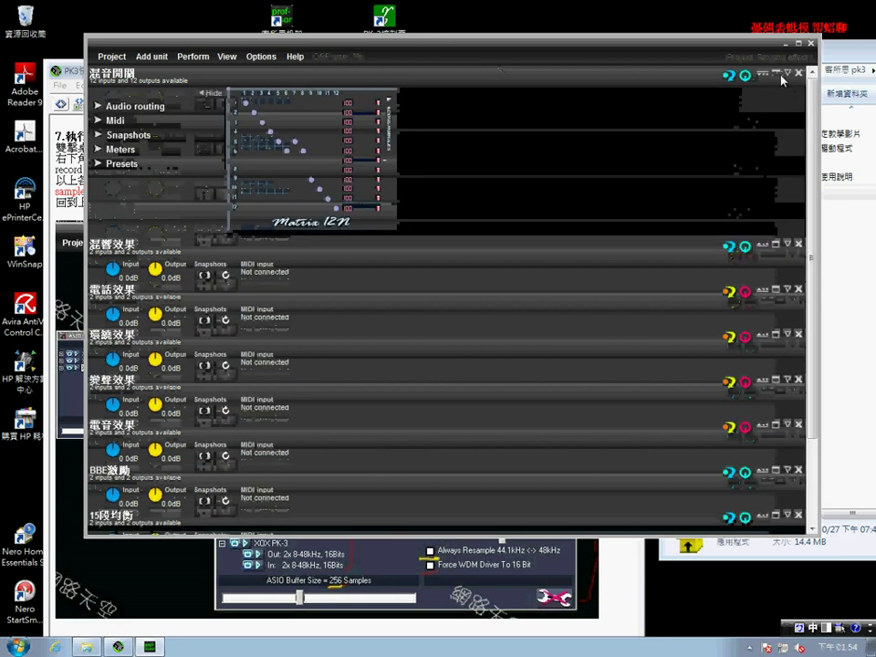
click(775, 244)
click(776, 451)
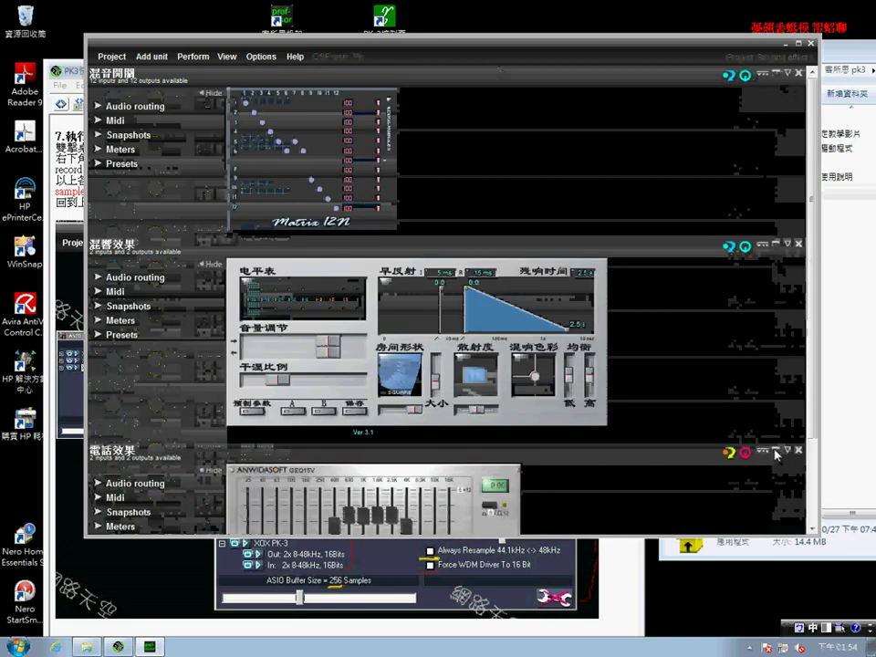
click(775, 245)
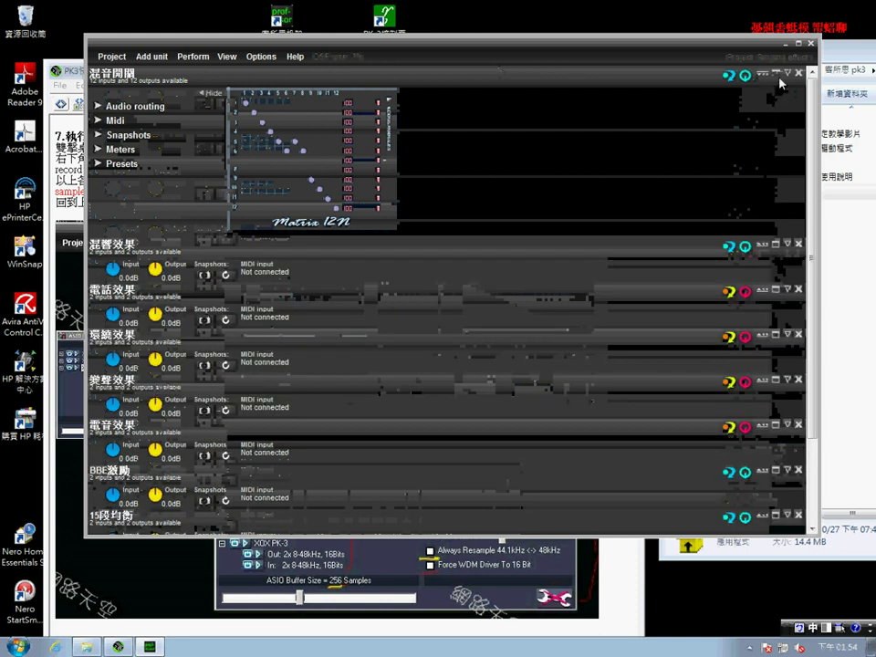
click(777, 74)
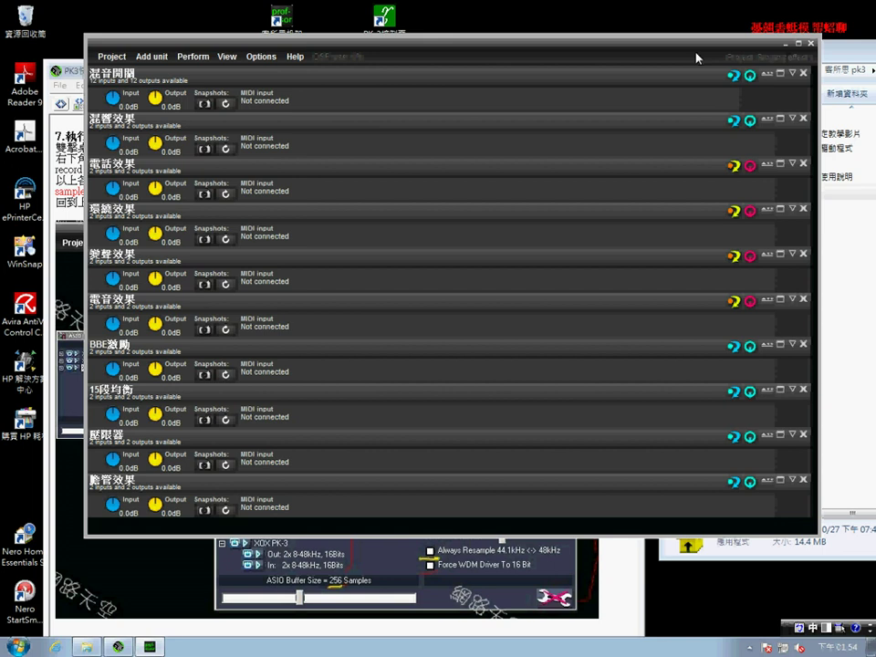
Move the rack window clear of the guide and highlight section 9's instructions for running the PK3控制面板 and using 軟體出廠設置.
drag(673, 56, 665, 113)
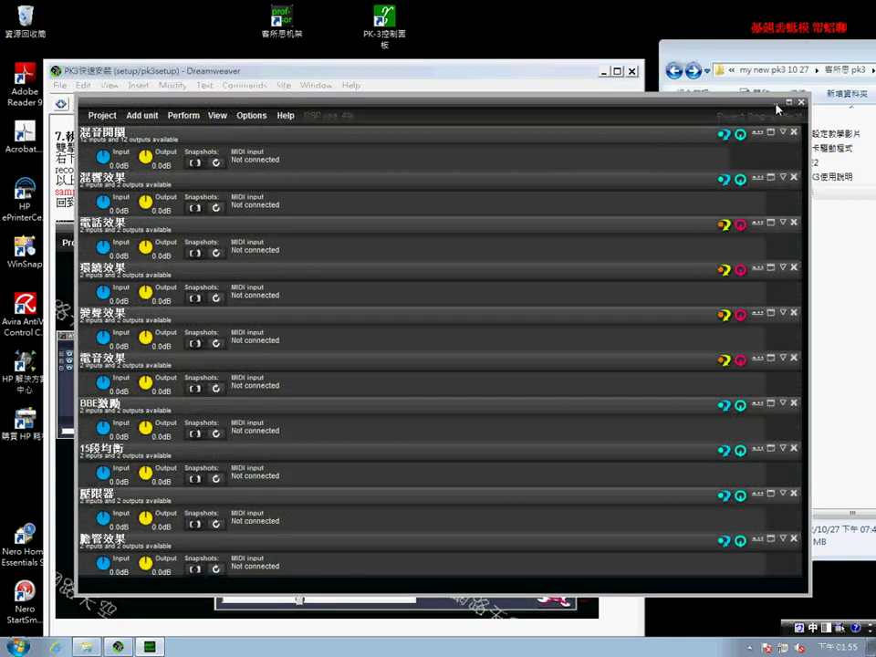
click(788, 102)
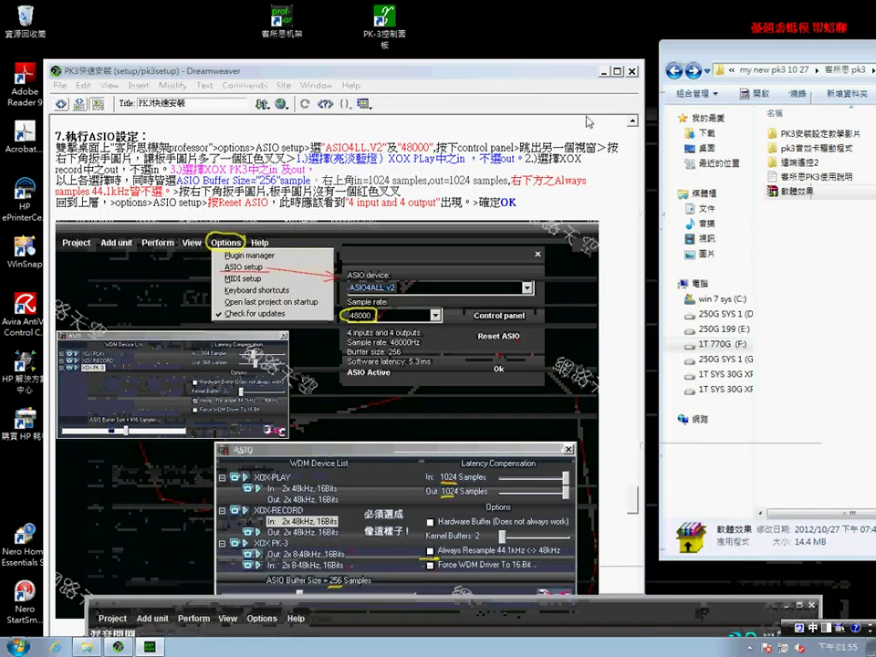
drag(634, 495, 635, 548)
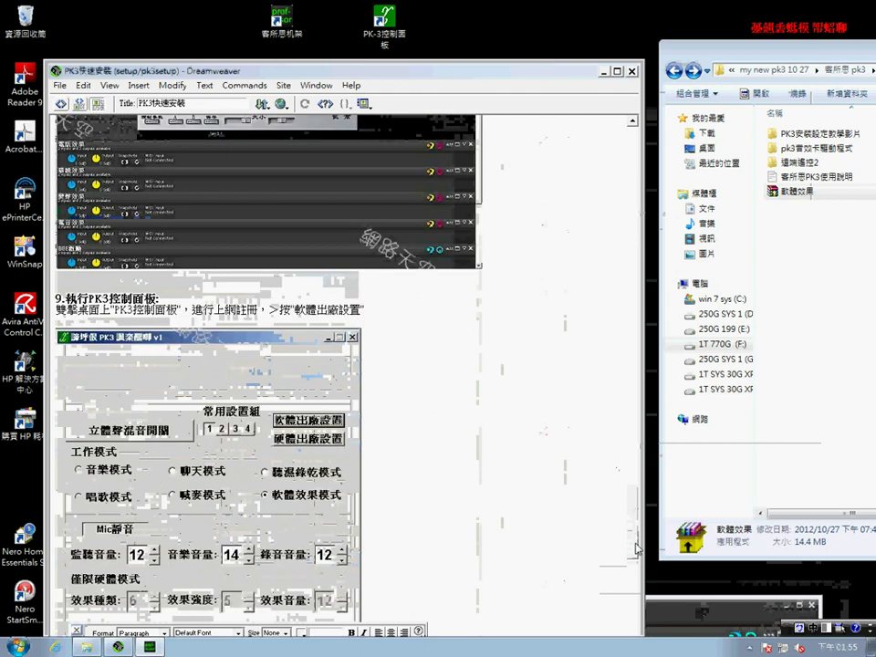
drag(64, 298, 159, 296)
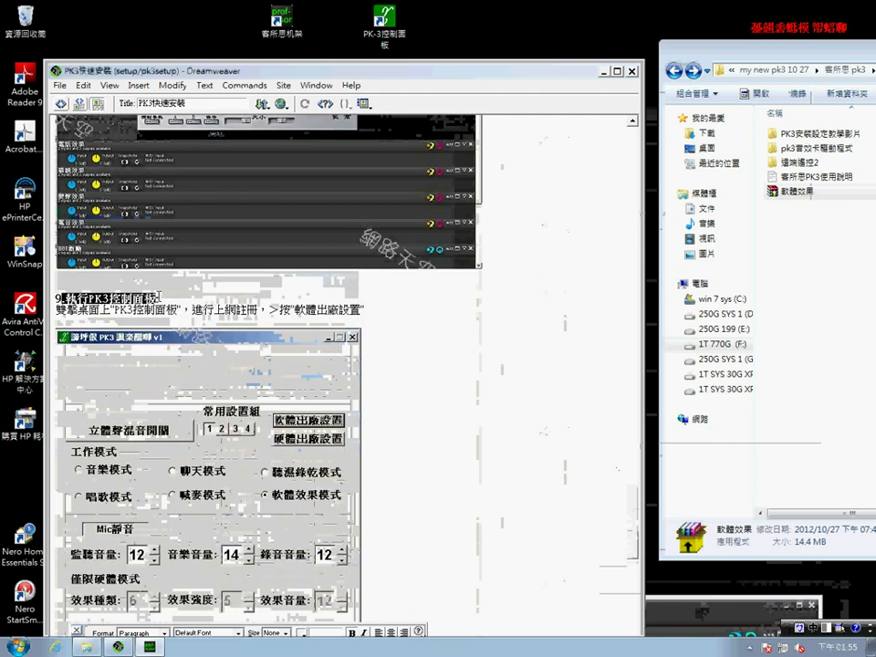
key(ctrl+b)
click(181, 309)
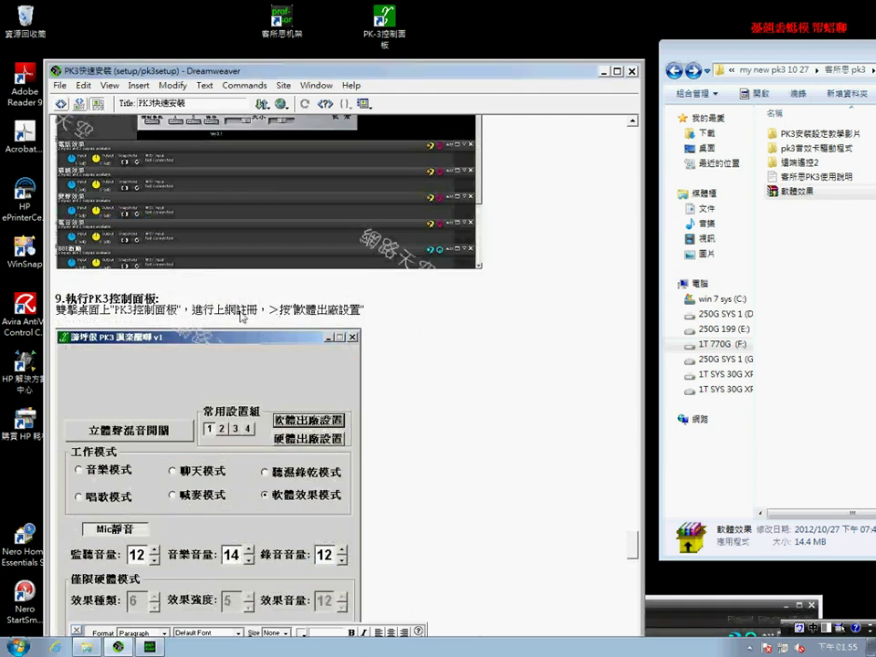
drag(181, 309, 365, 310)
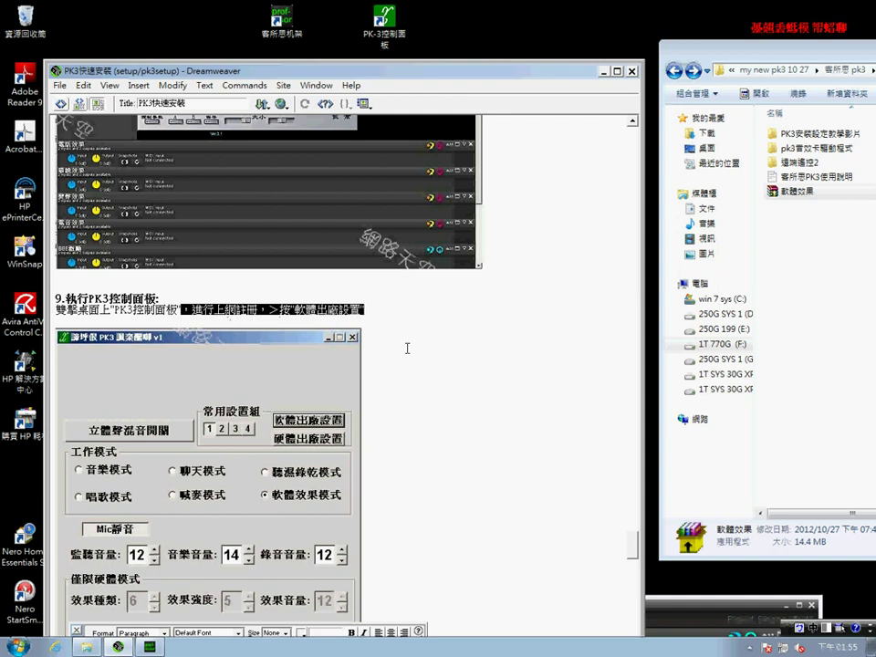
Launch the PK-3 control panel from the desktop, move it beside the guide's reference picture, and choose 硬體出廠設置.
click(390, 22)
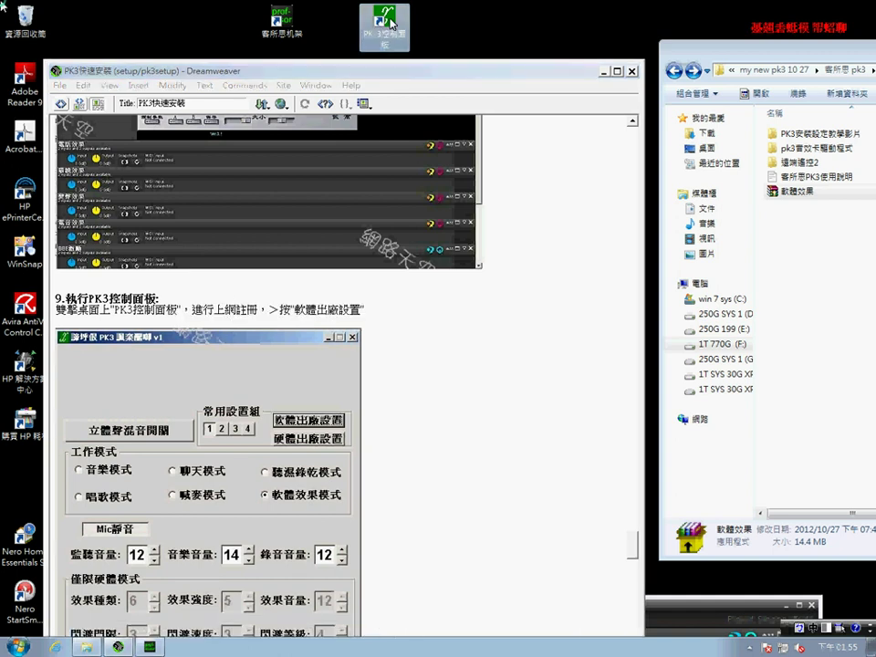
double_click(389, 23)
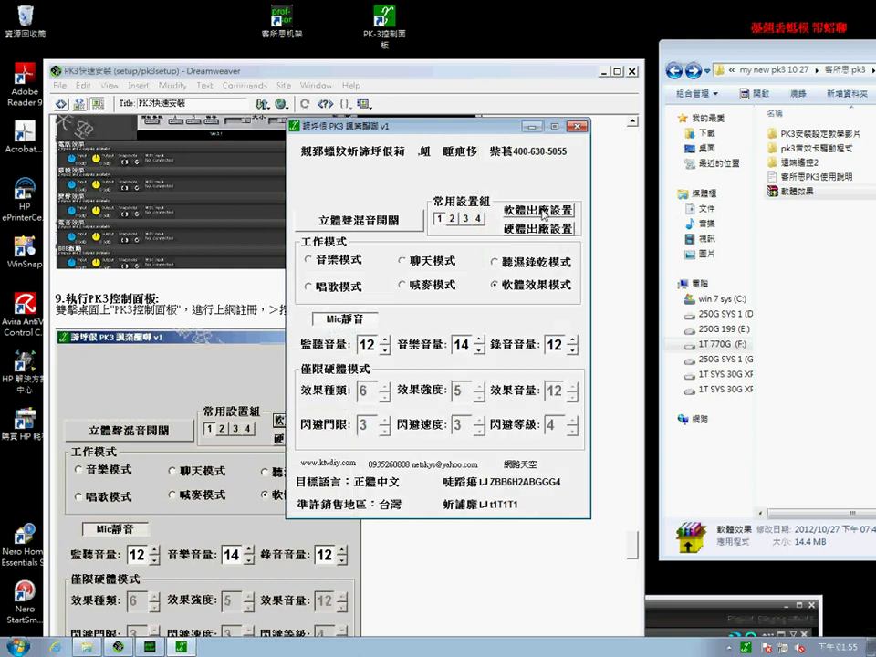
drag(438, 126, 507, 121)
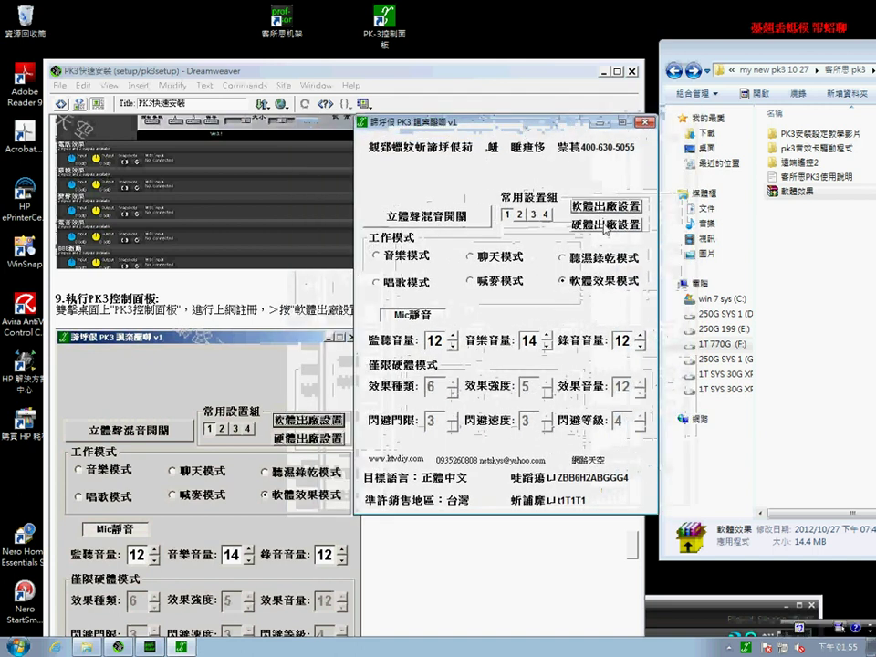
click(606, 228)
Read and highlight section 10 of the guide, 執行機架效果, on opening each effect and testing it with the microphone.
scroll(636, 560, down, 8)
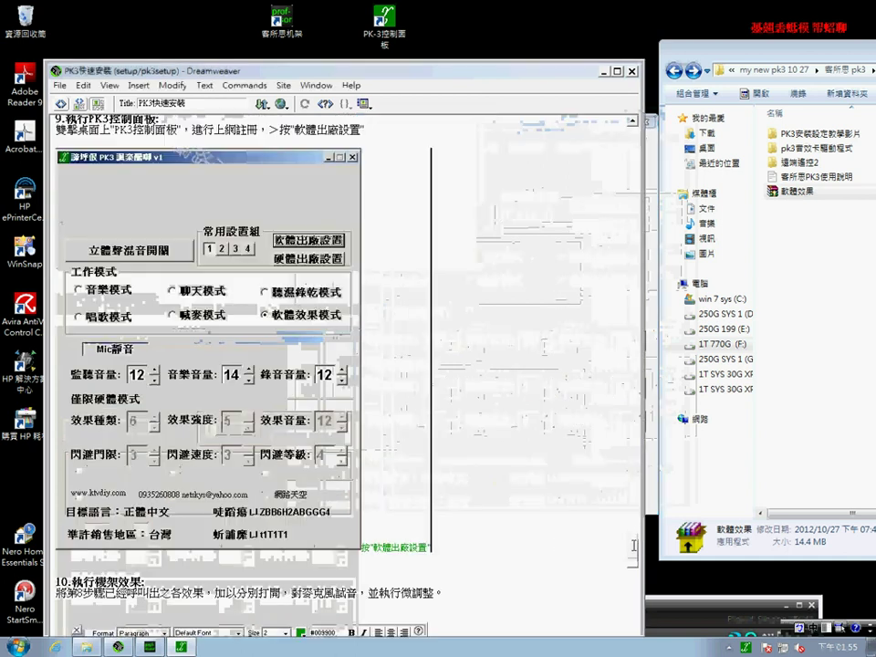
drag(71, 388, 445, 399)
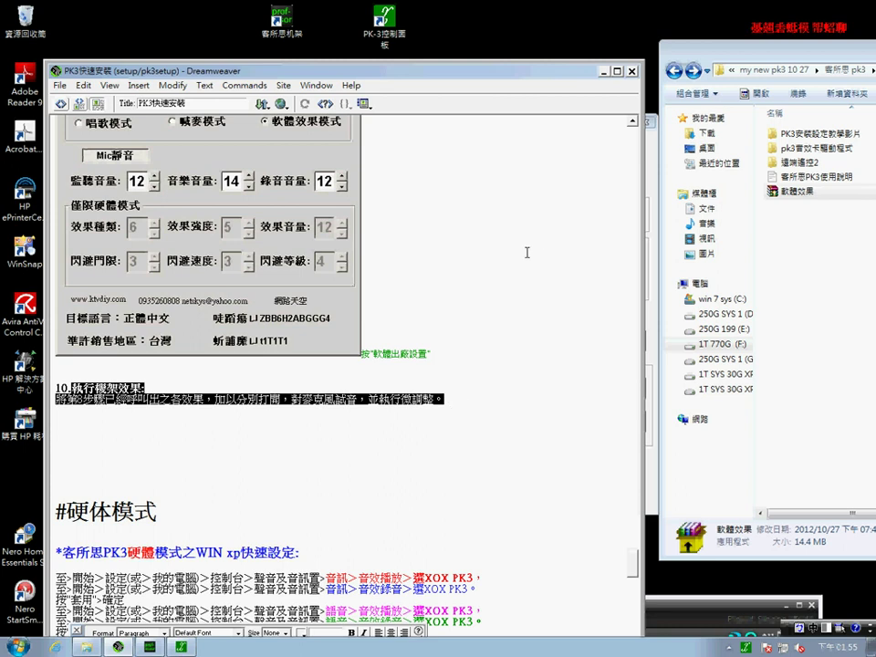